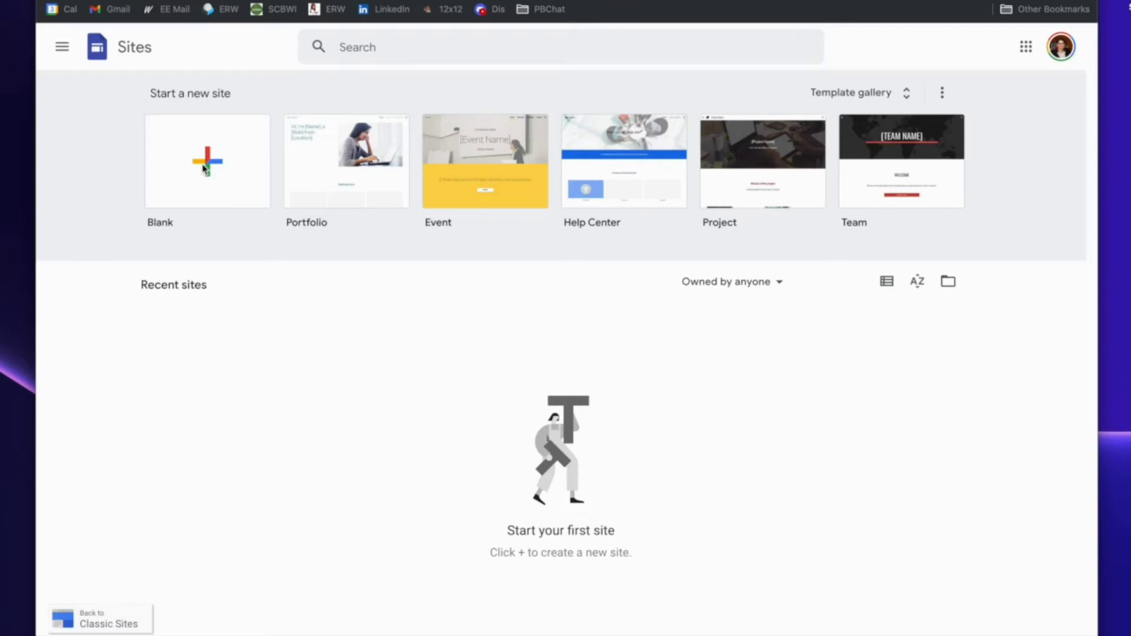
Create a blank site and set its site name to the owner's first name followed by "Dashboard".
click(206, 167)
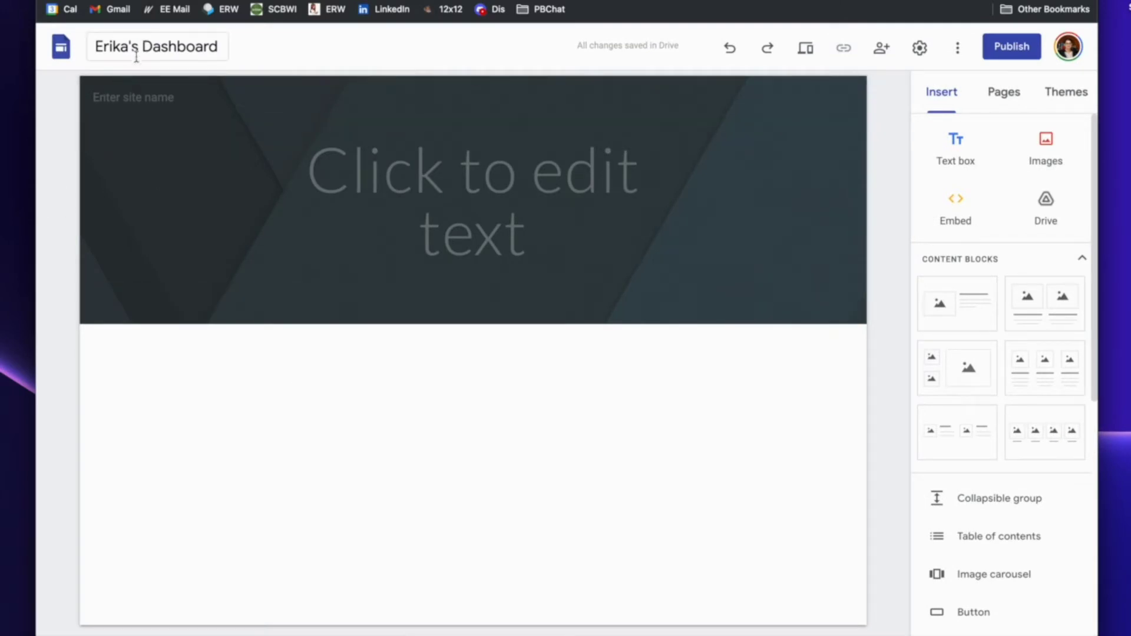
click(138, 101)
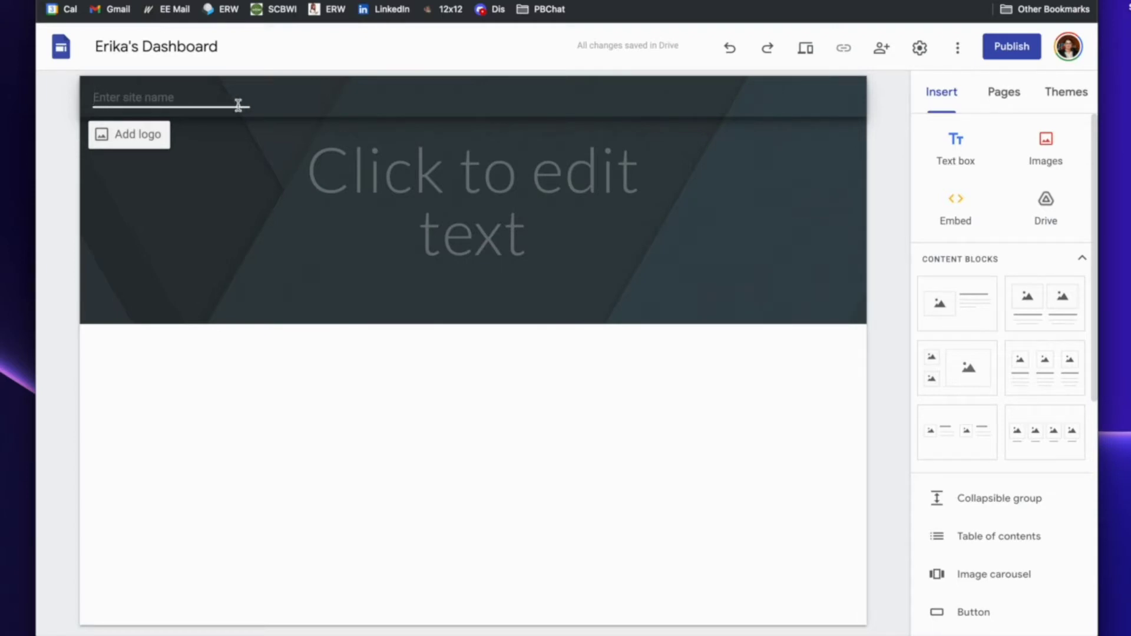
text(Erika's Dash)
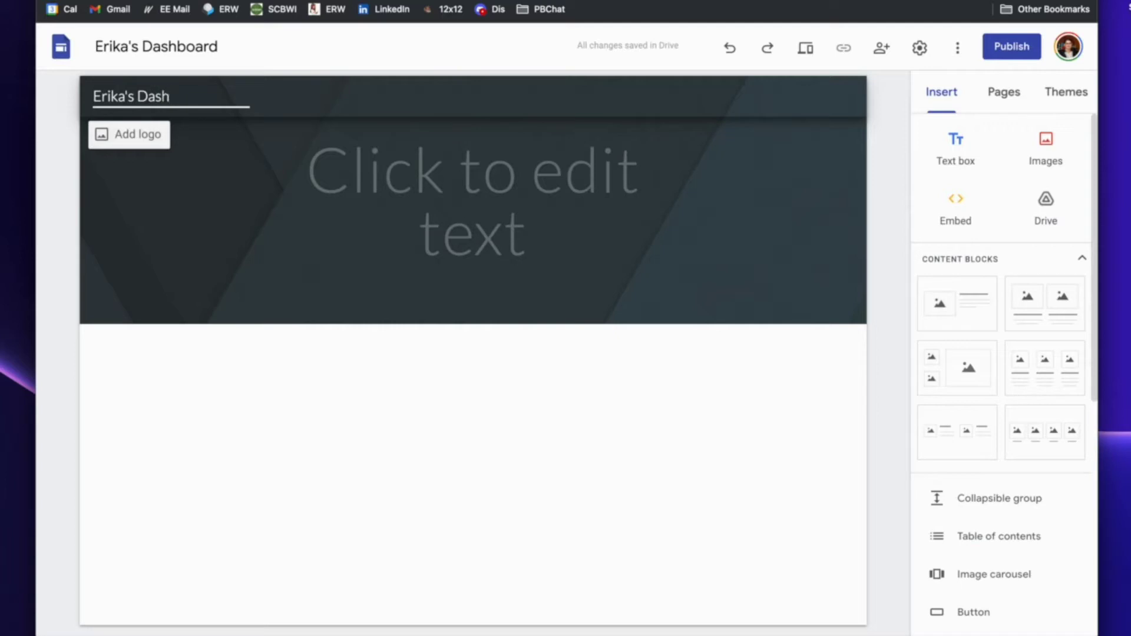
text(board)
Set the header's page title to "Let's Teach!".
click(480, 179)
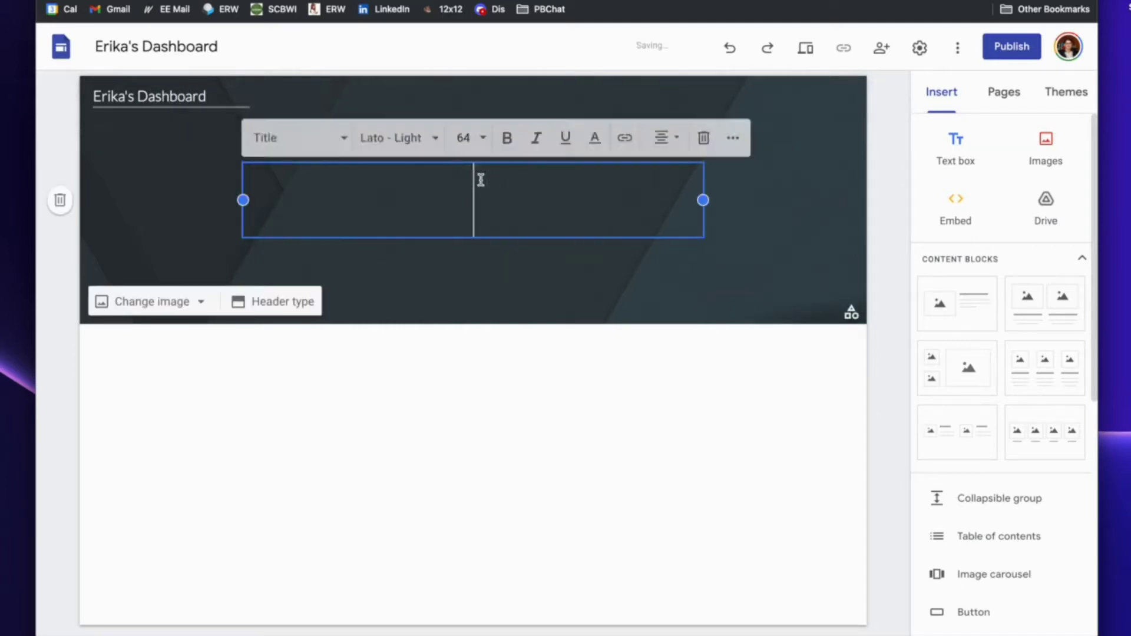
text(Le)
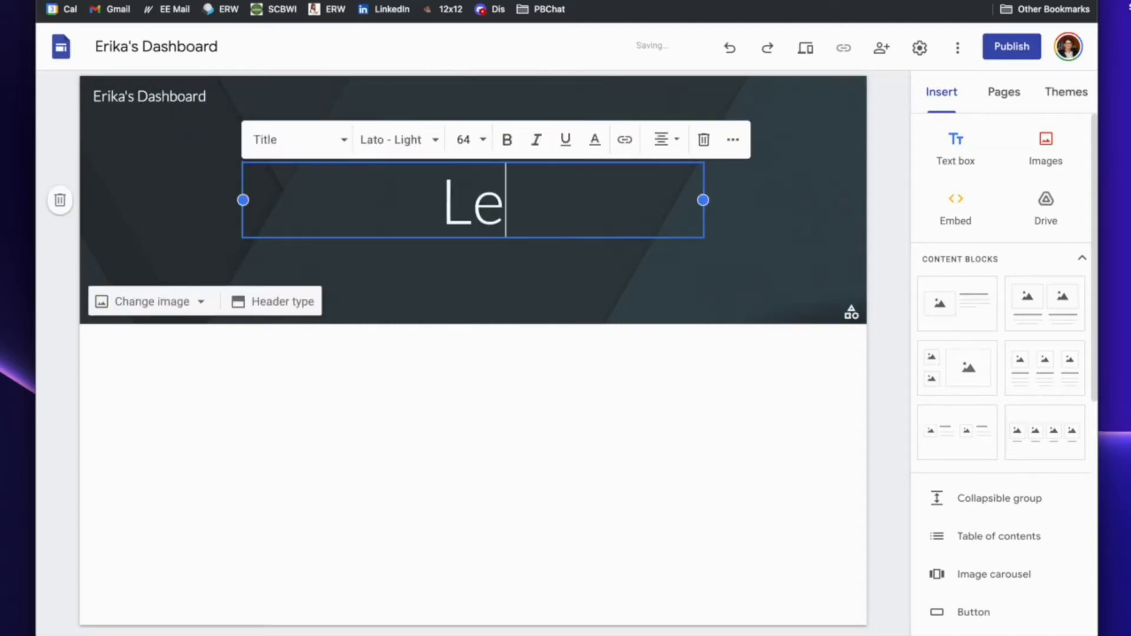
text(t's Teach!)
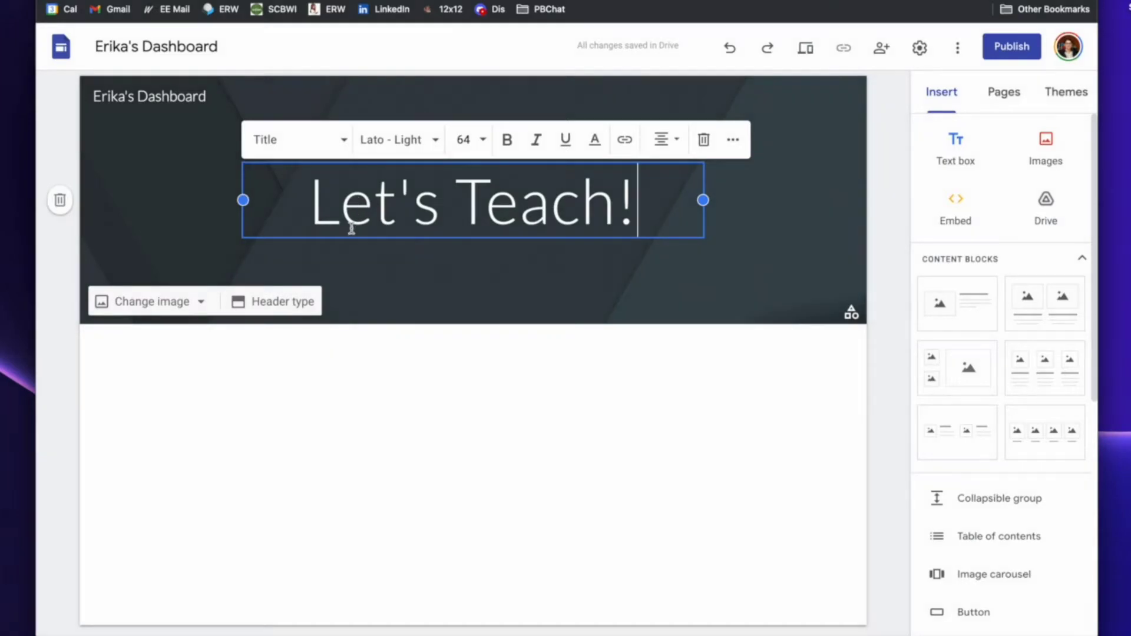
Try the Large banner, Title only and Cover header types and return the header to Banner.
click(271, 304)
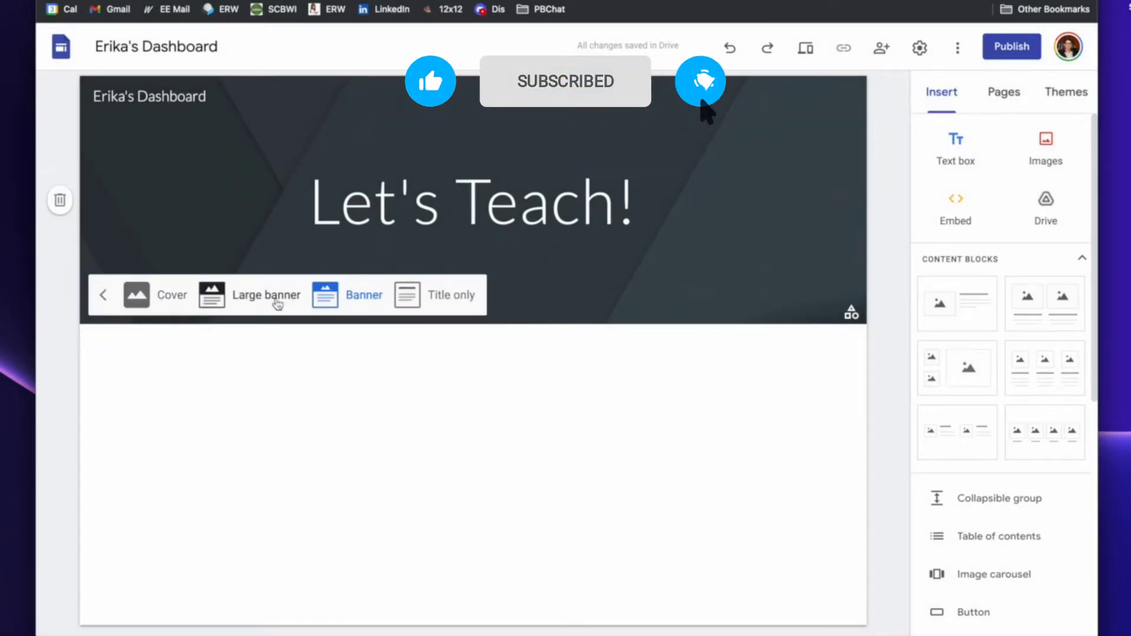
click(273, 304)
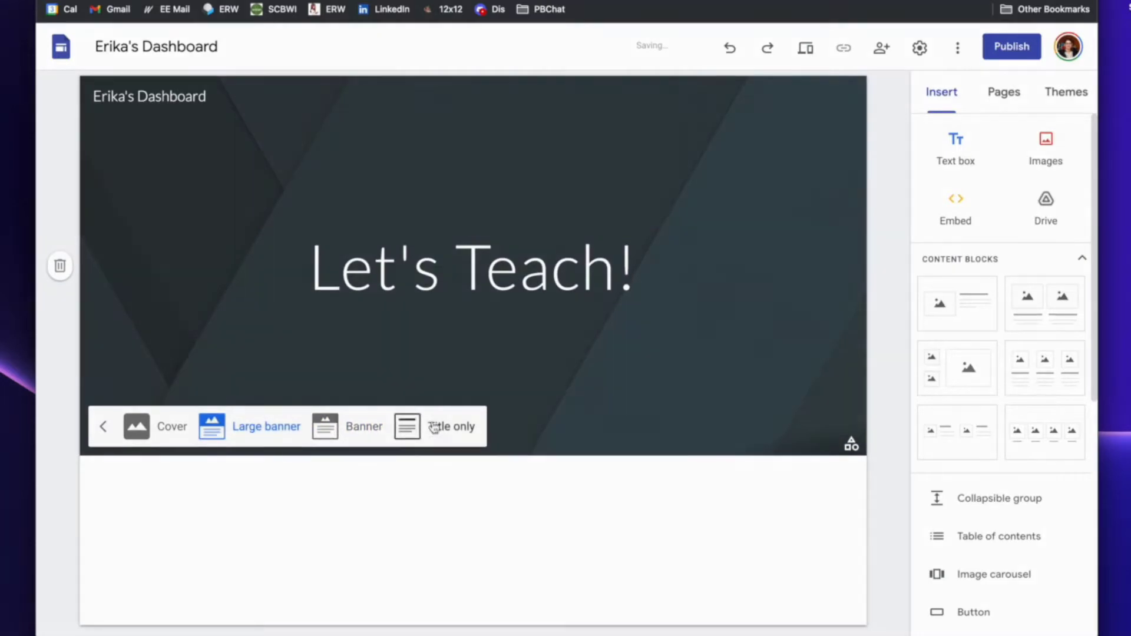
click(434, 427)
click(167, 181)
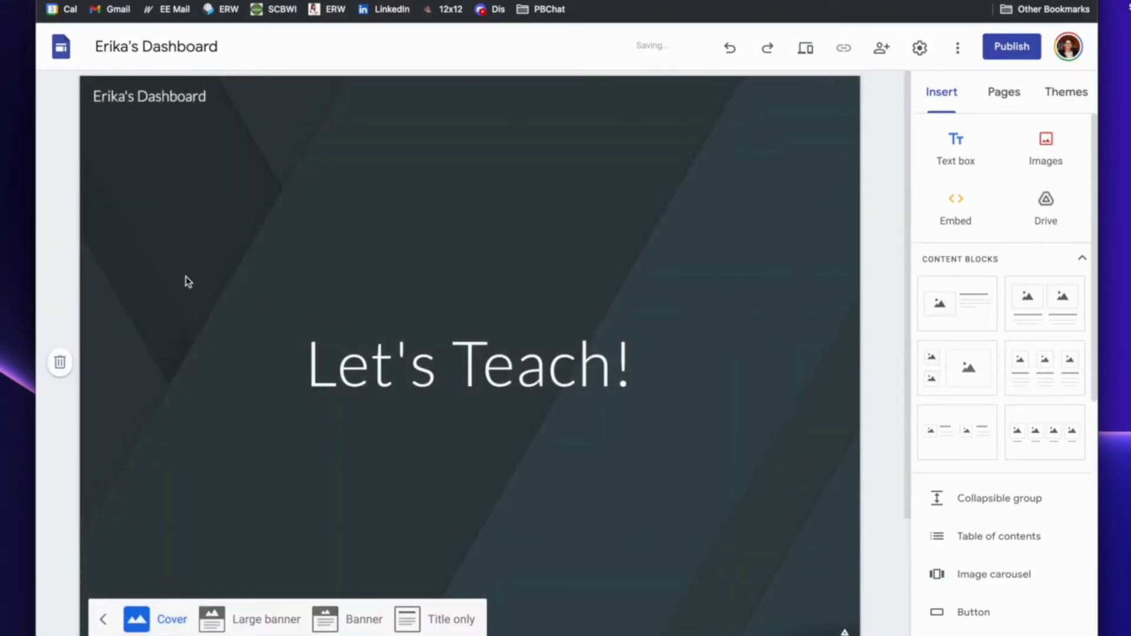
click(334, 622)
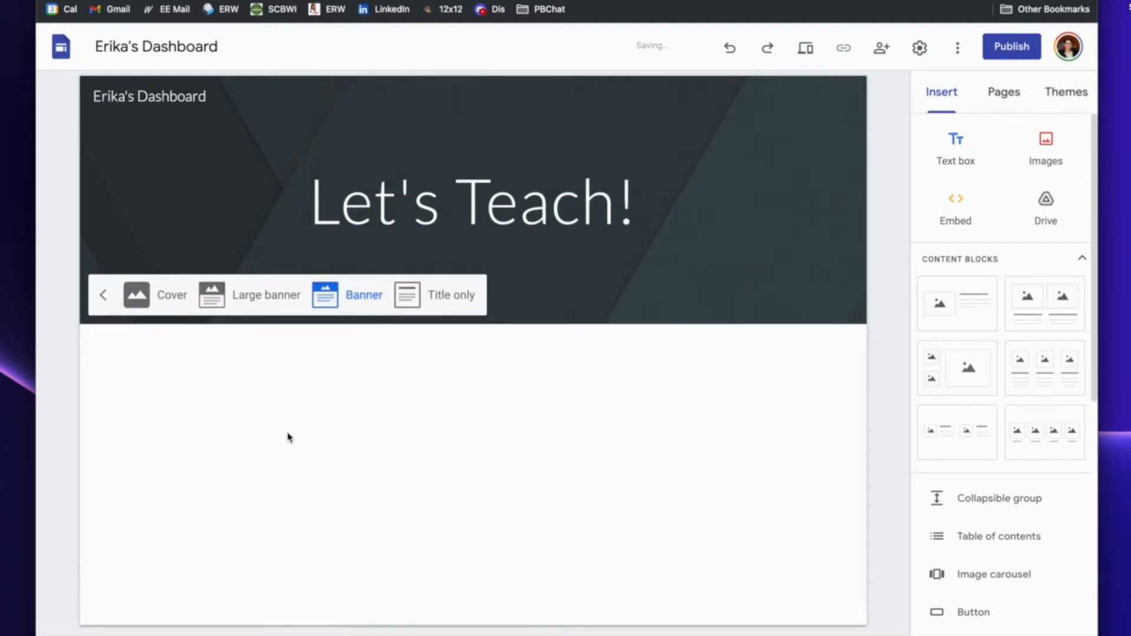
click(103, 294)
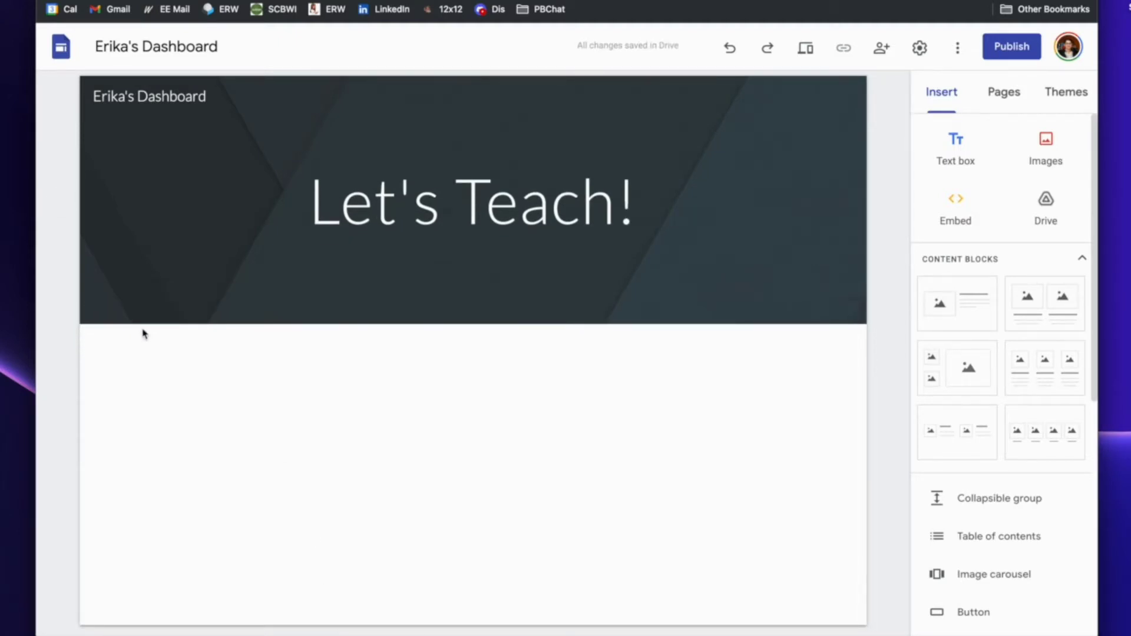
Replace the header background with the light geometric tile pattern from the image gallery.
click(152, 301)
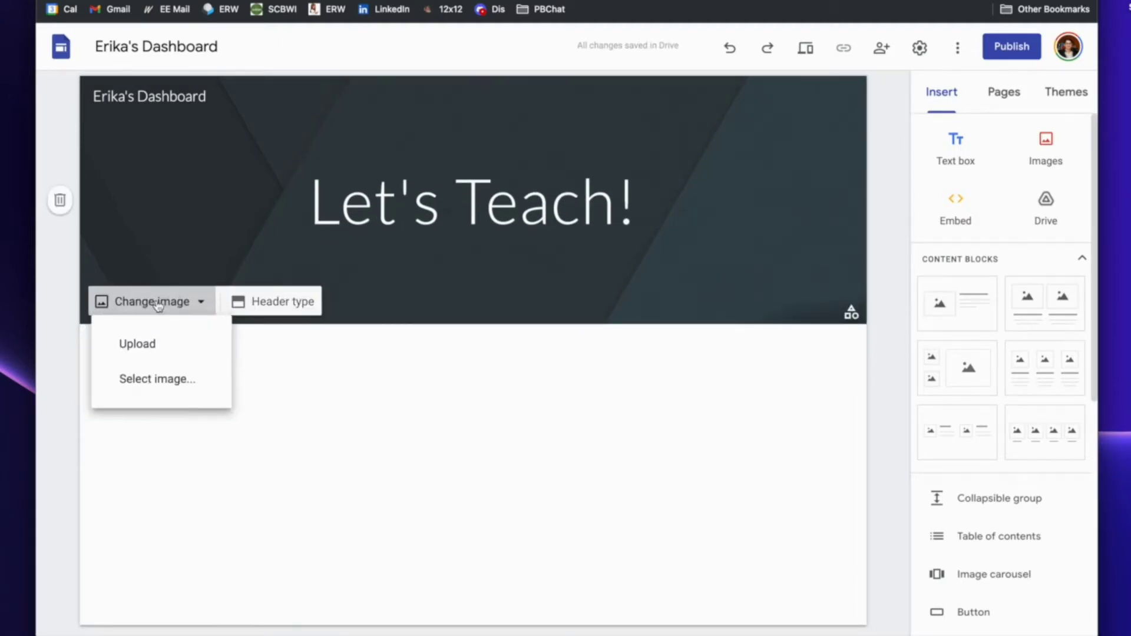
click(167, 382)
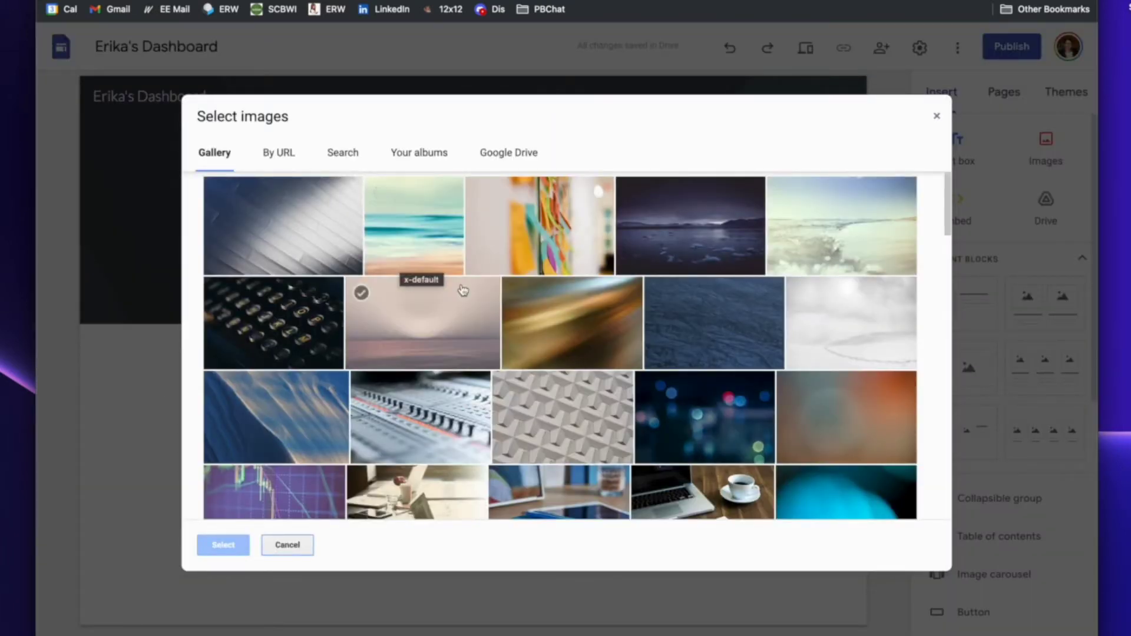
click(519, 407)
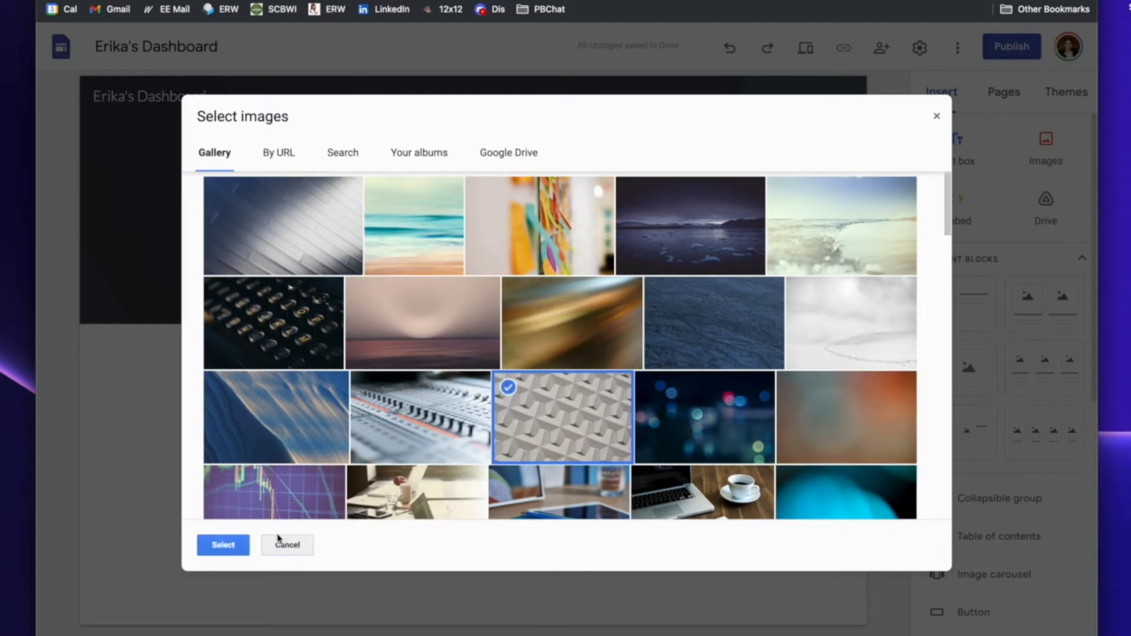
click(223, 544)
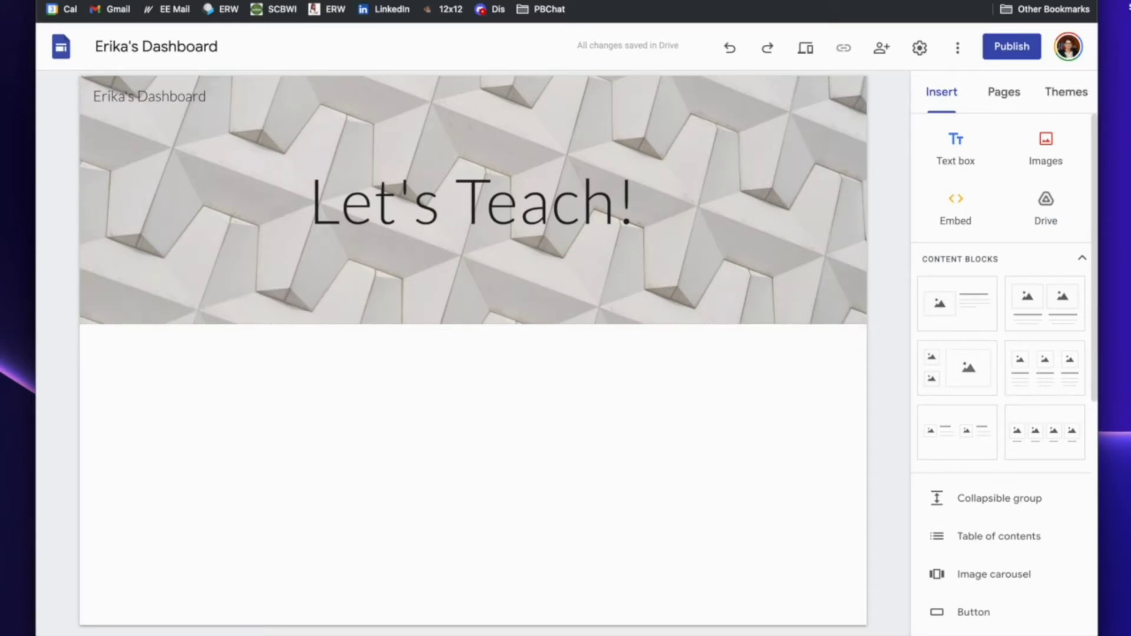
key(super+t)
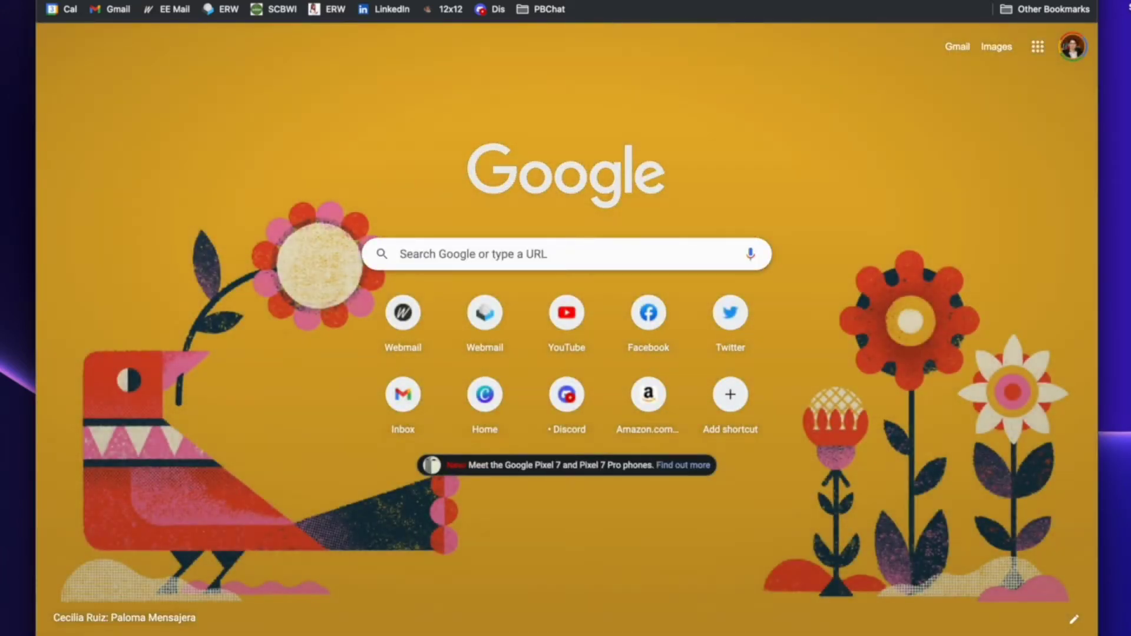
text(out)
key(BackSpace)
key(BackSpace)
key(BackSpace)
key(super+w)
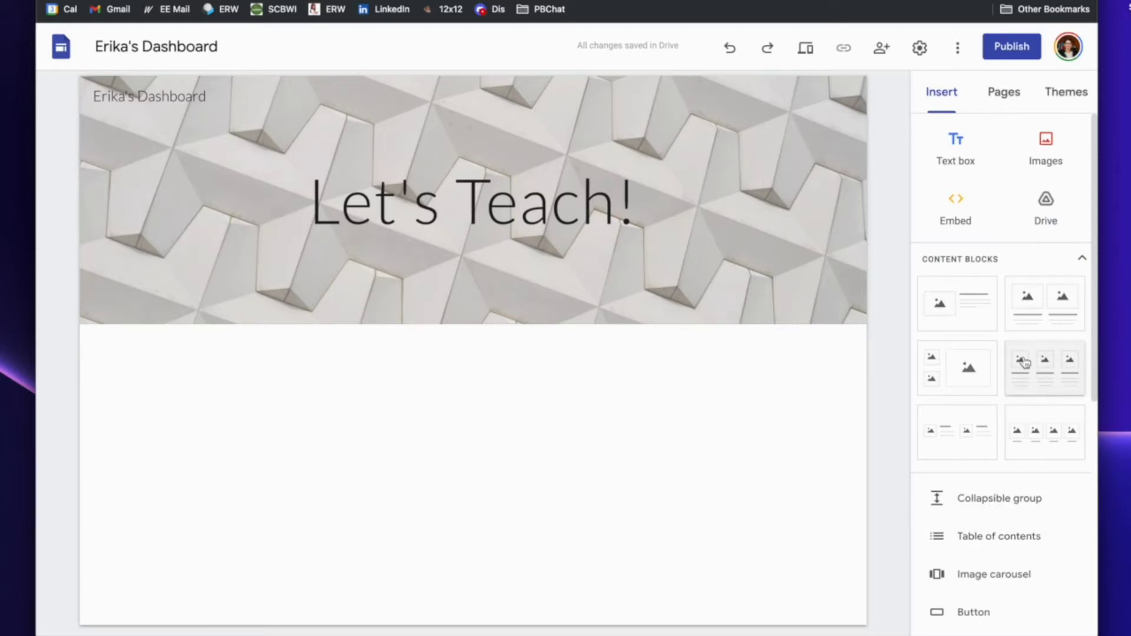
Try a content block of four images with captions below the header and undo its insertion.
click(1037, 433)
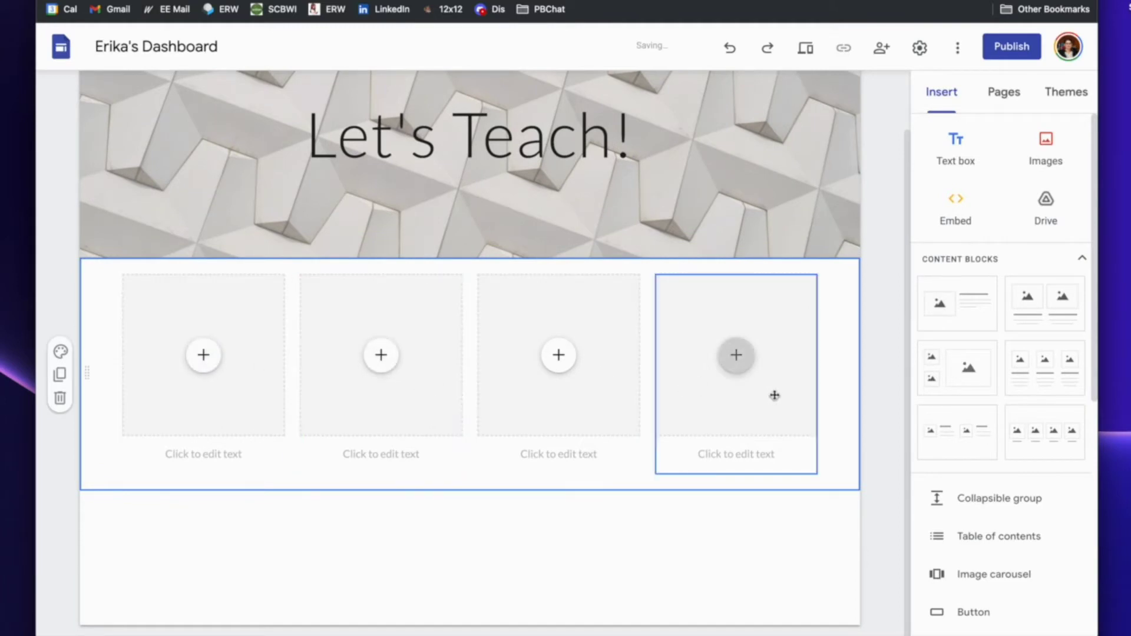
click(690, 457)
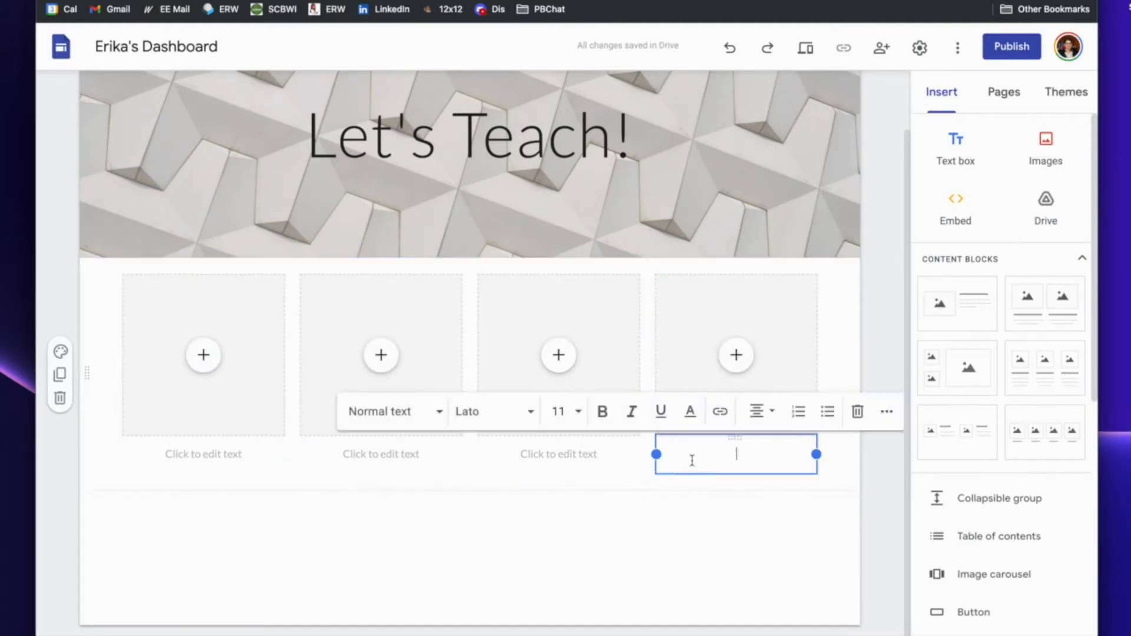
click(211, 459)
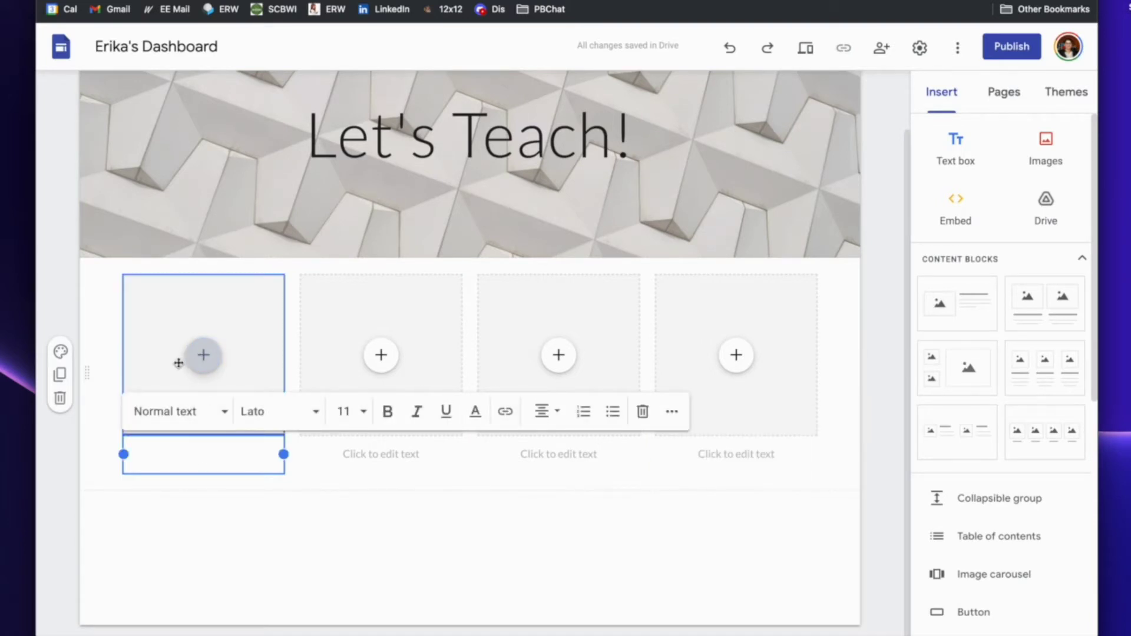
click(202, 356)
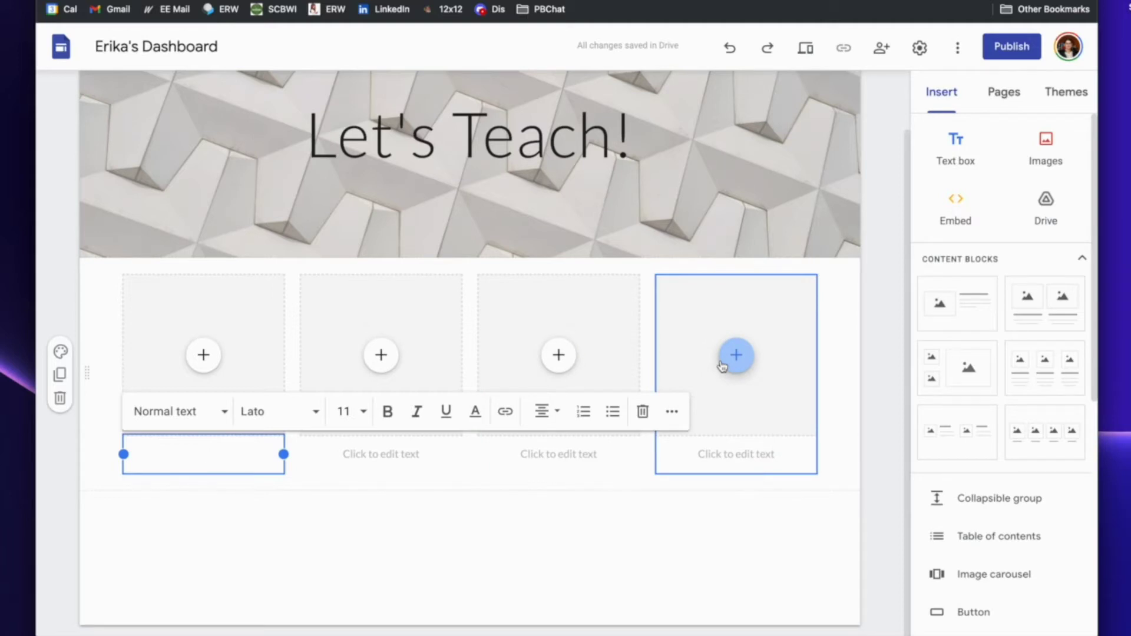
click(730, 48)
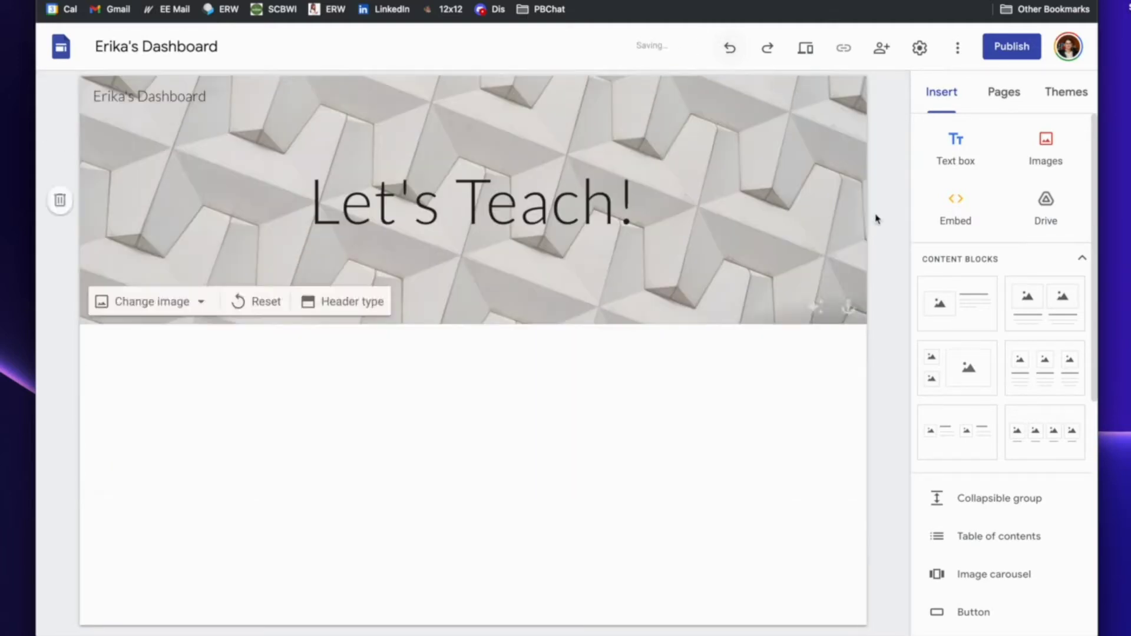
Add a text box reading "Kahoot" below the header, narrowed to a small column with centred text.
click(955, 149)
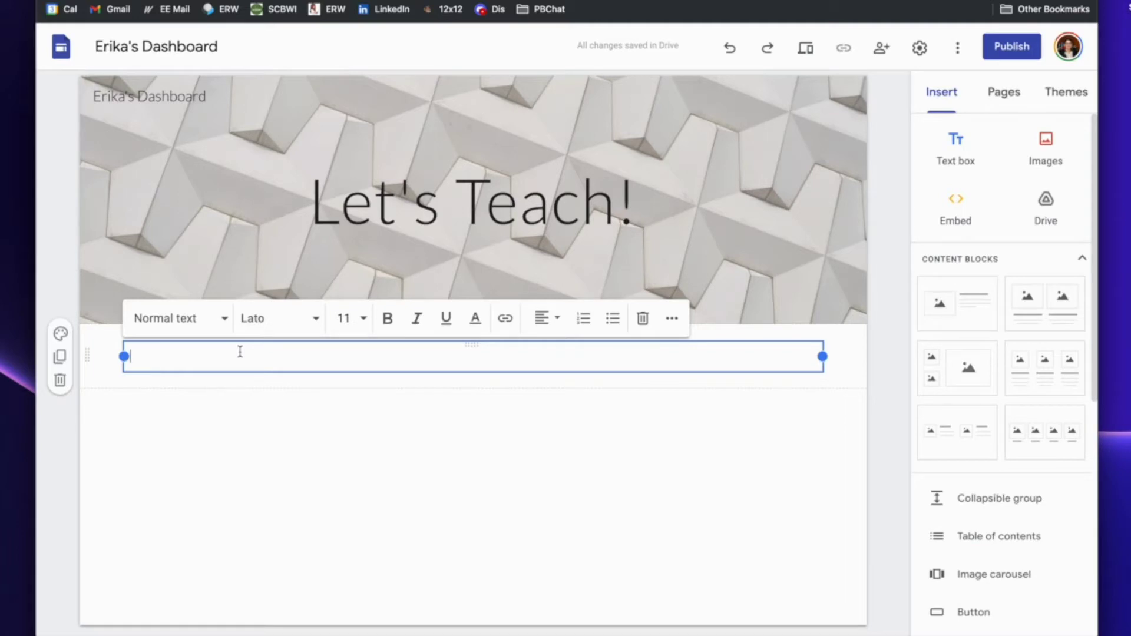
text(Kahoot)
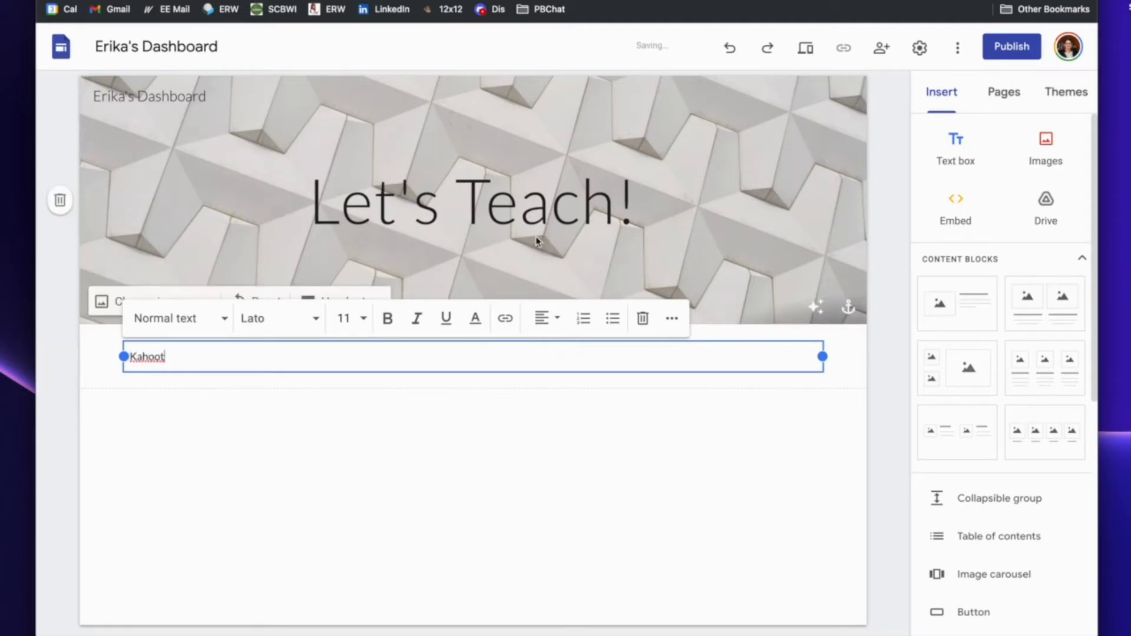
drag(822, 356, 240, 358)
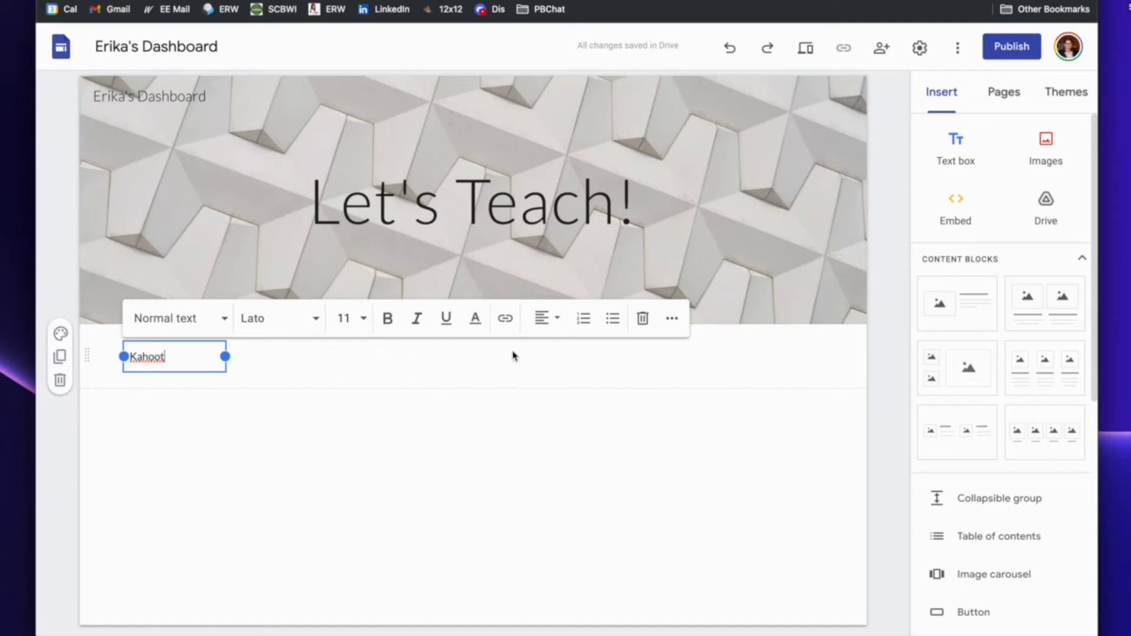
click(545, 319)
click(547, 375)
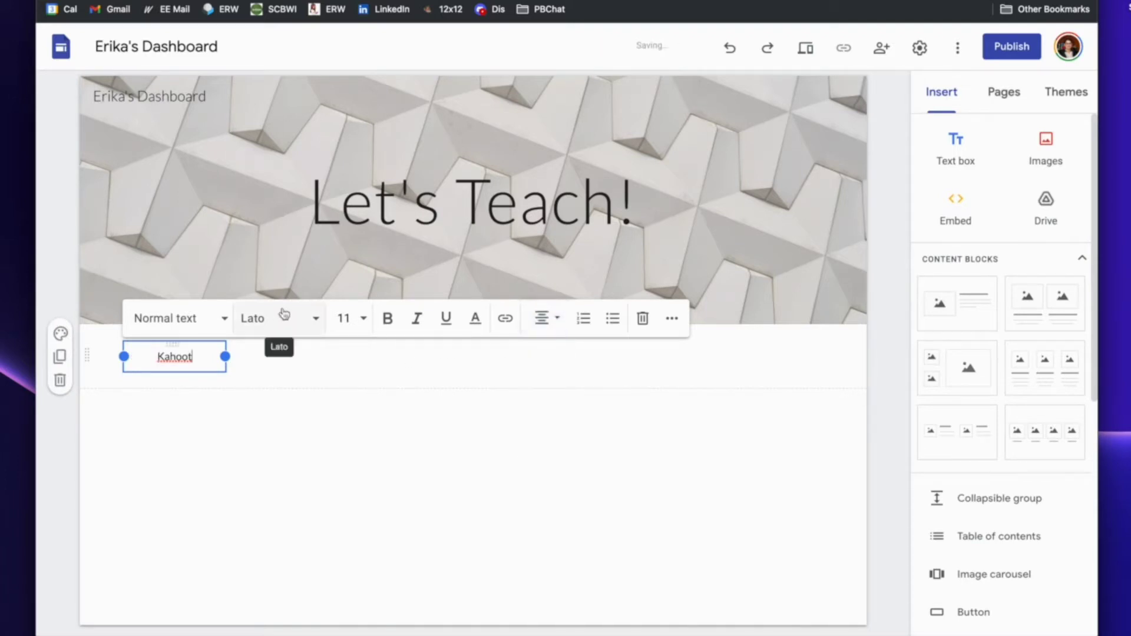
click(391, 373)
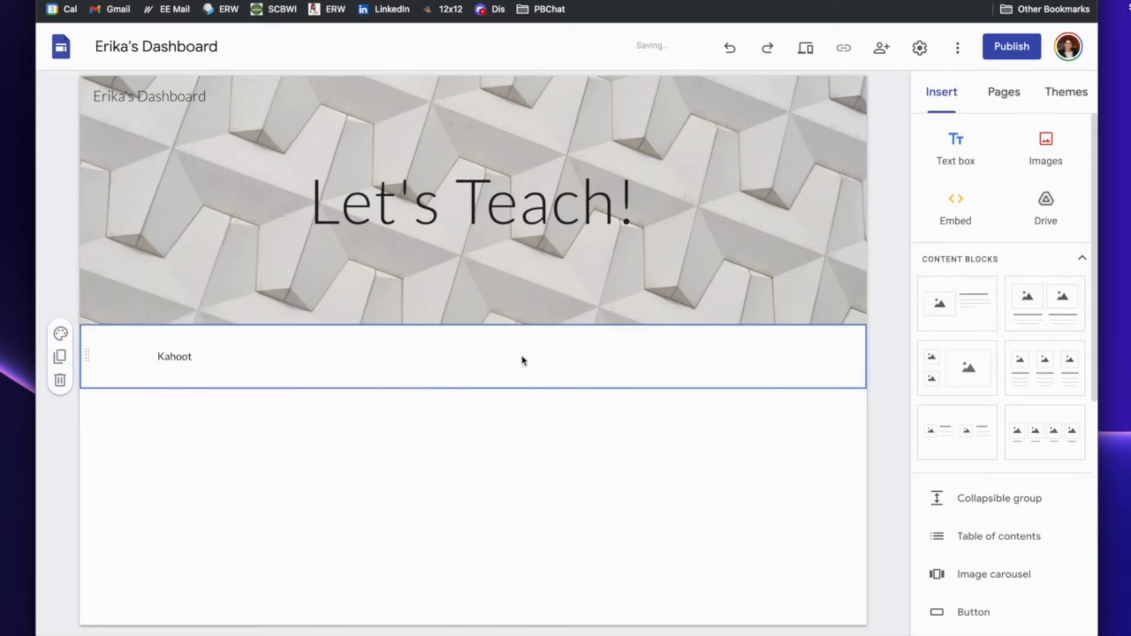
Add a second text box reading "LMS" in the same section, directly beside the "Kahoot" text box.
click(956, 149)
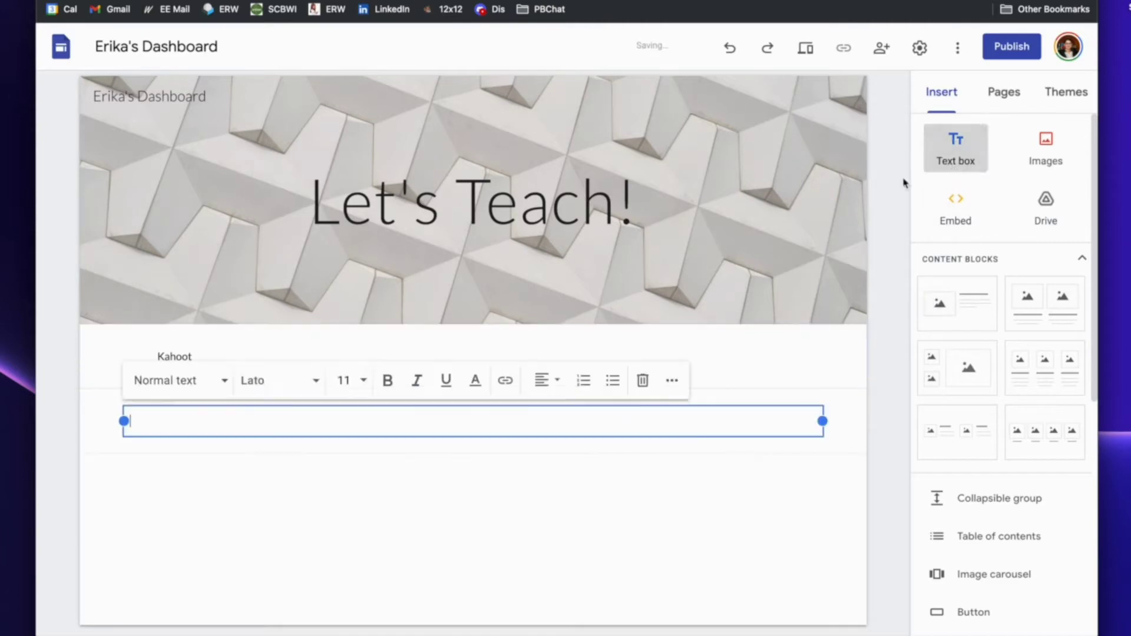
click(227, 407)
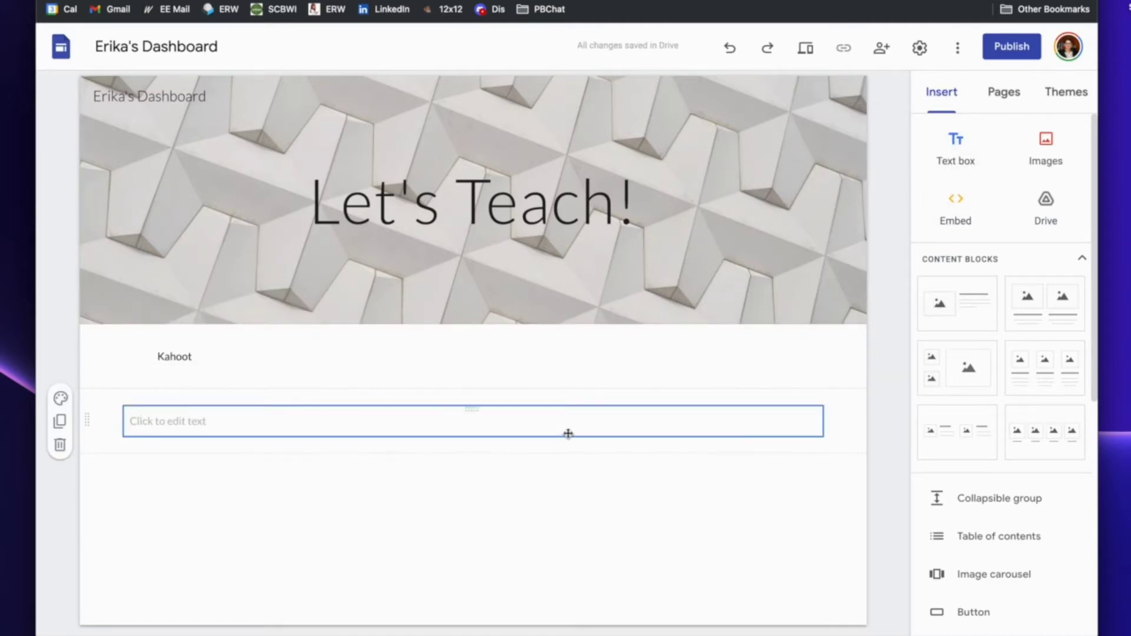
drag(471, 409, 490, 371)
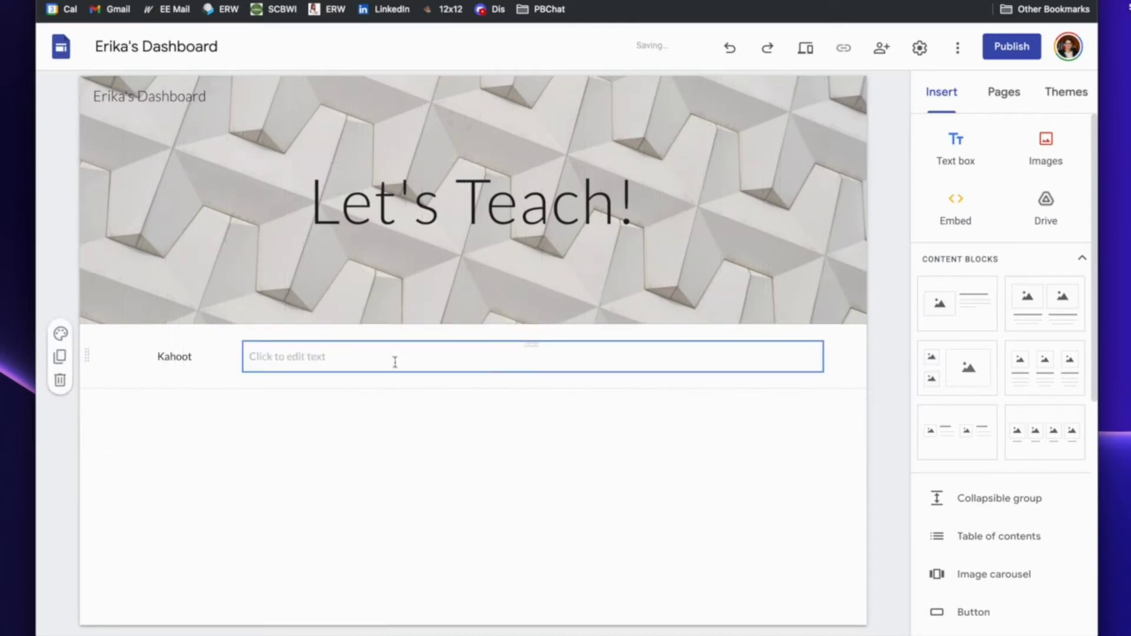
click(350, 361)
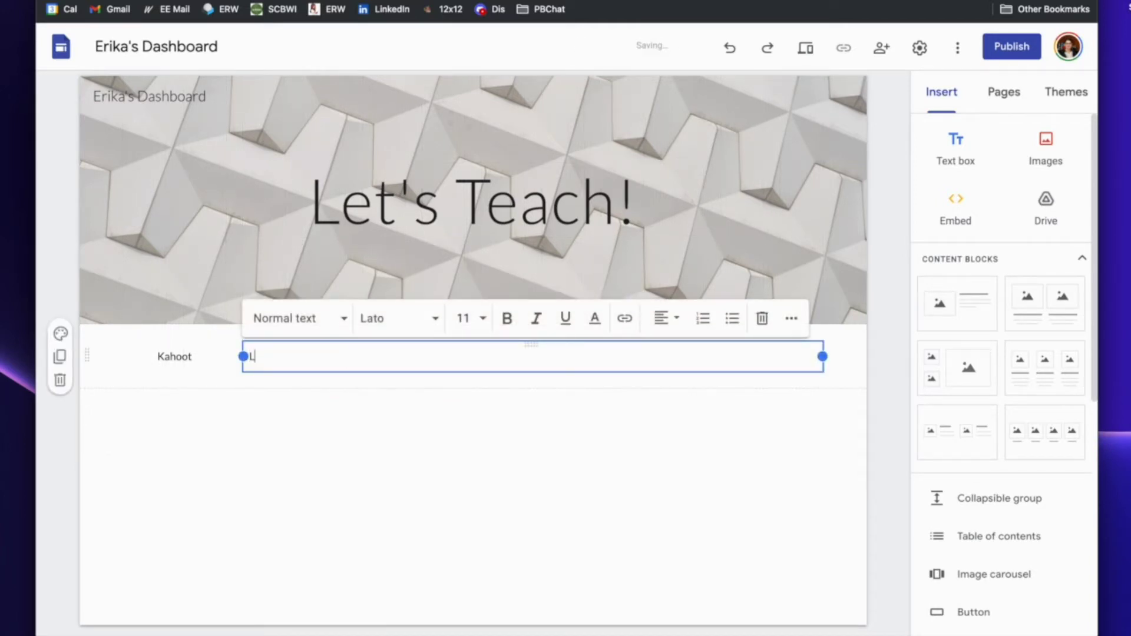
text(LMS)
Narrow the "LMS" text box to the width of the "Kahoot" box and centre its text.
click(662, 319)
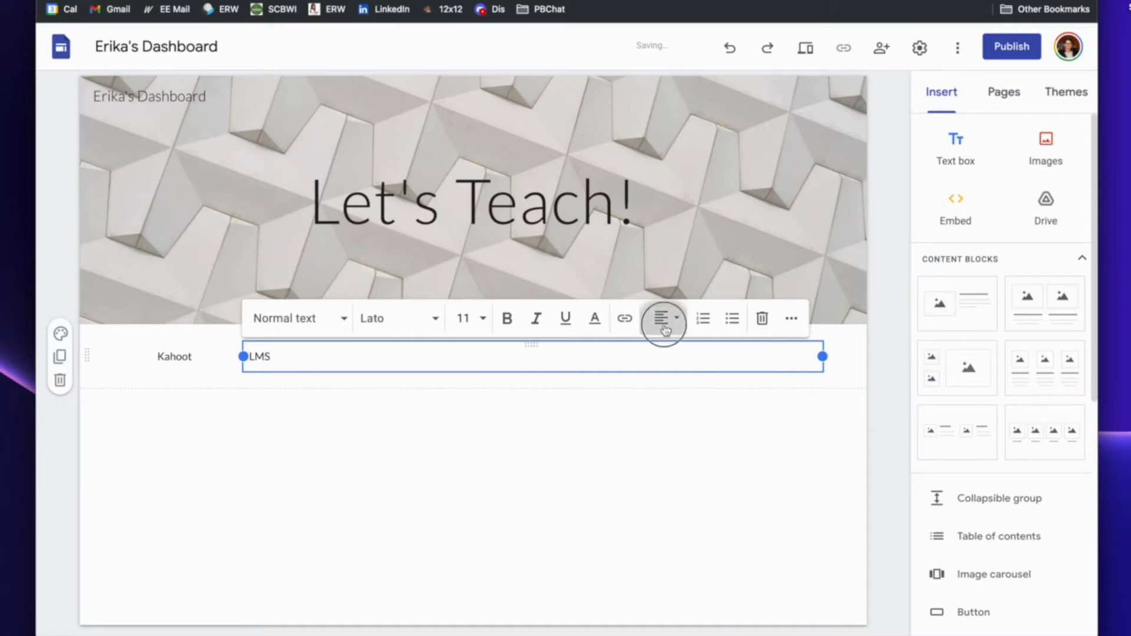
drag(823, 357, 348, 360)
mouse_move(347, 357)
mouse_down()
mouse_move(346, 337)
mouse_move(344, 355)
mouse_up()
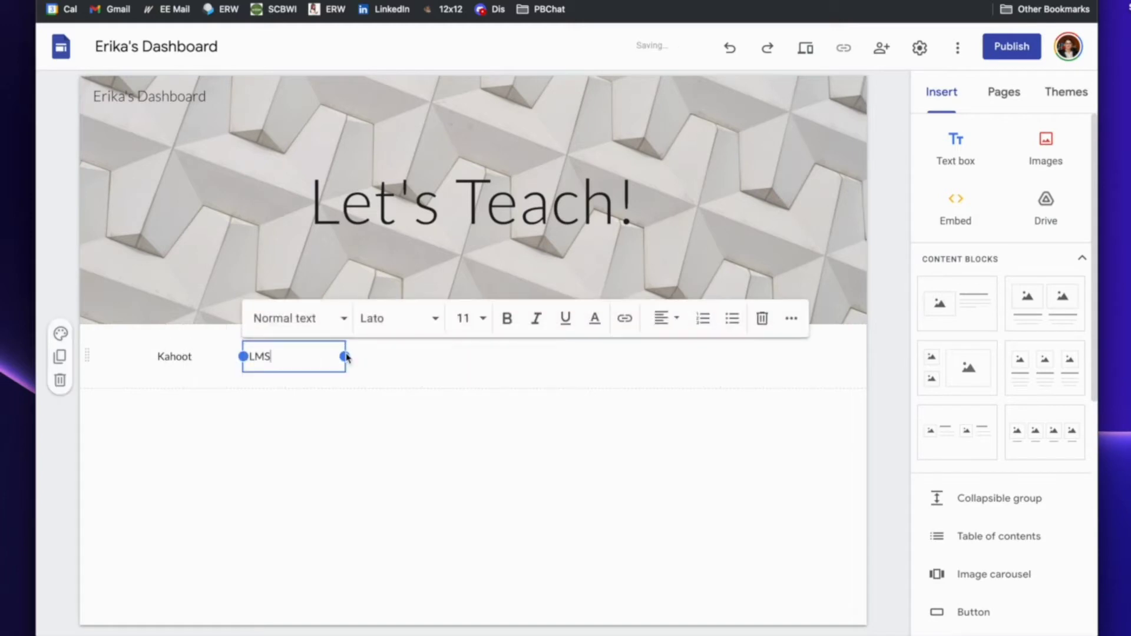
click(661, 325)
click(660, 364)
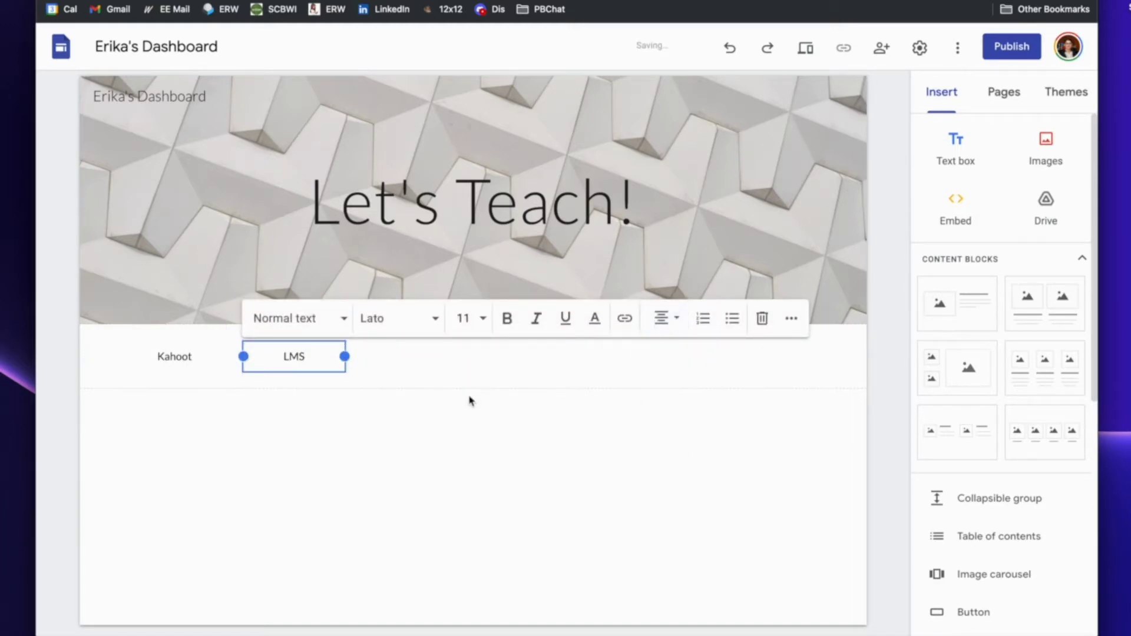
click(429, 380)
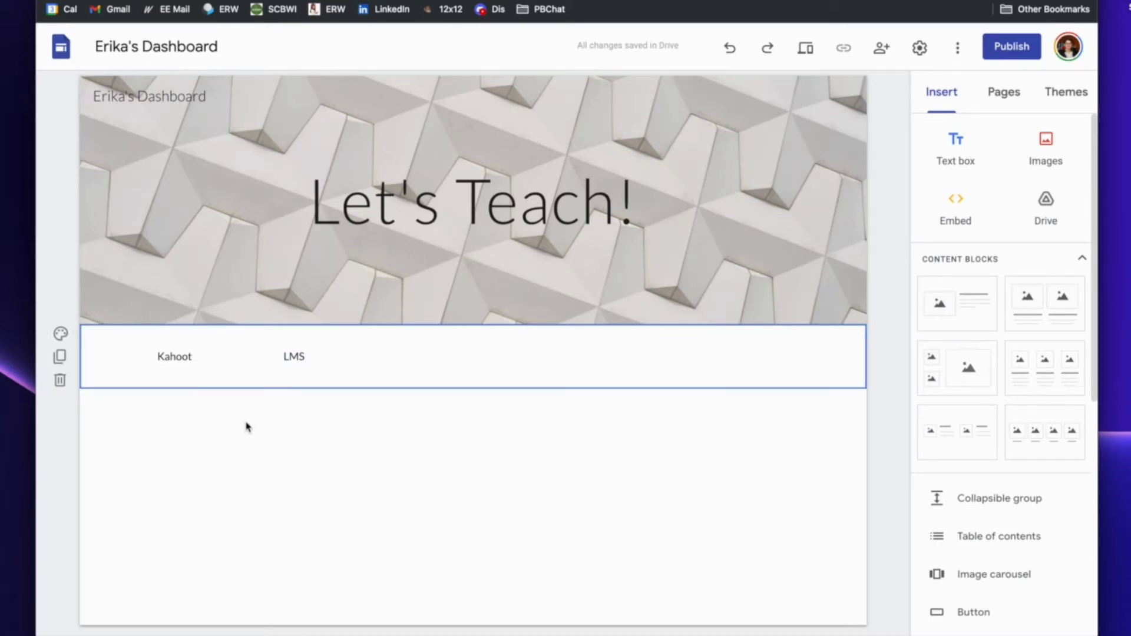
double_click(174, 356)
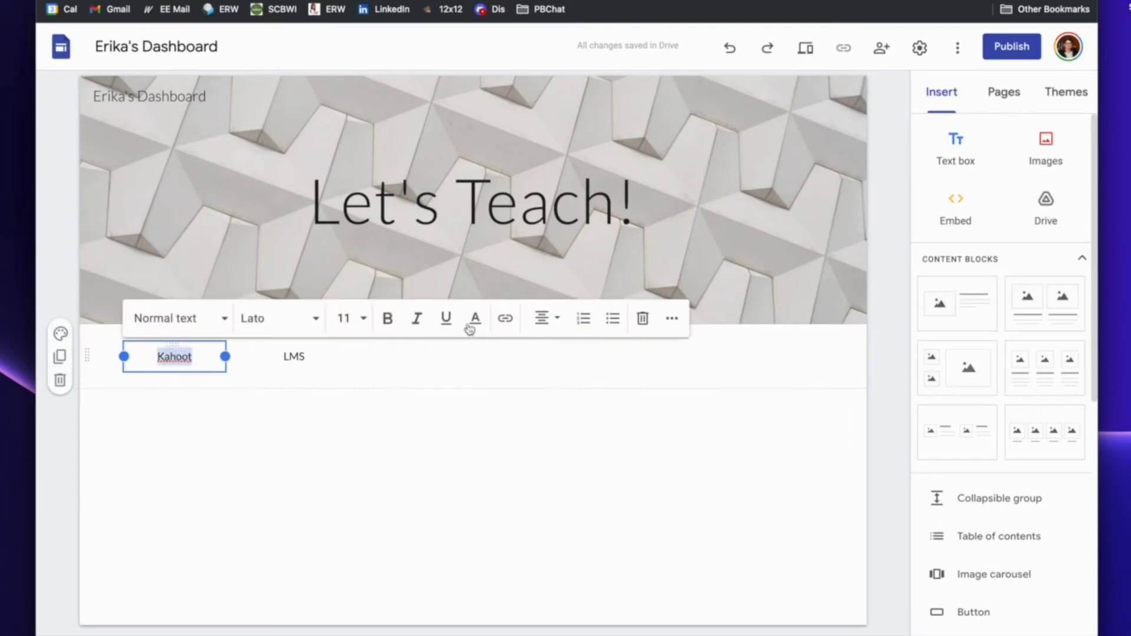
click(505, 318)
text(w)
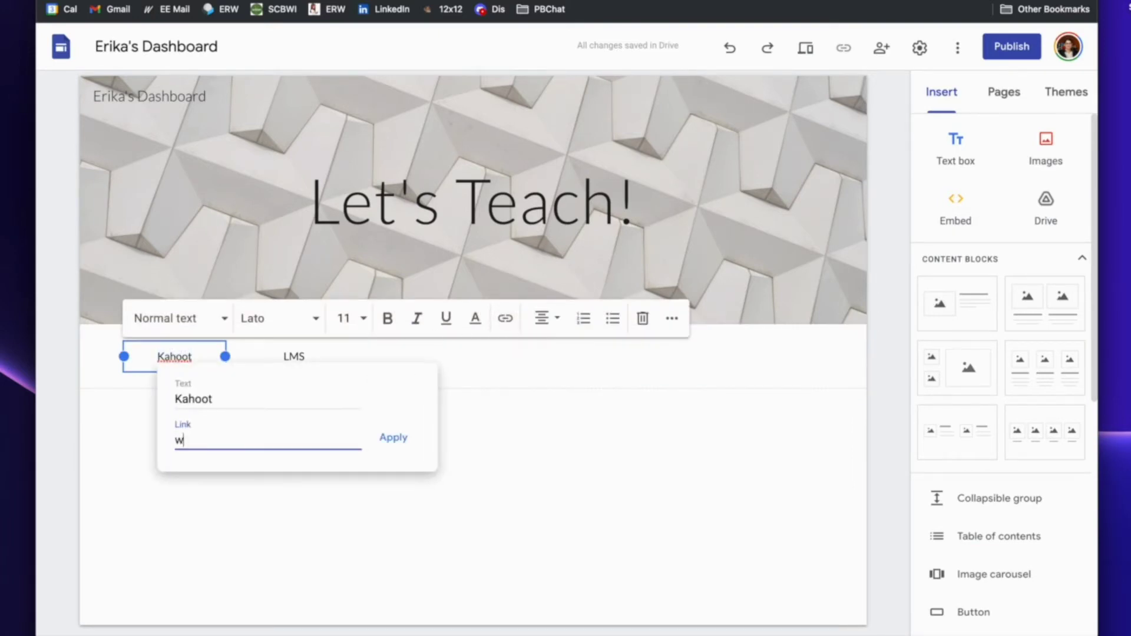
text(ww.kahoot.com)
click(393, 438)
click(294, 355)
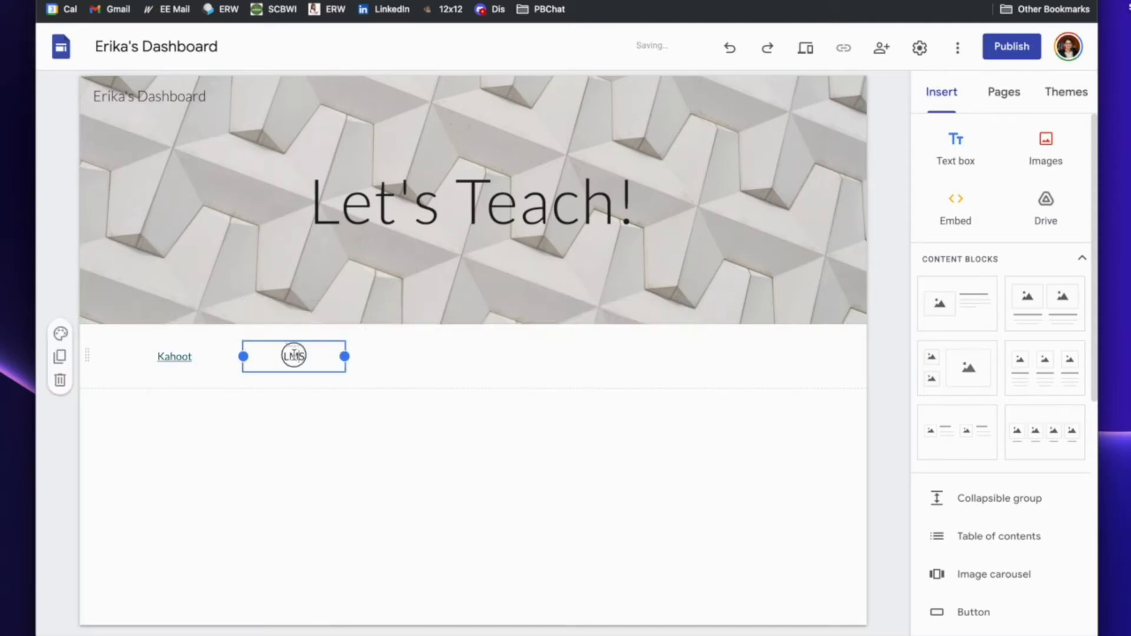
double_click(294, 355)
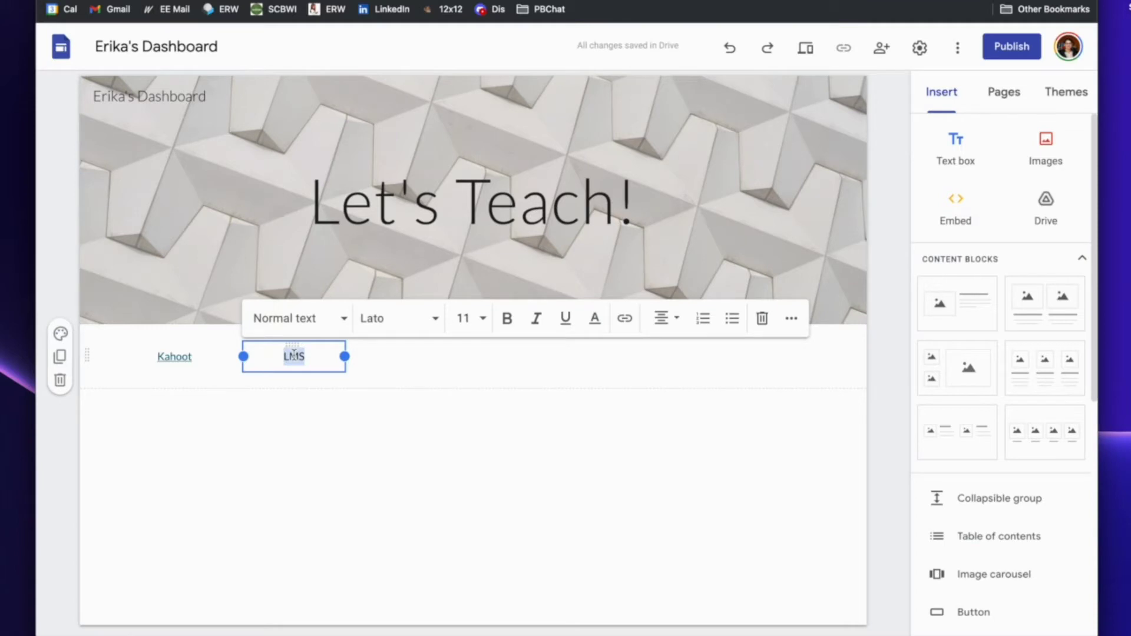
click(323, 419)
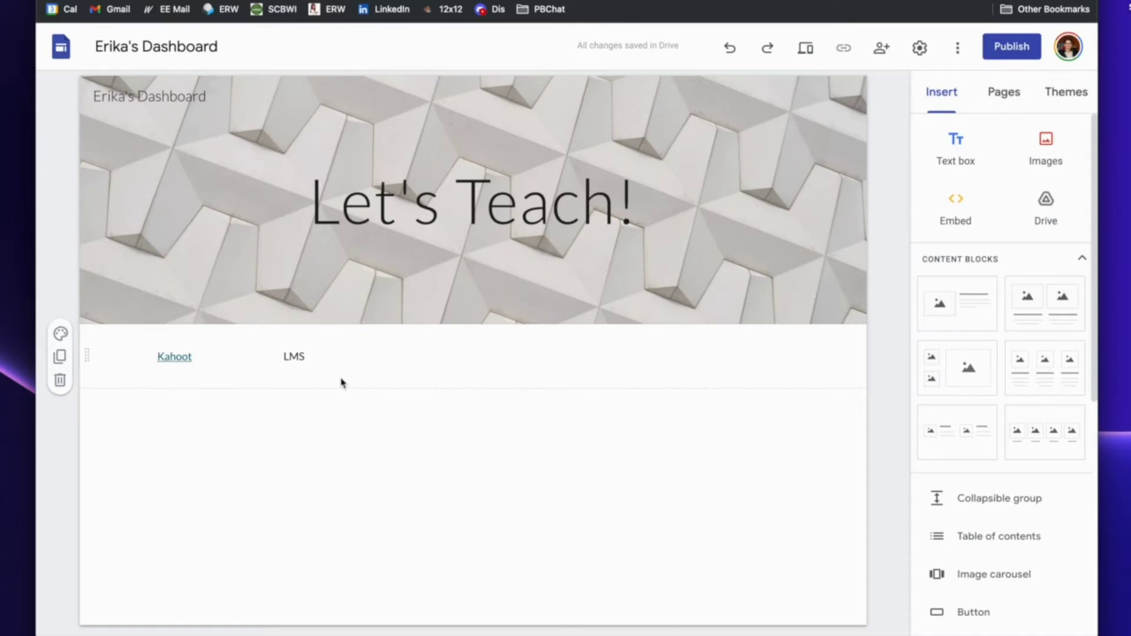
click(191, 365)
click(572, 360)
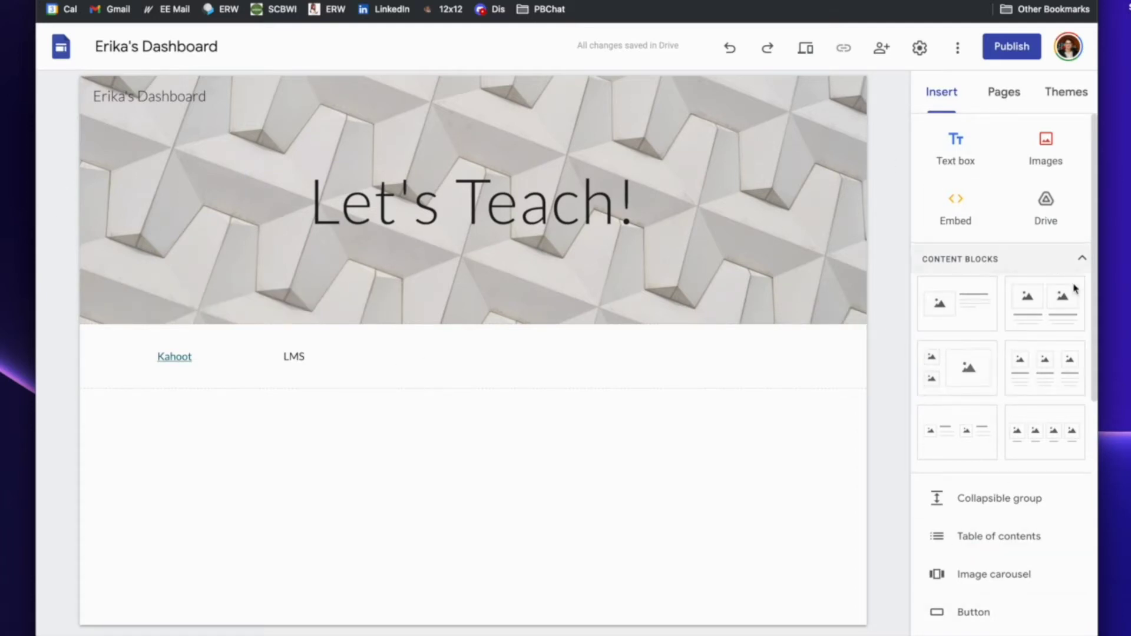
click(979, 614)
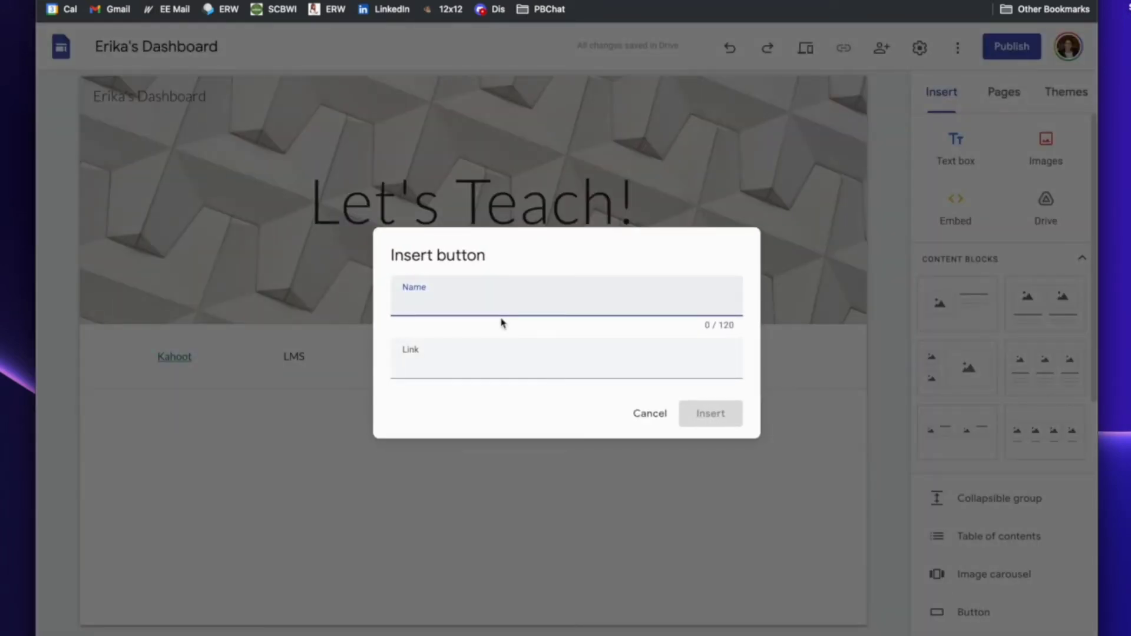
text(Outlook)
click(437, 369)
text(ww)
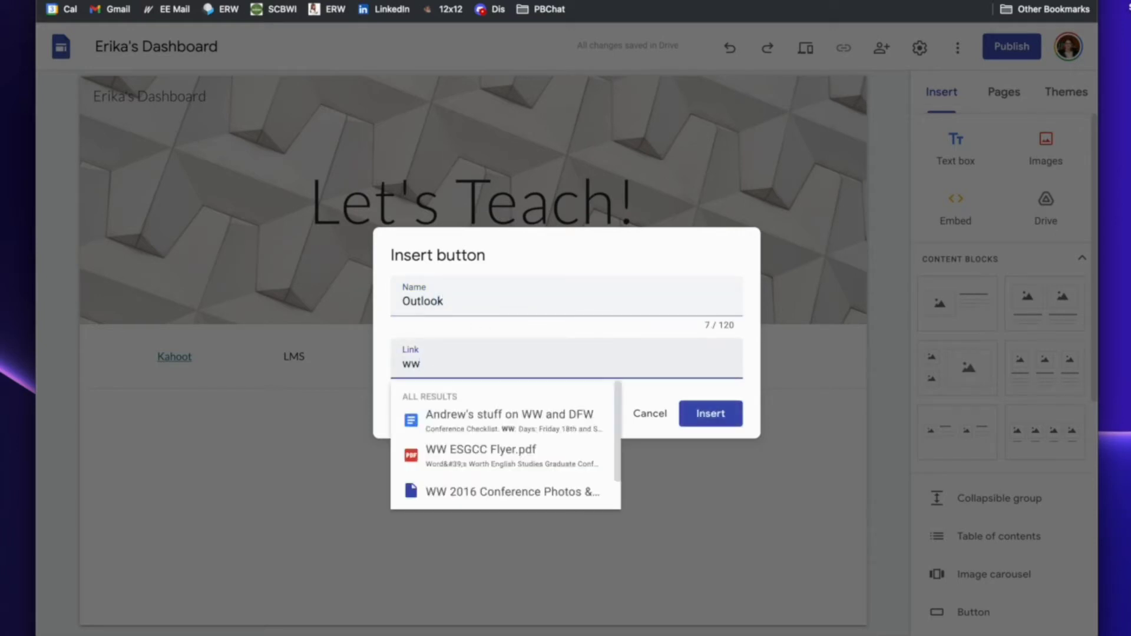
text(w.outlook.com)
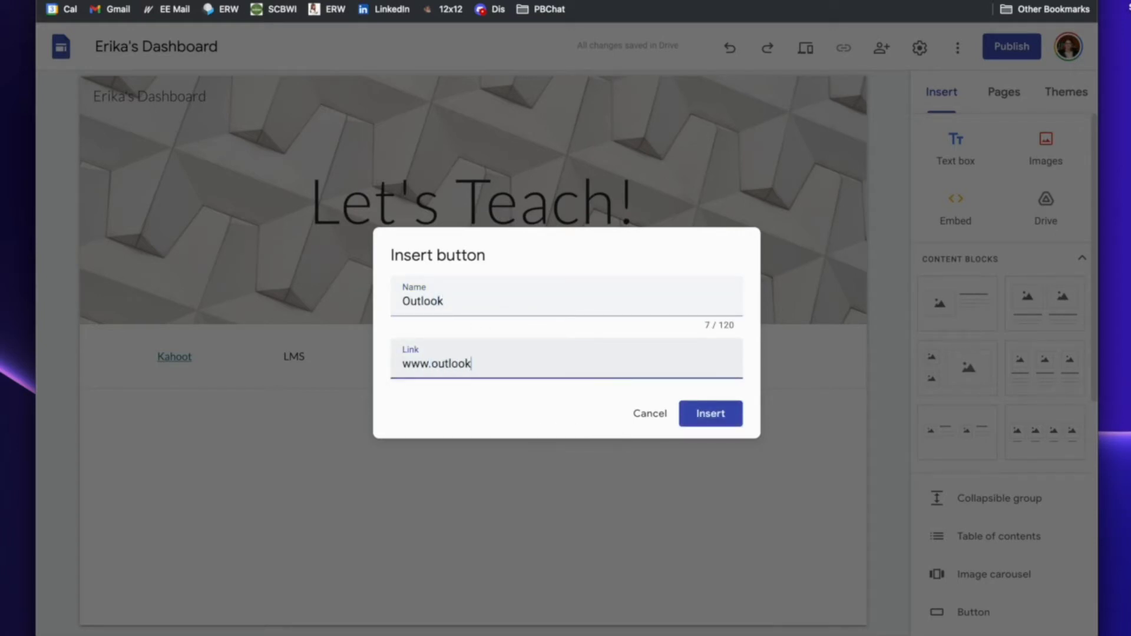
click(707, 419)
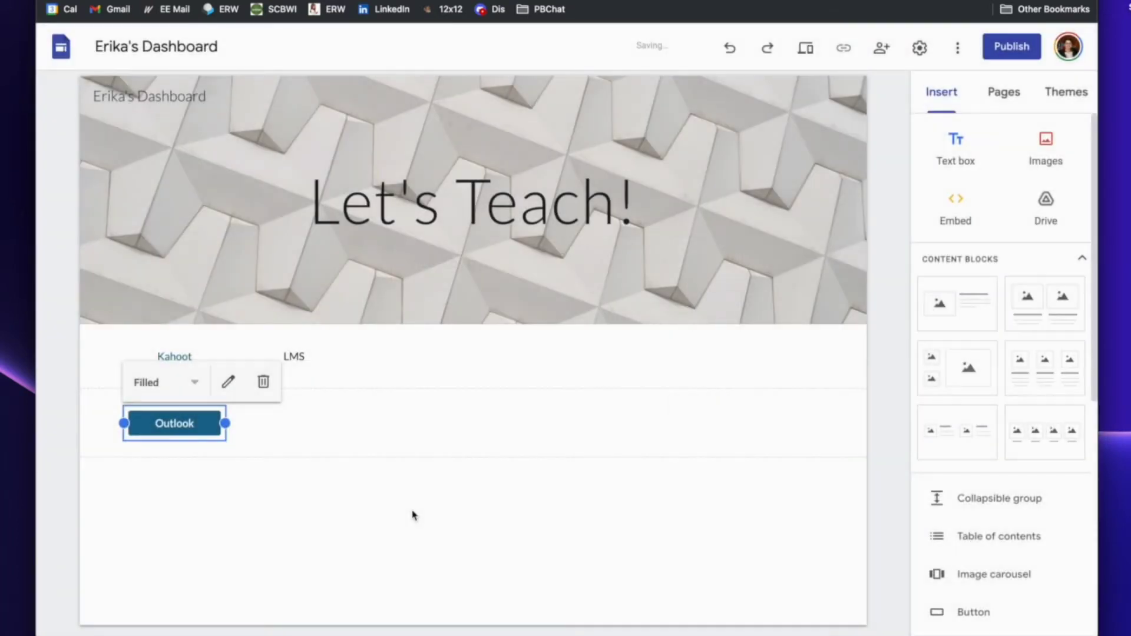
Try the Outlined style on the Outlook button and return it to Filled, leaving its name and link unedited.
click(195, 383)
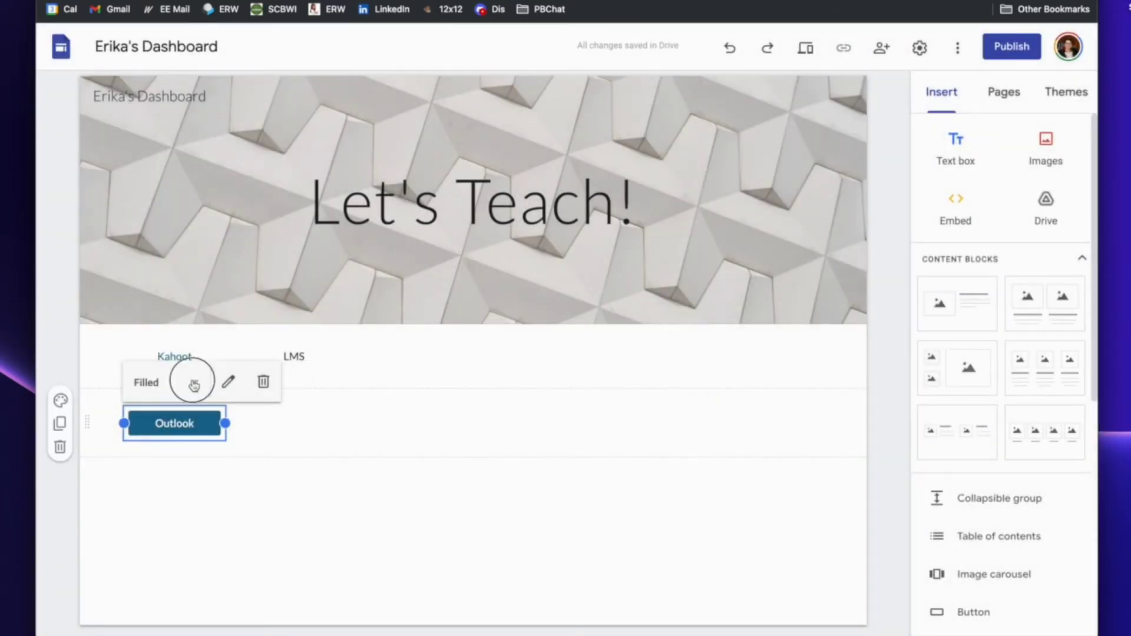
click(175, 411)
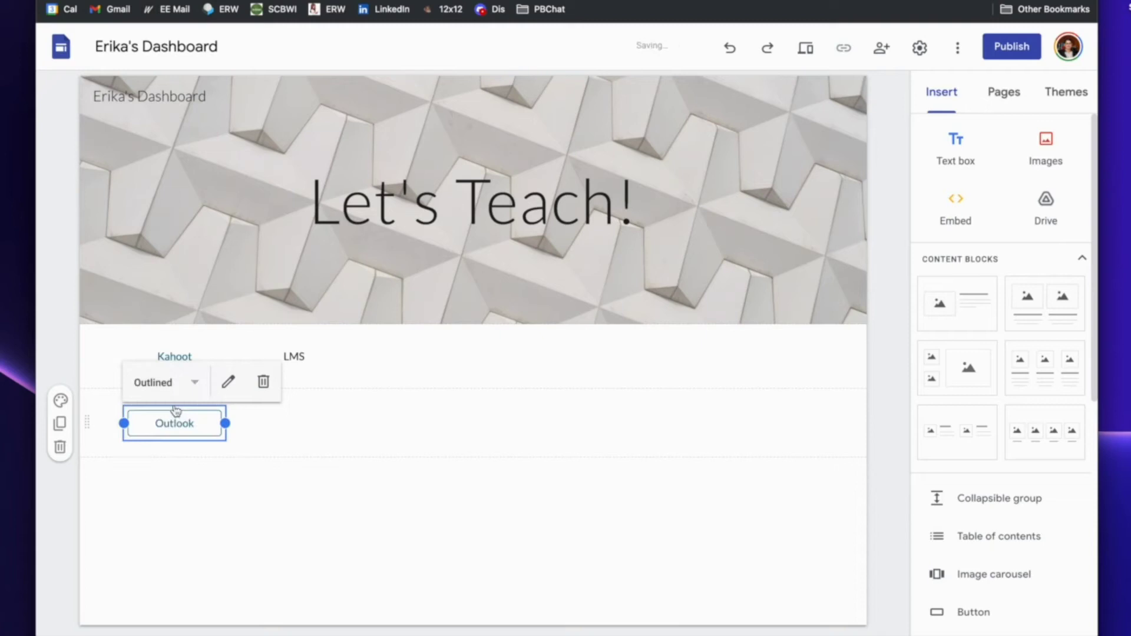
click(198, 386)
click(174, 440)
click(195, 382)
click(176, 385)
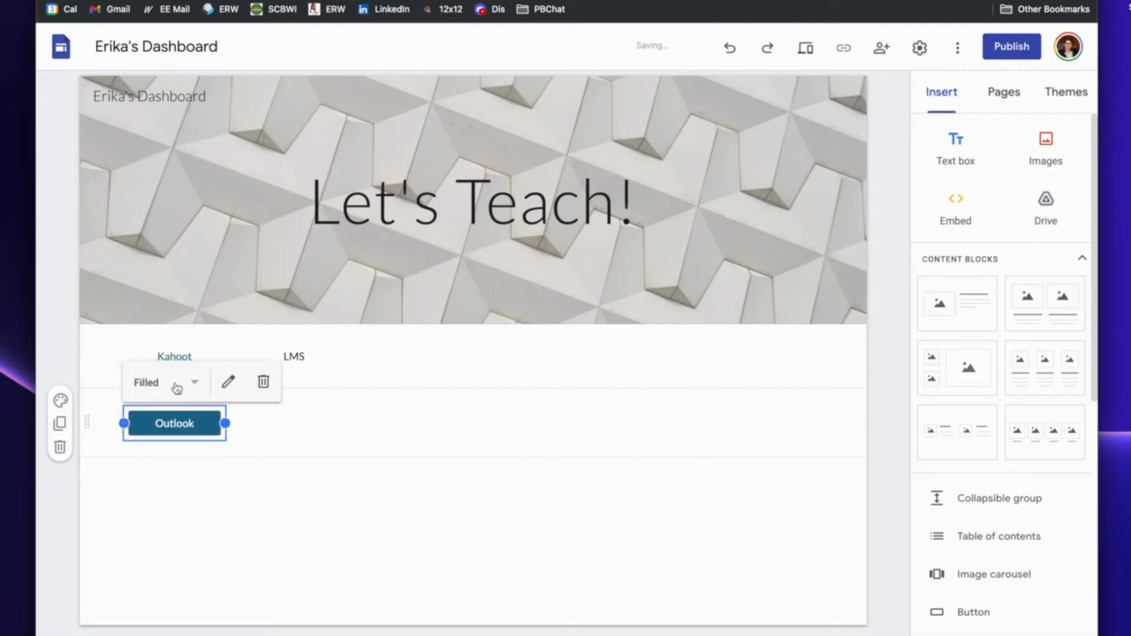
click(228, 382)
click(639, 425)
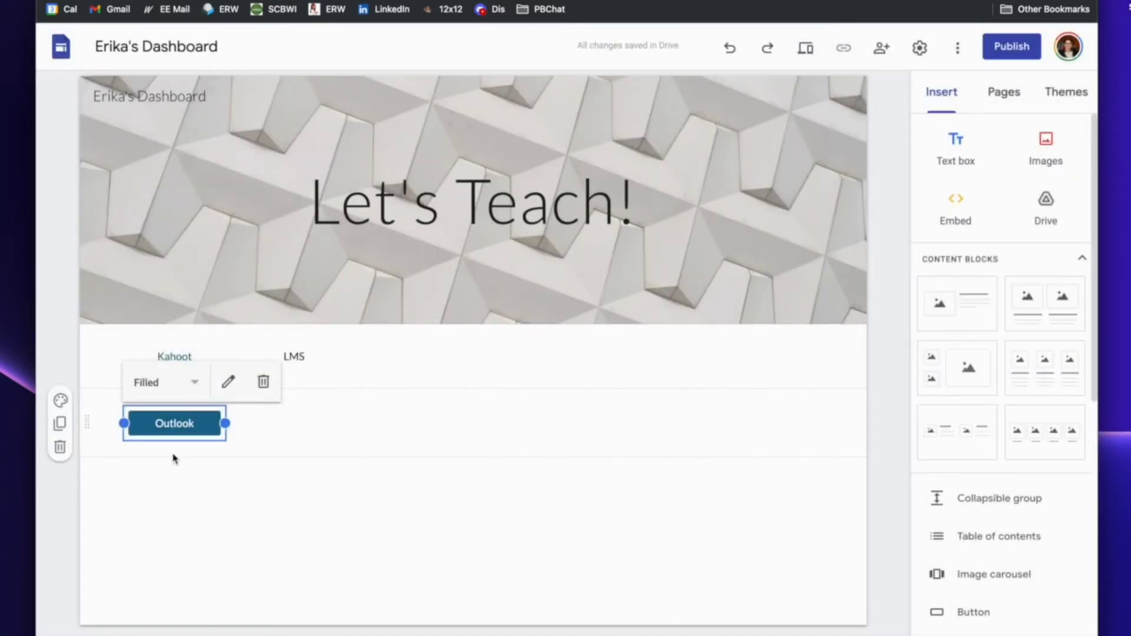
Try section colour Style 2 on the section holding the Outlook button.
click(60, 401)
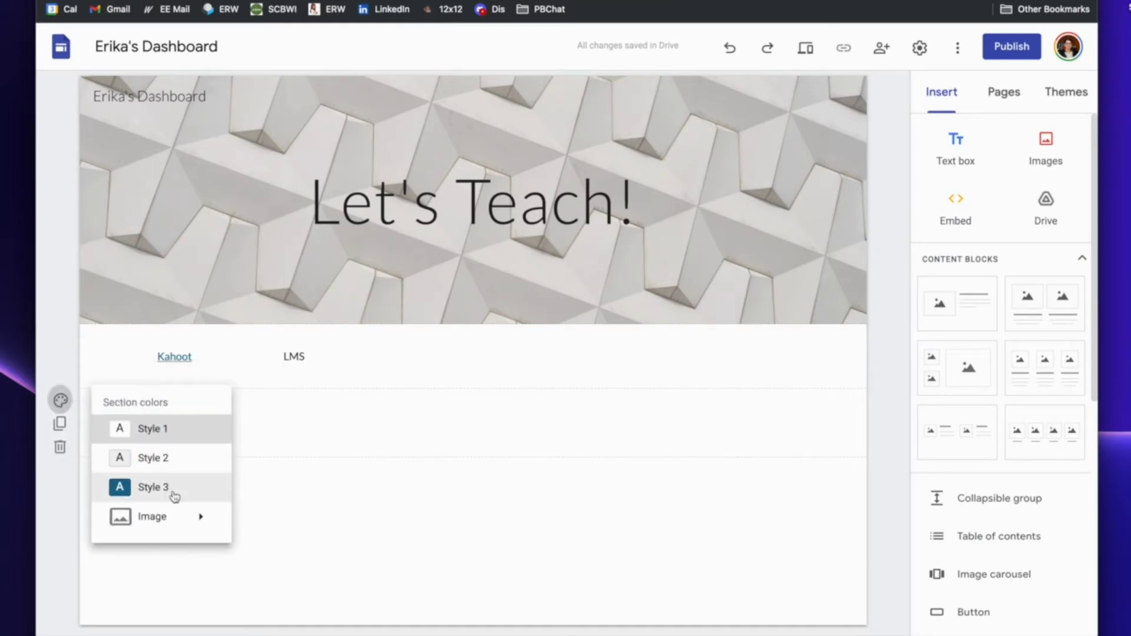
mouse_move(186, 520)
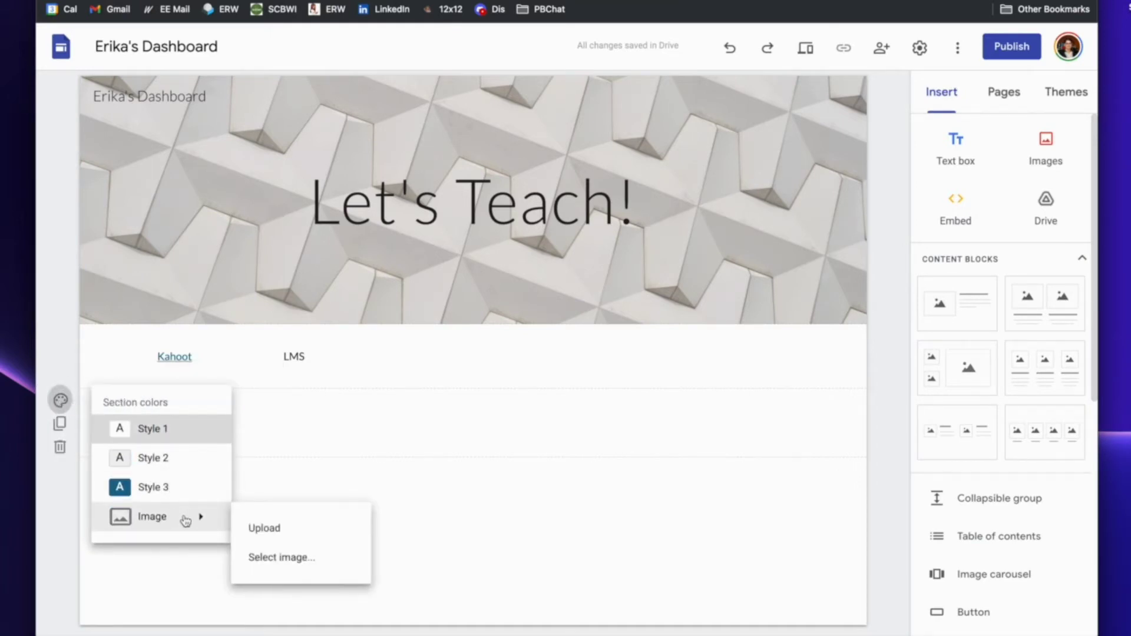
click(170, 457)
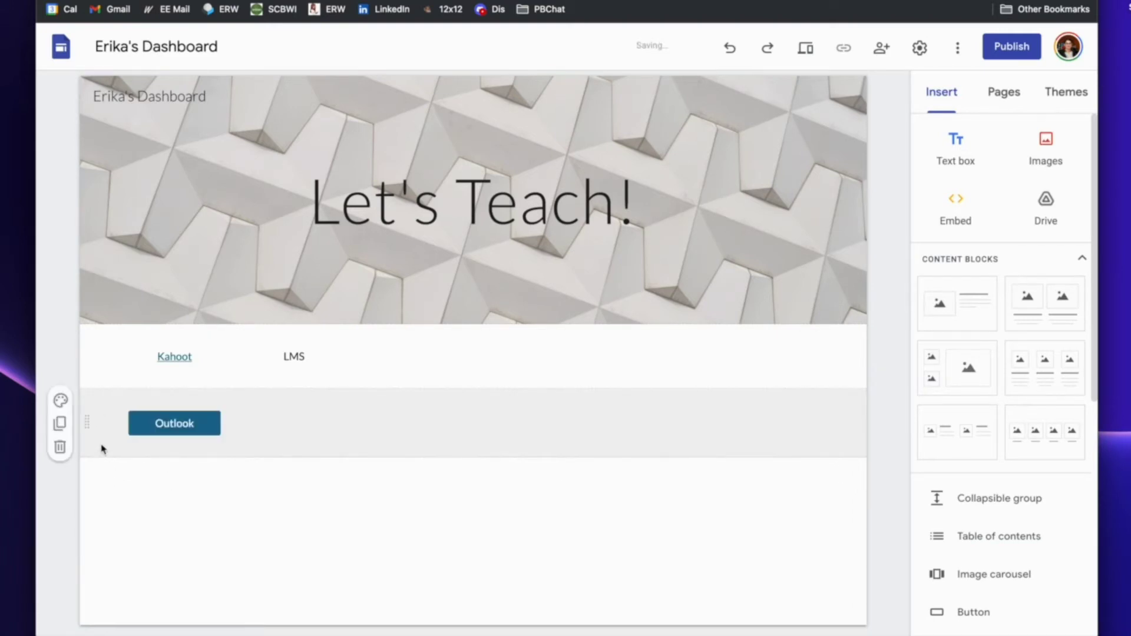
Set the Outlook button's section colour to Style 3.
click(60, 400)
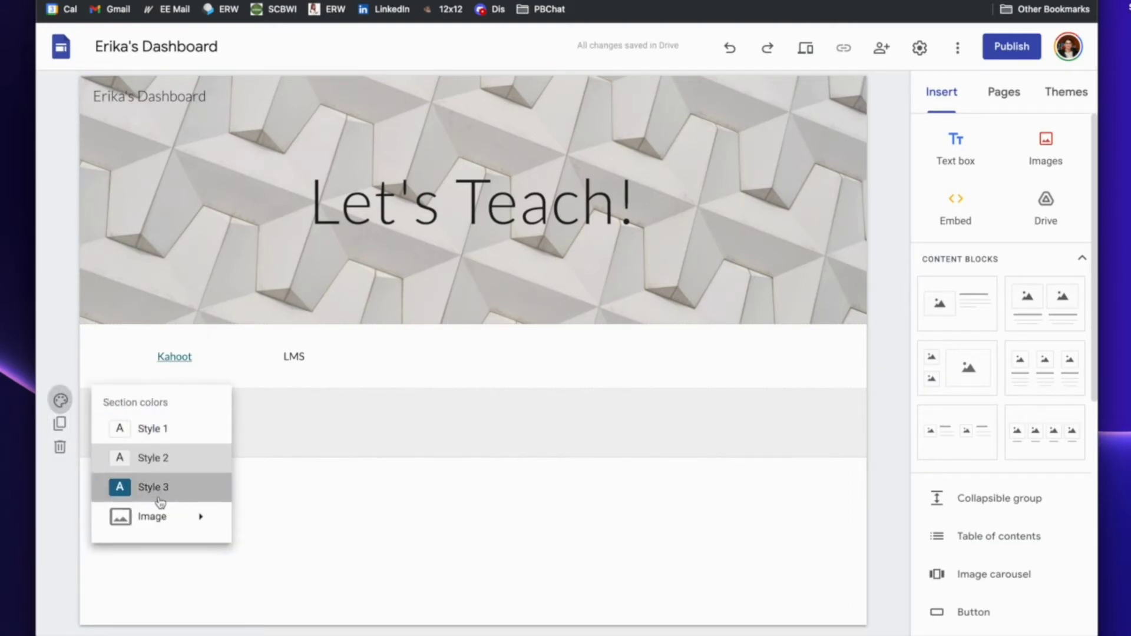
click(155, 488)
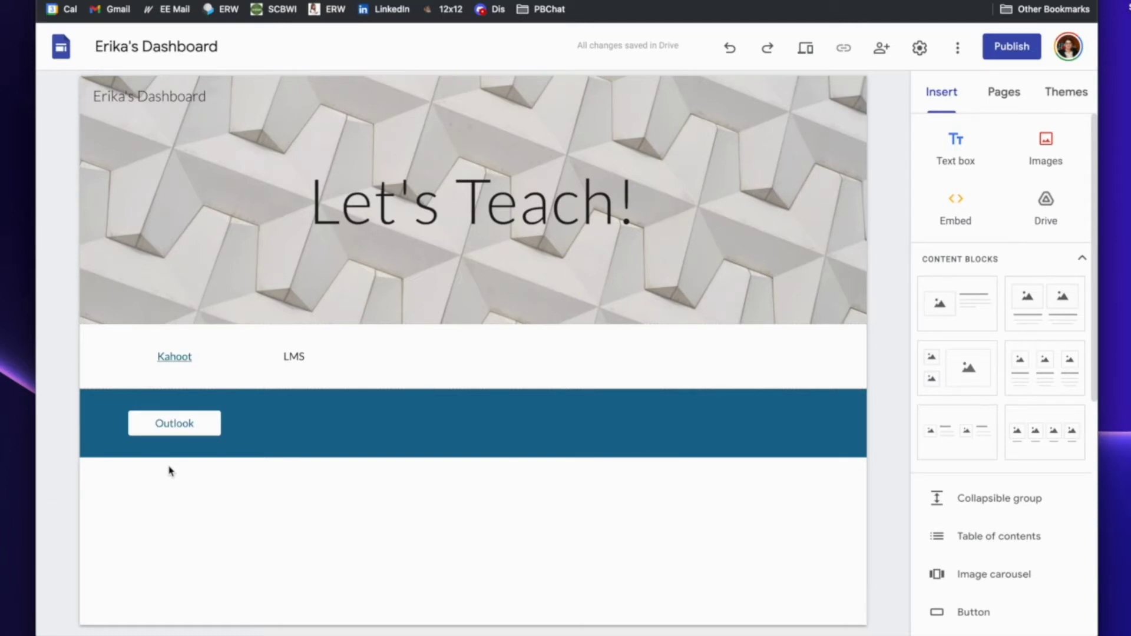
mouse_move(288, 420)
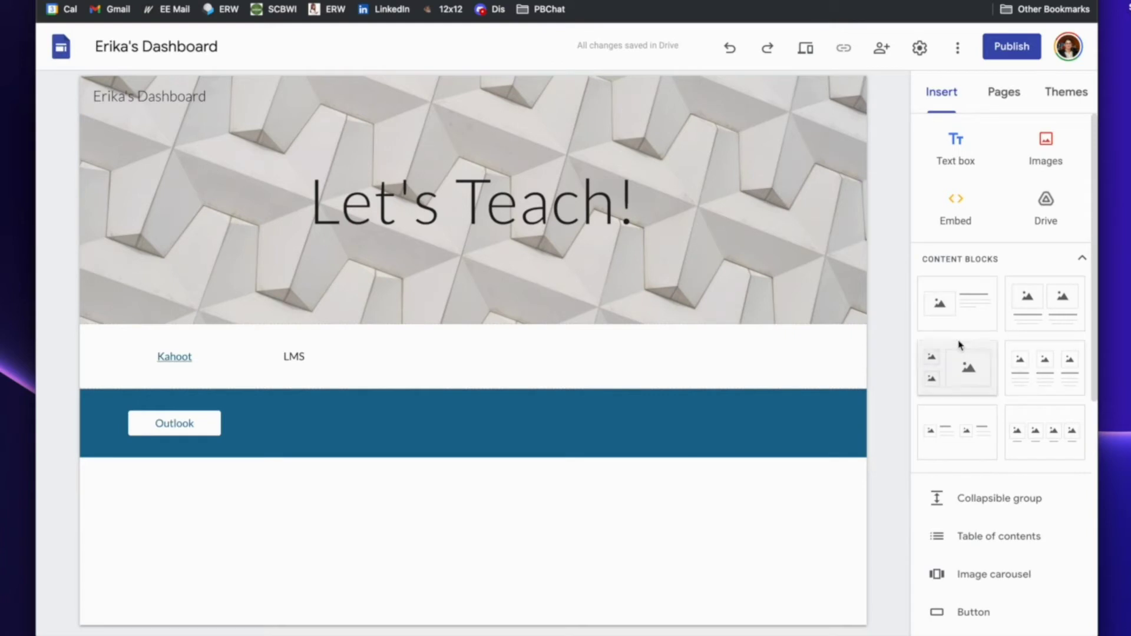
Insert a content block with one image beside text, titled "ENG 170" with the body text "Children's ....".
click(966, 314)
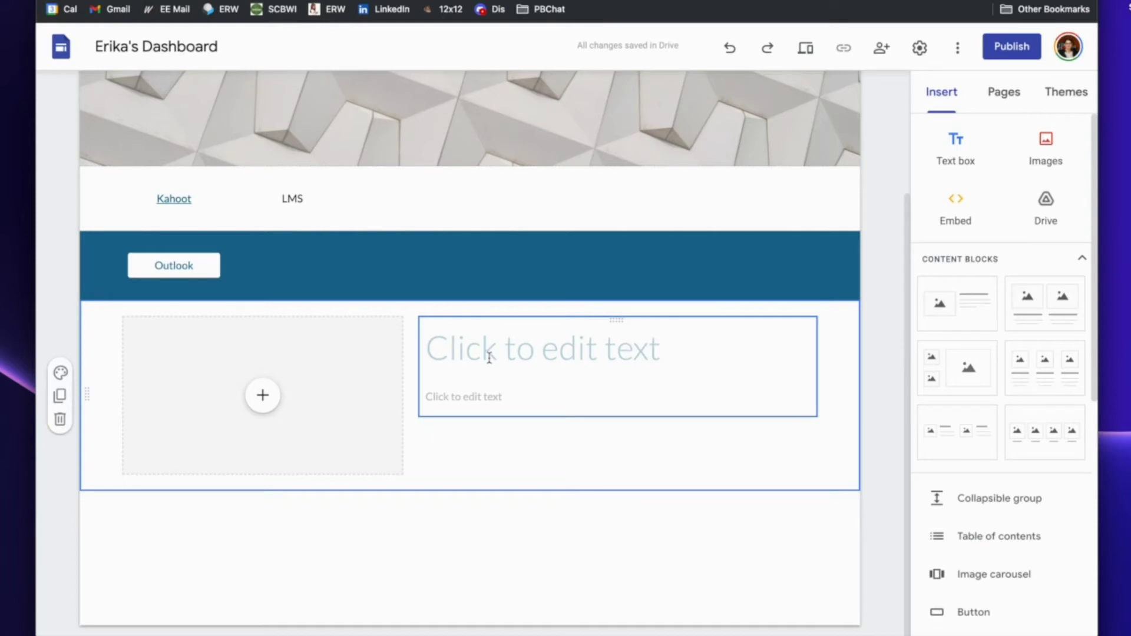
click(489, 358)
text(ENG )
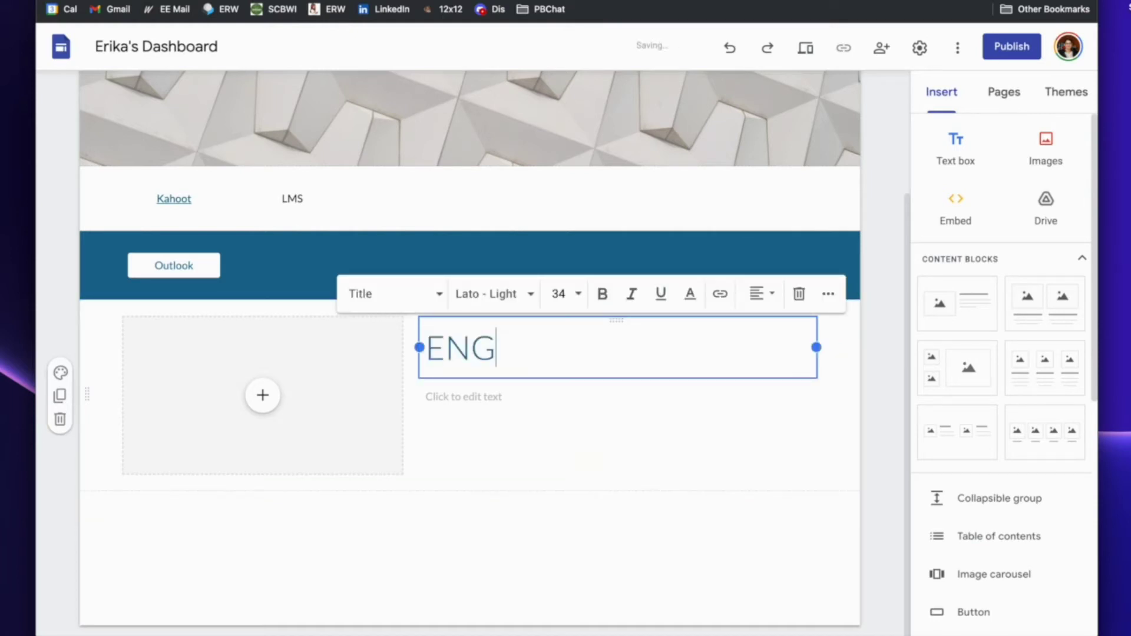
text(170)
click(463, 394)
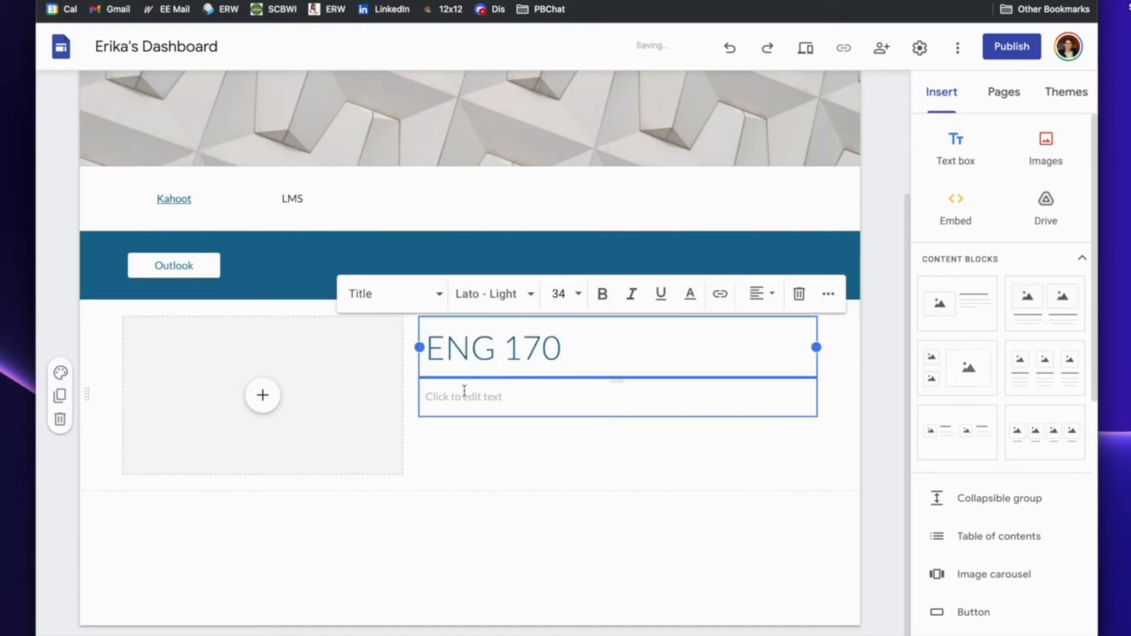
text(C)
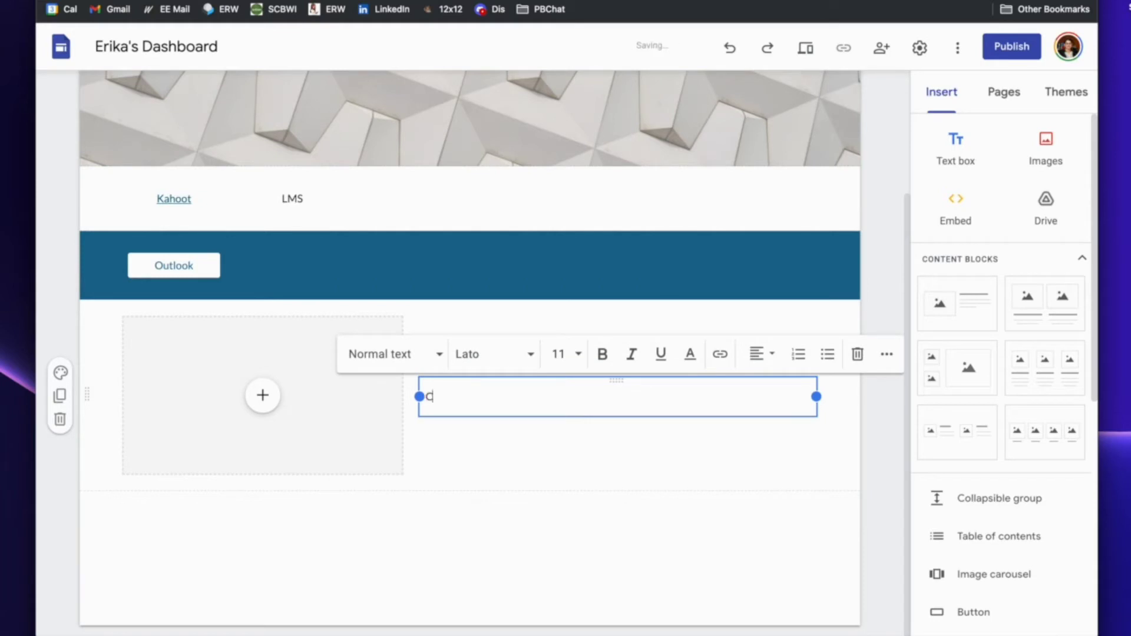
text(hildren's ....)
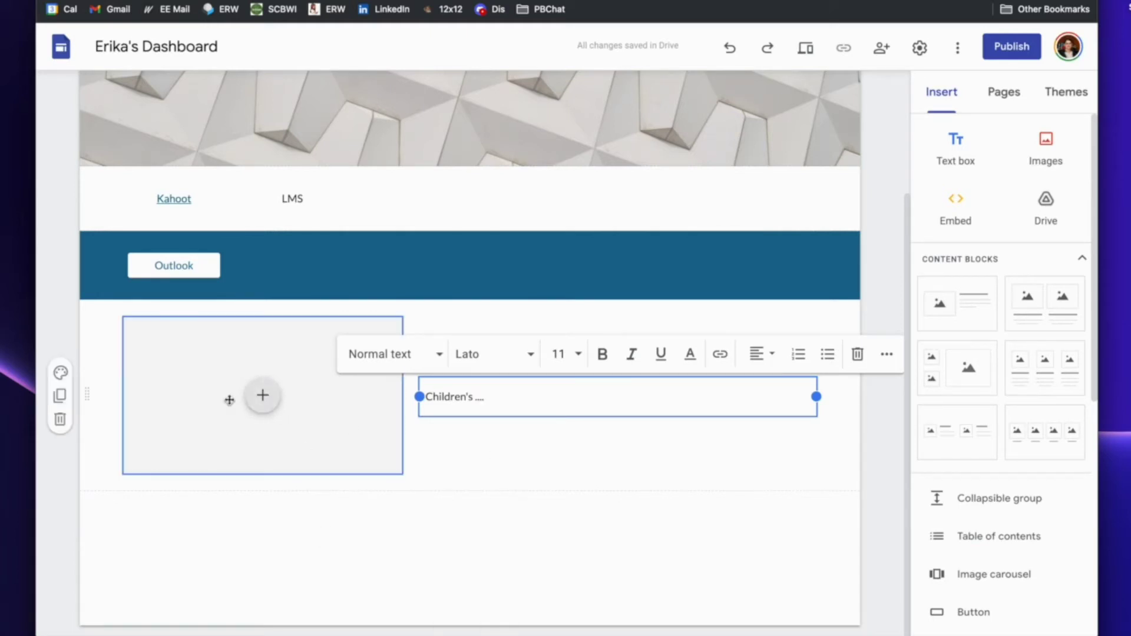
click(206, 505)
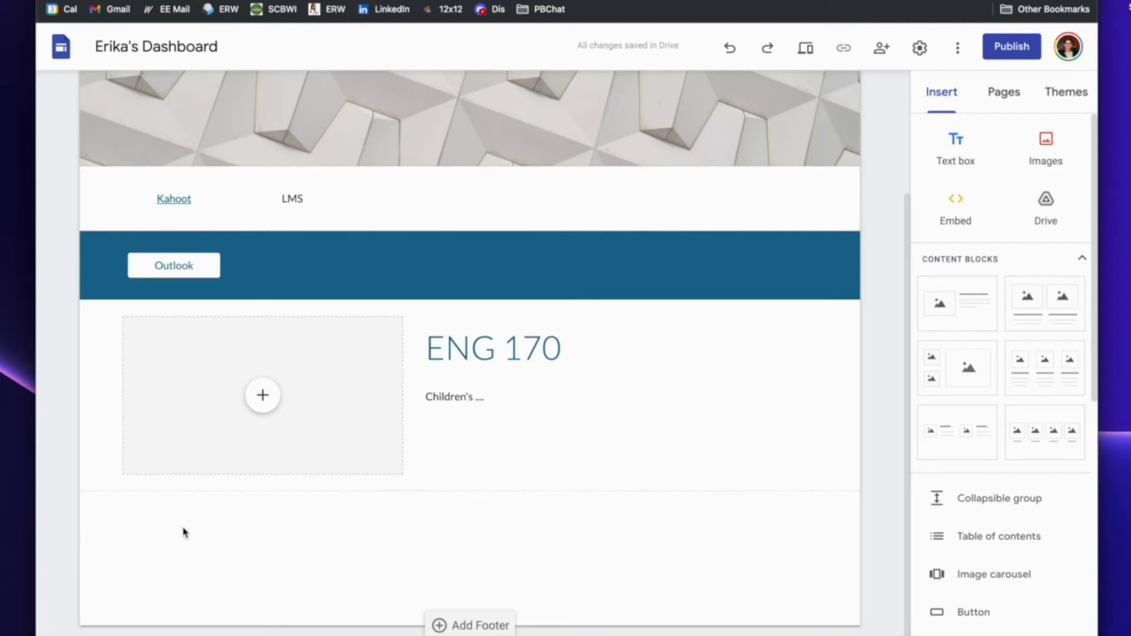
click(971, 611)
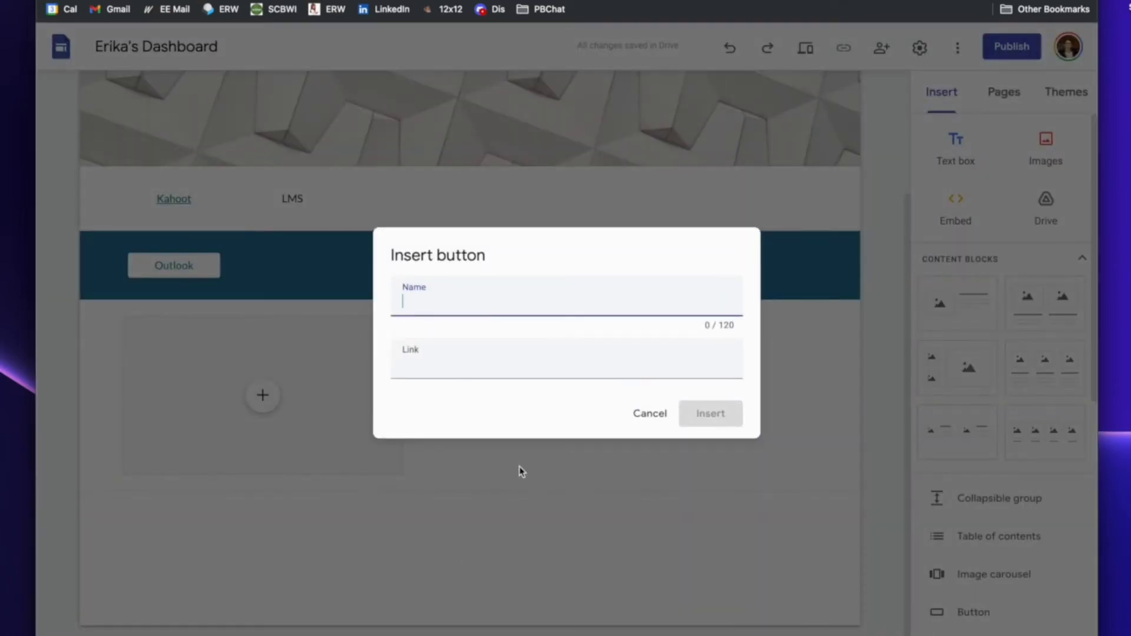
text(Assignments)
click(478, 357)
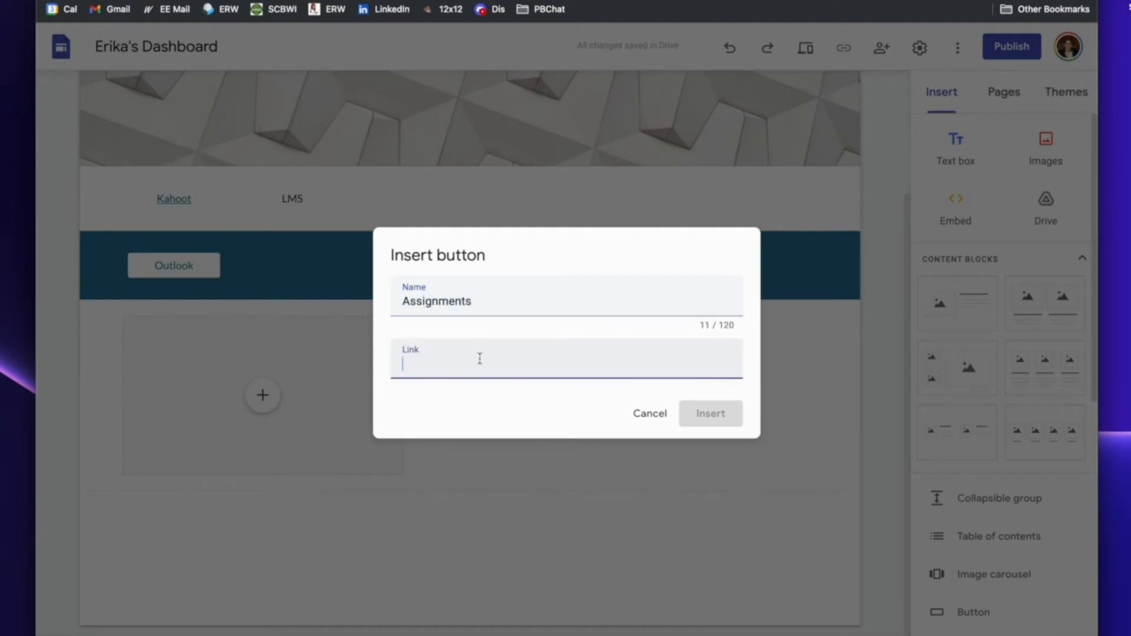
text(www.ev)
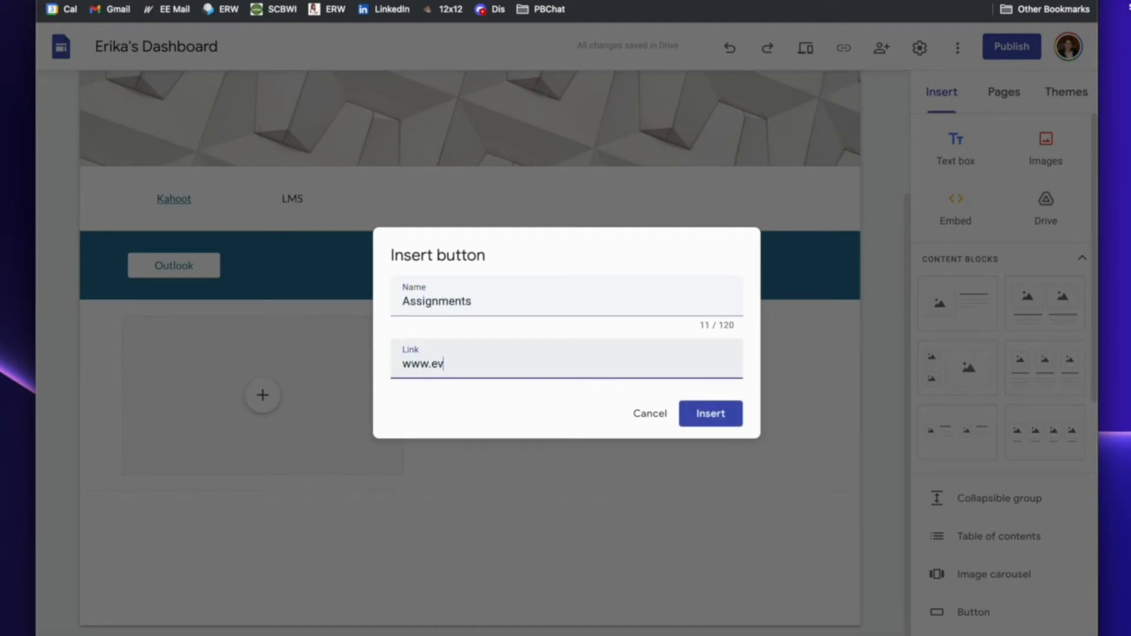
text(ereducating.com)
click(710, 413)
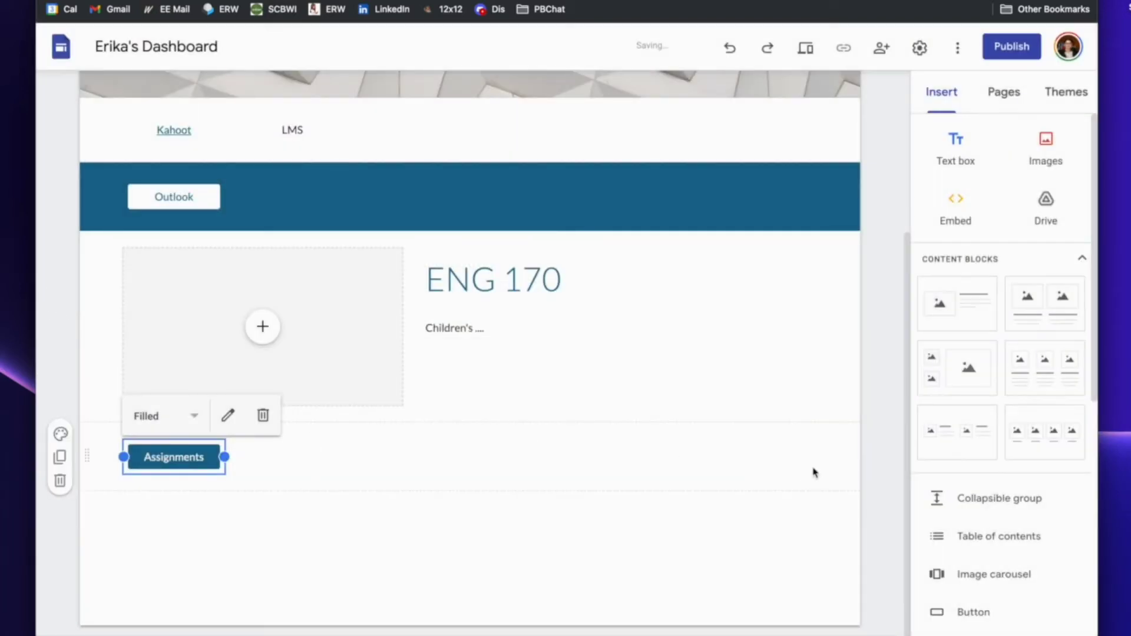
click(989, 612)
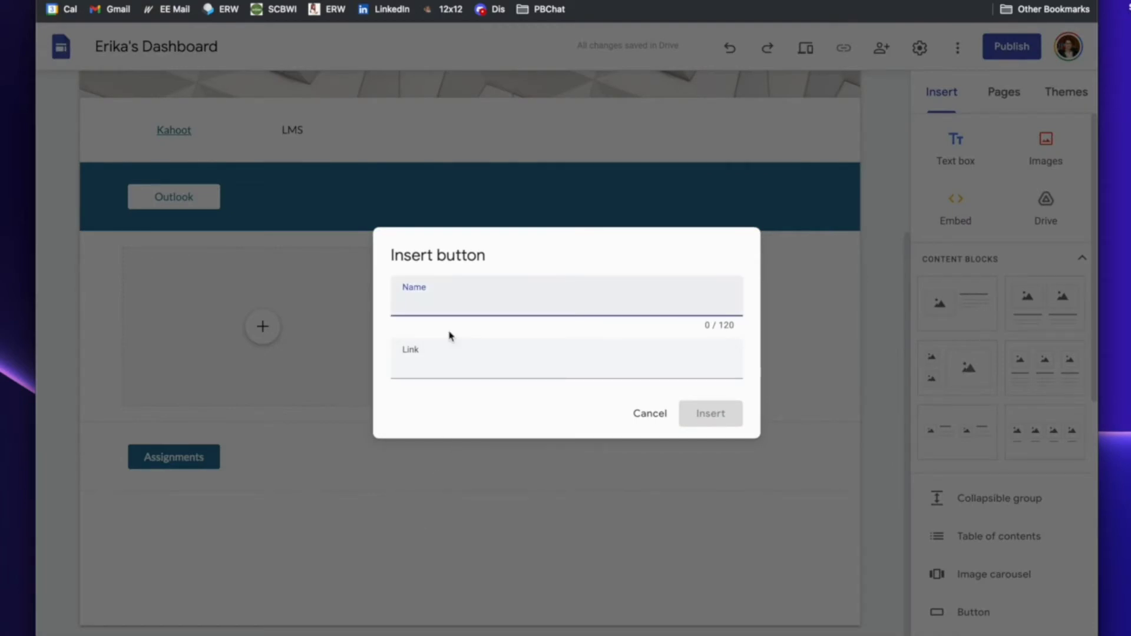
text(Fairy Tales)
click(431, 367)
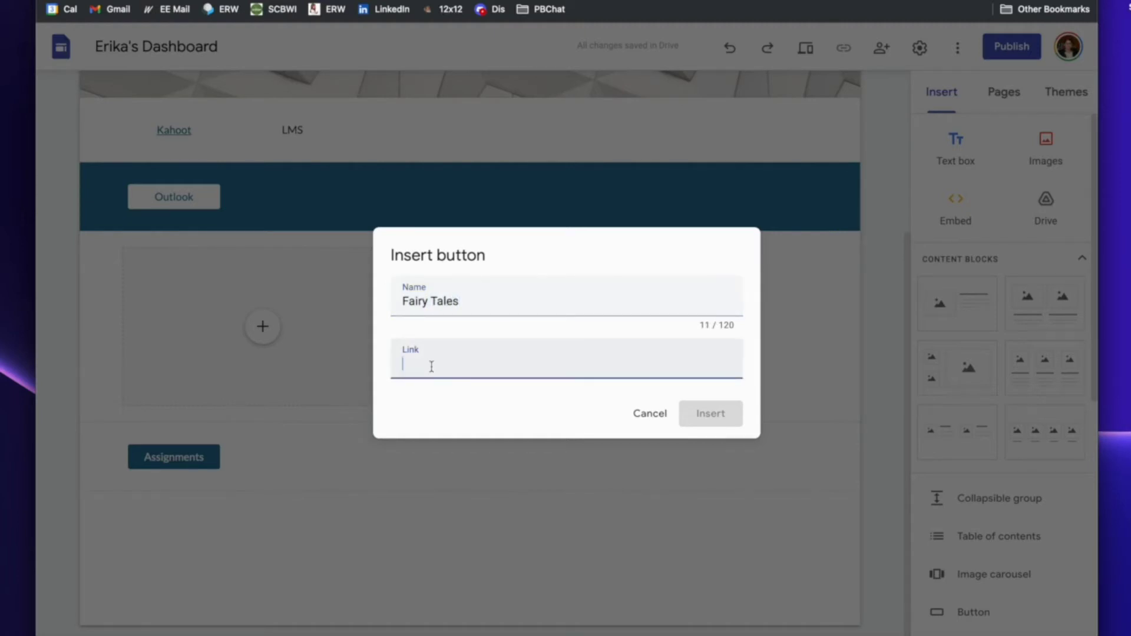
text(www.everee)
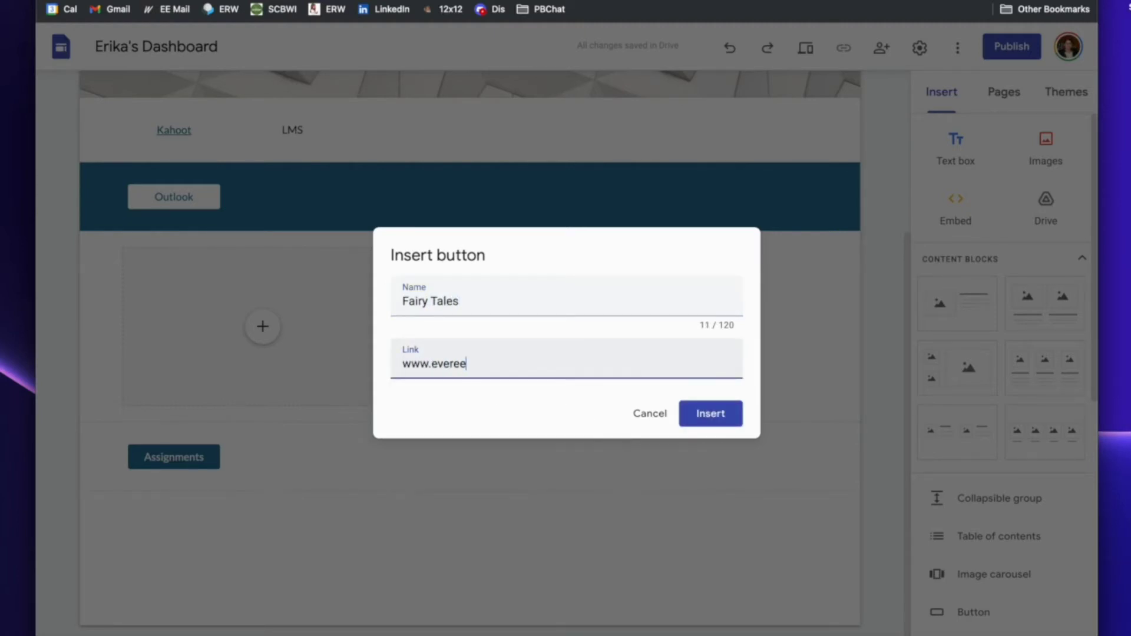
text(ducating.com)
click(724, 418)
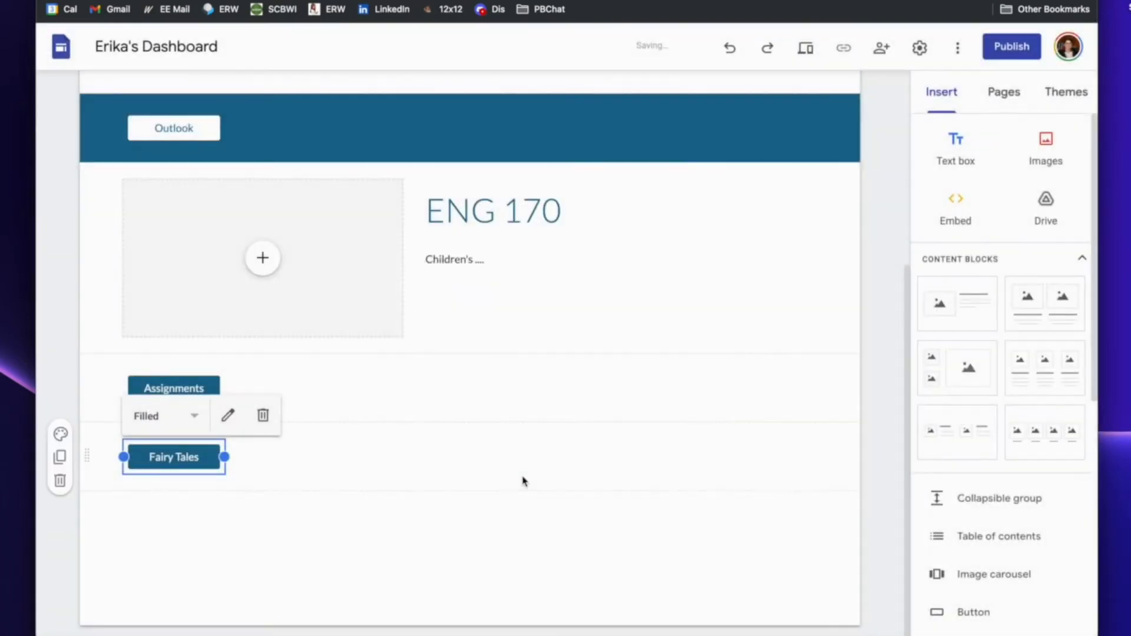
click(351, 465)
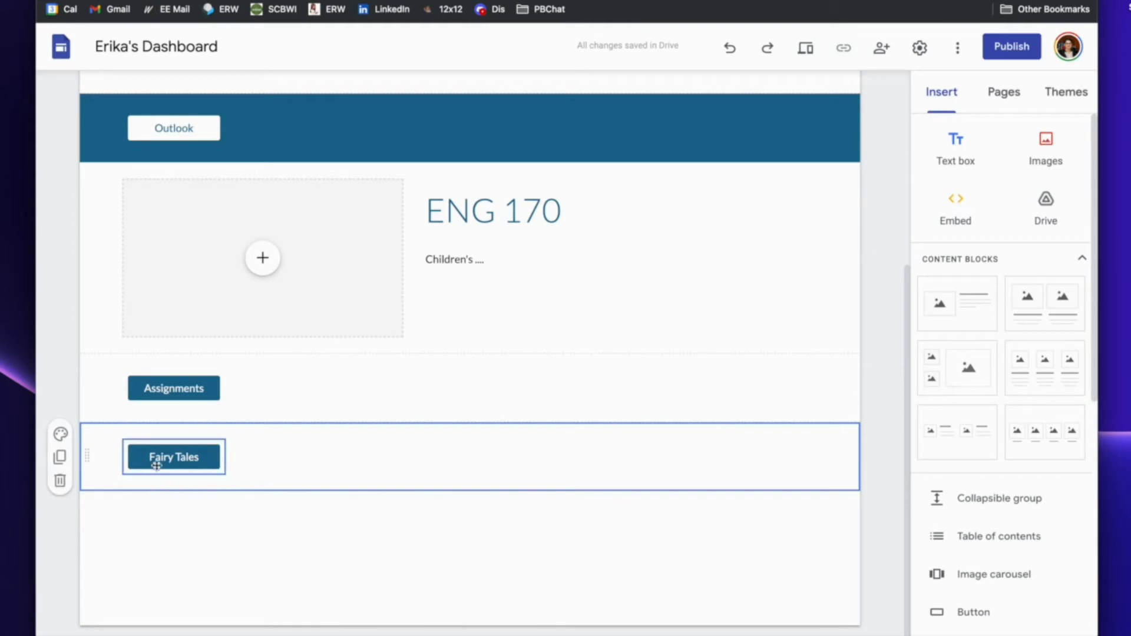
Move the "Fairy Tales" button into the same row beside the "Assignments" button.
drag(159, 454, 278, 382)
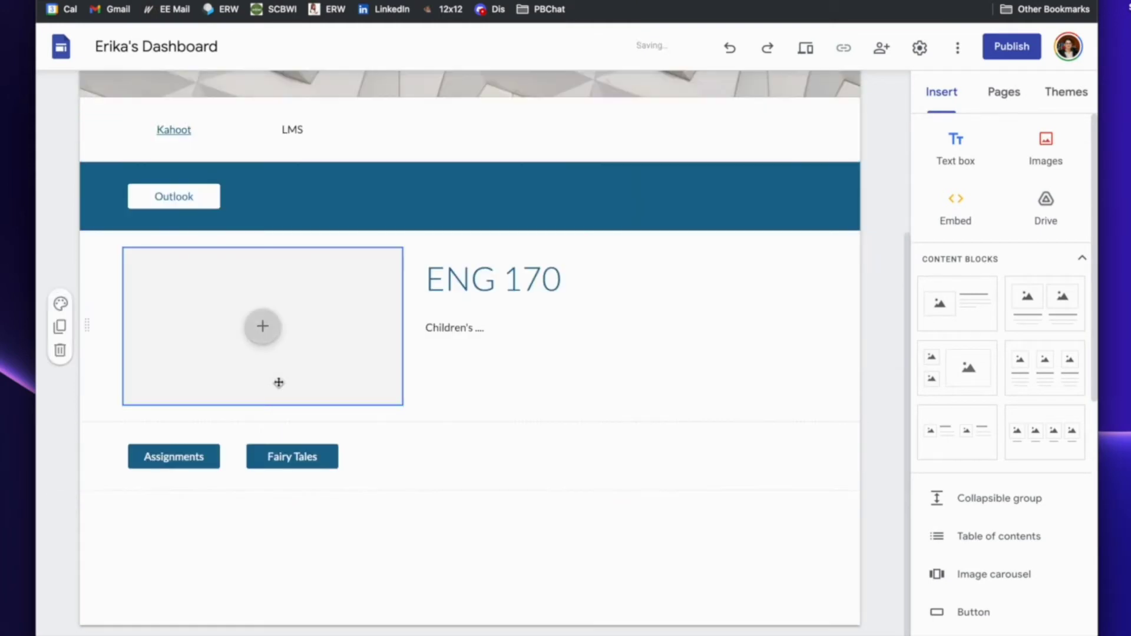
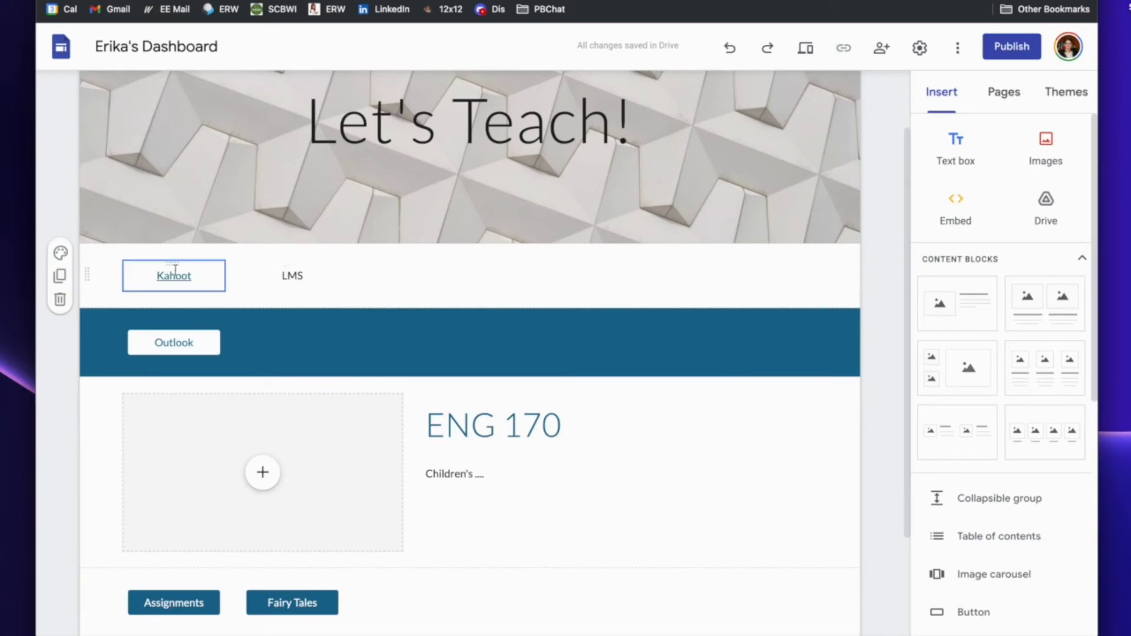
Insert a text box reading "ISU" above the Outlook section, with the Heading style and centre alignment.
click(954, 144)
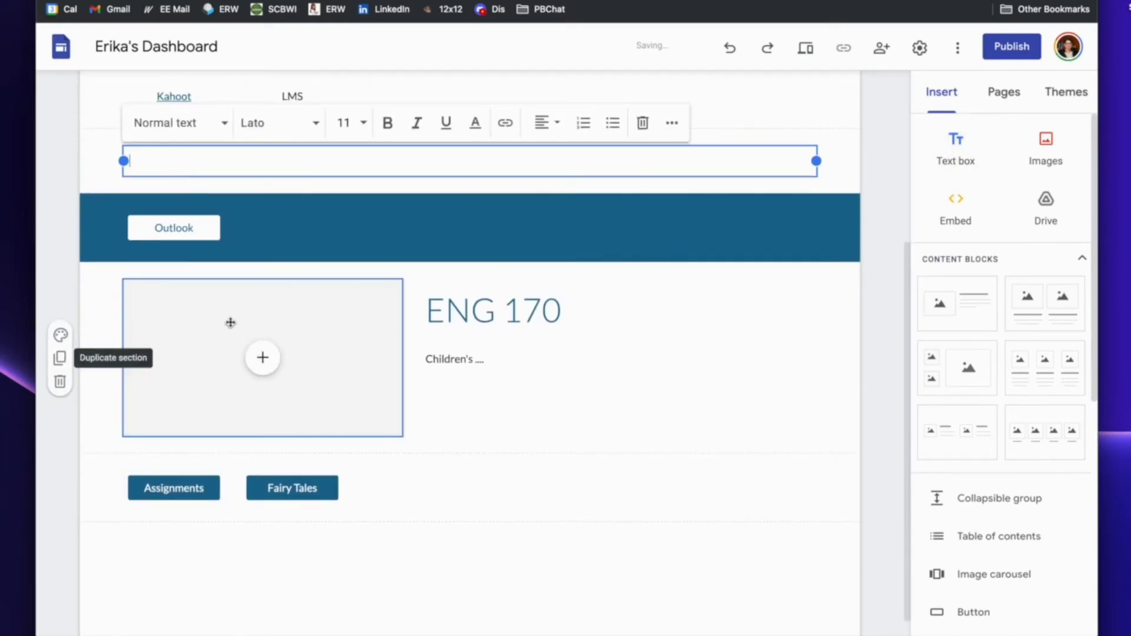
scroll(242, 323, up, 2)
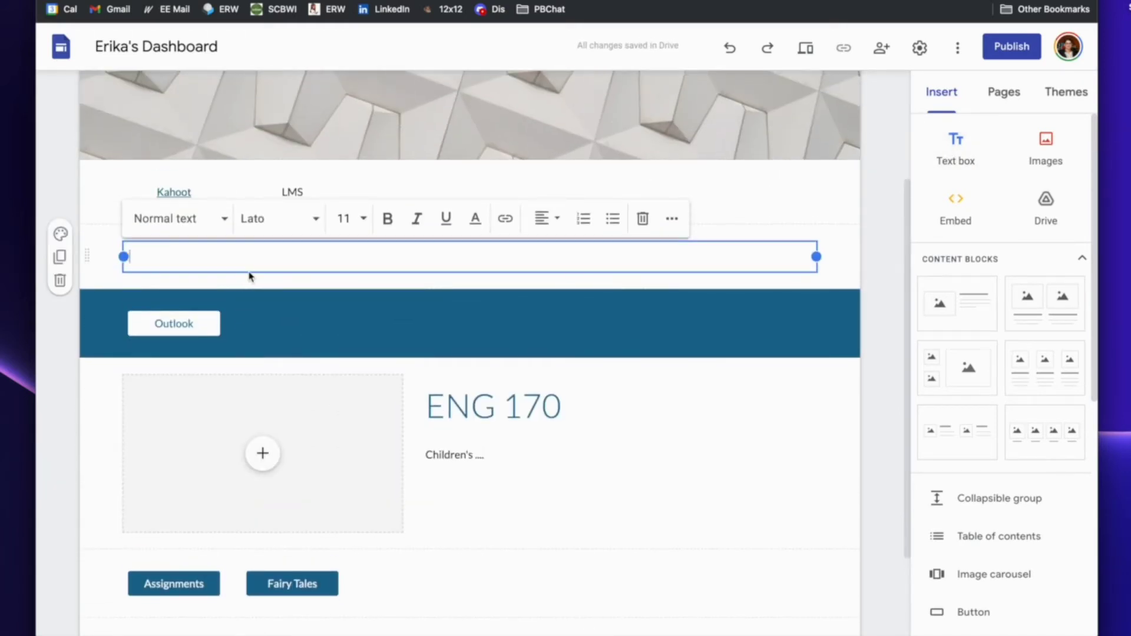
text(ISU)
click(200, 229)
click(165, 293)
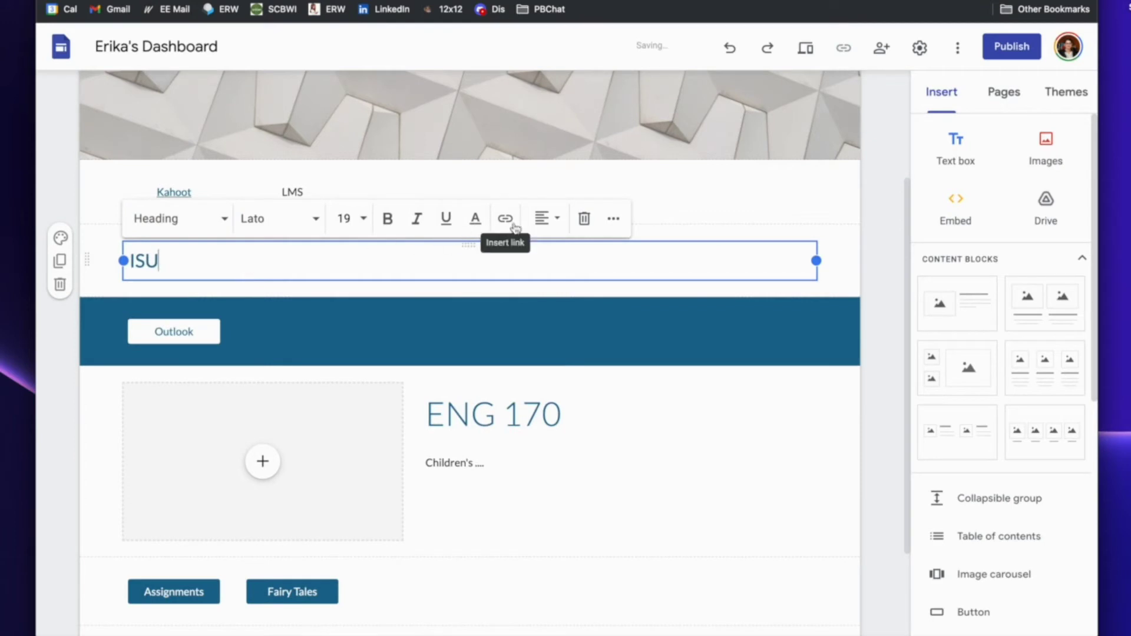
click(546, 218)
click(540, 260)
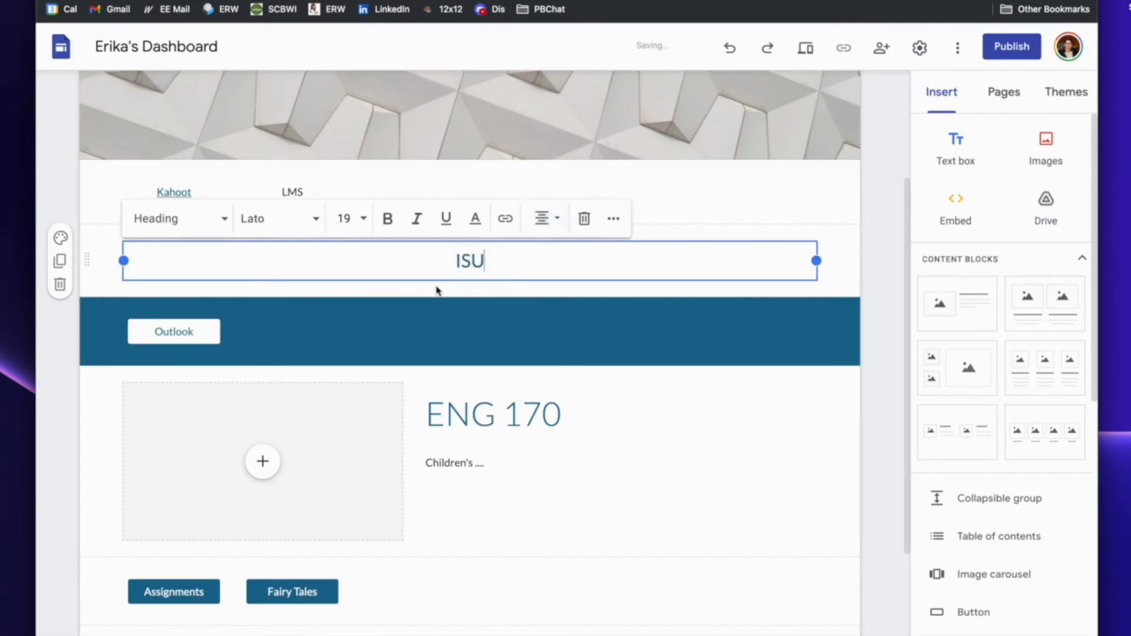
Make the "ISU" heading bold and move its section above the Kahoot and LMS row.
double_click(466, 260)
click(385, 218)
click(522, 295)
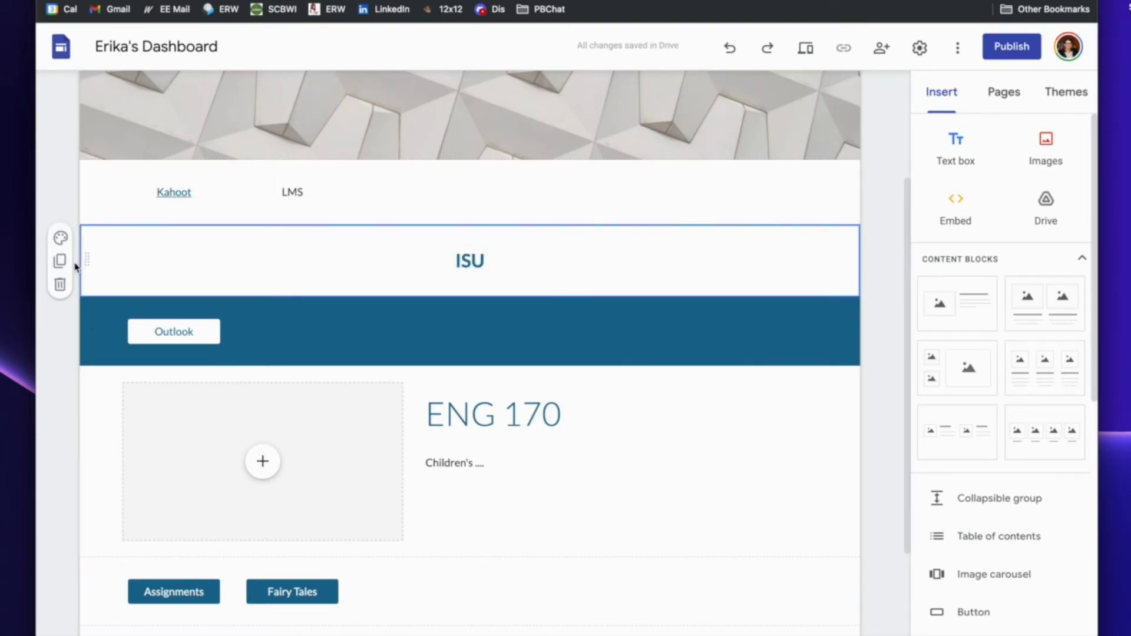
drag(85, 259, 88, 171)
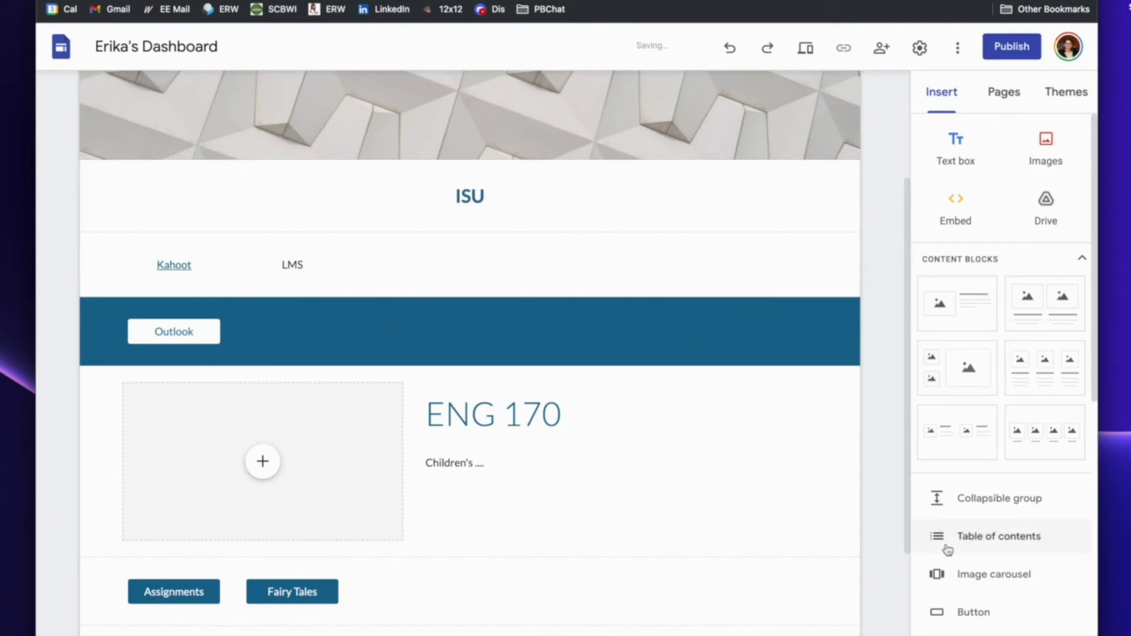
Add a bold, centred heading "STU" and move its section between the Kahoot and LMS row and the Outlook section.
click(955, 150)
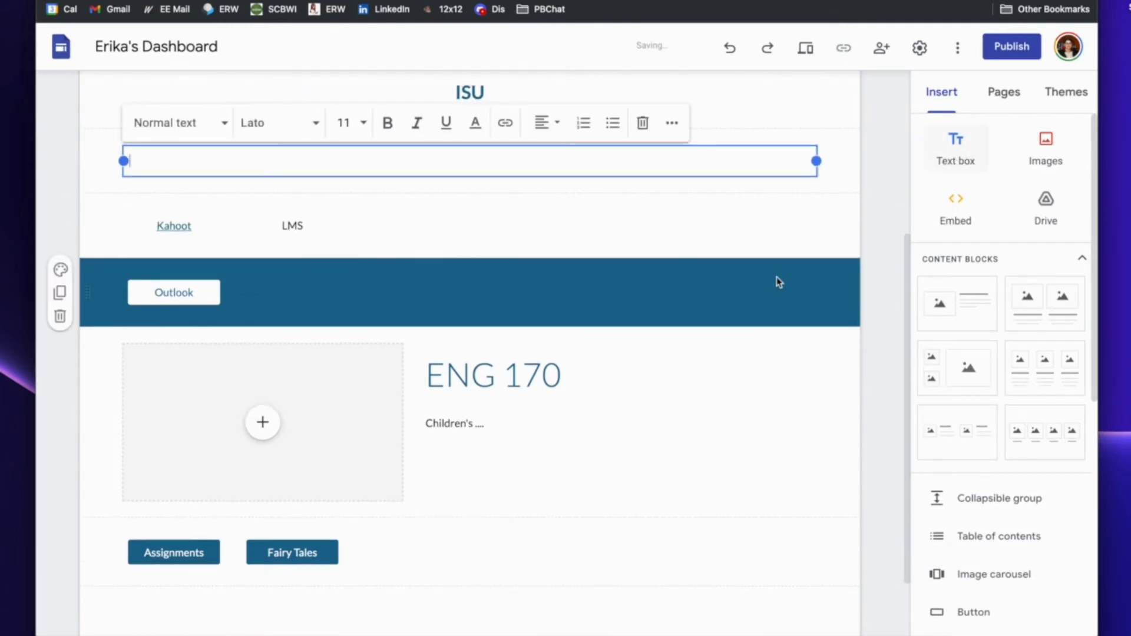
text(STU)
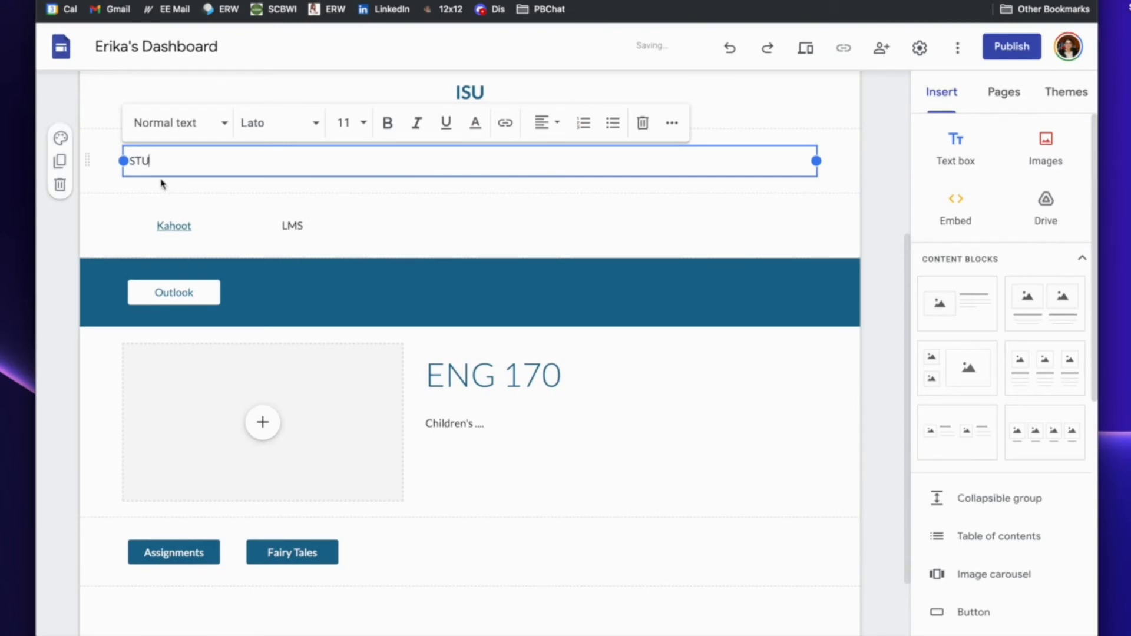
double_click(141, 160)
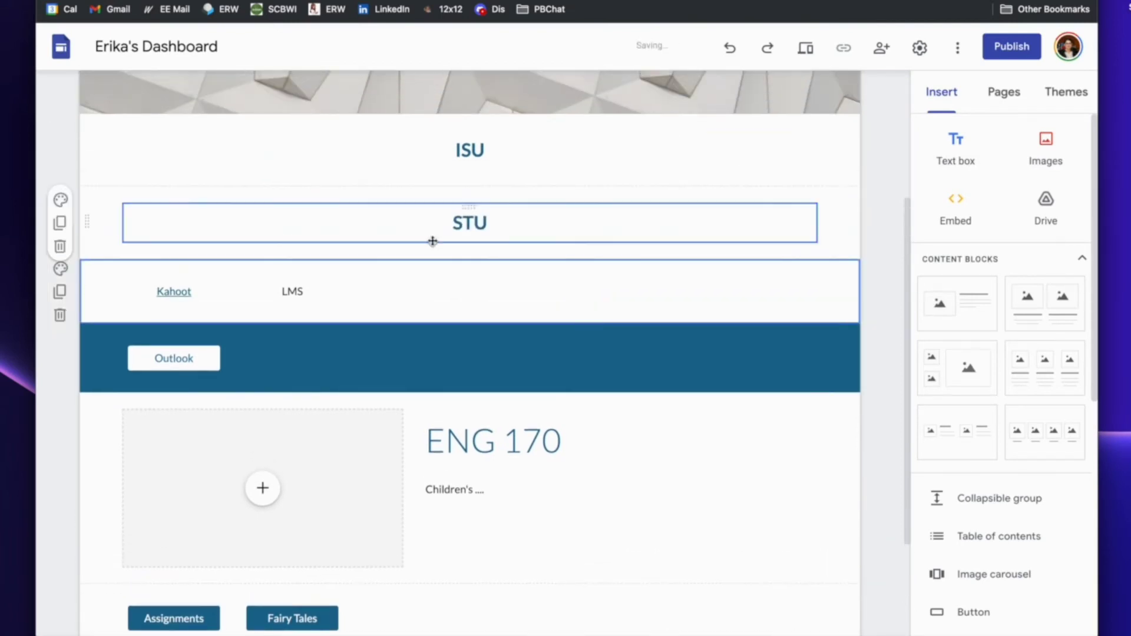
drag(88, 222, 91, 328)
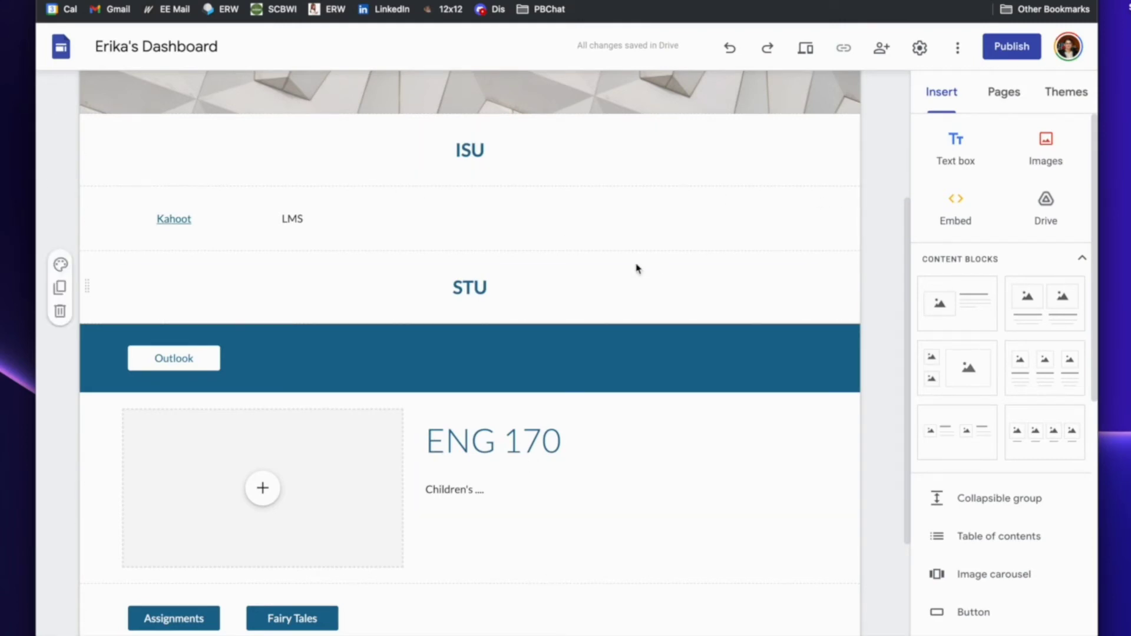
Review the whole page layout from the banner to the course section's link buttons.
scroll(636, 267, down, 2)
scroll(512, 353, down, 1)
scroll(547, 381, down, 2)
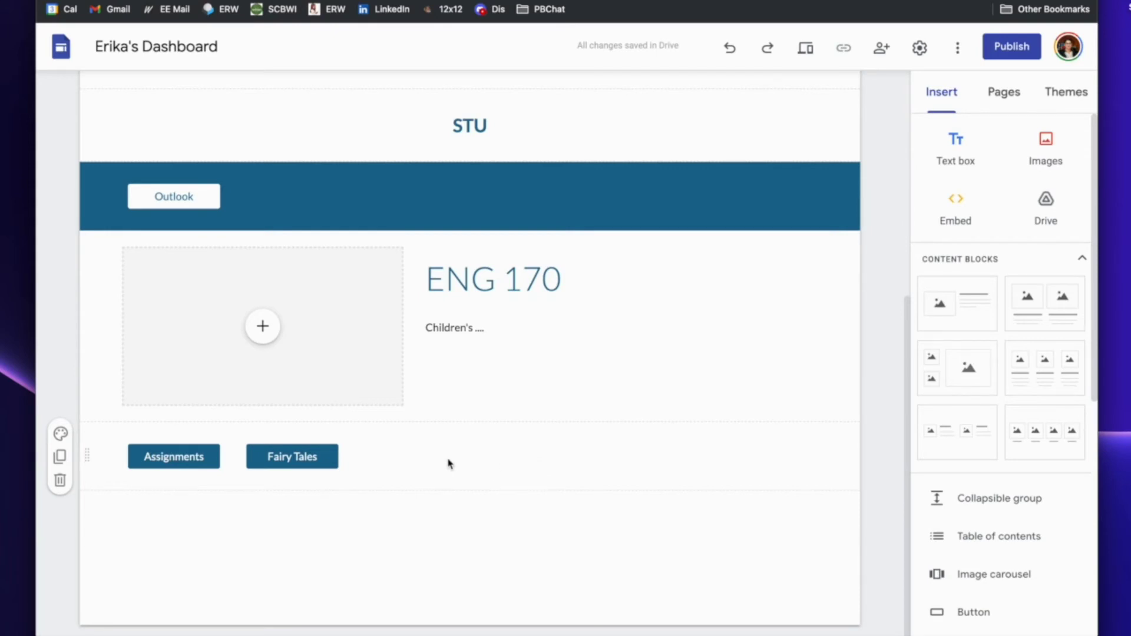
scroll(450, 464, up, 6)
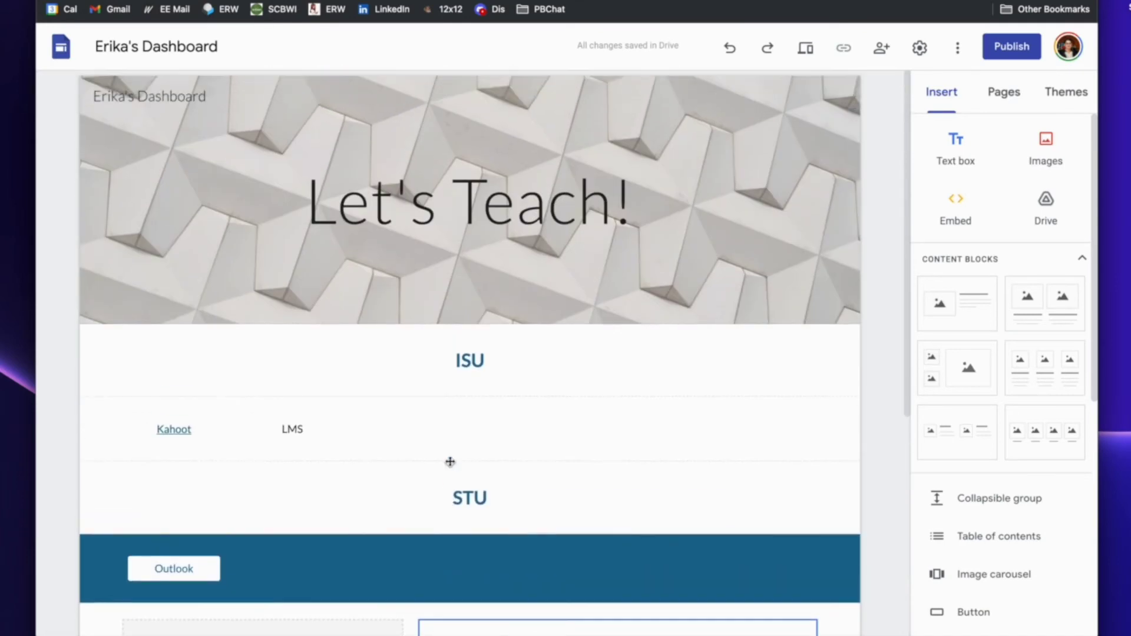
scroll(450, 462, down, 3)
scroll(450, 460, down, 4)
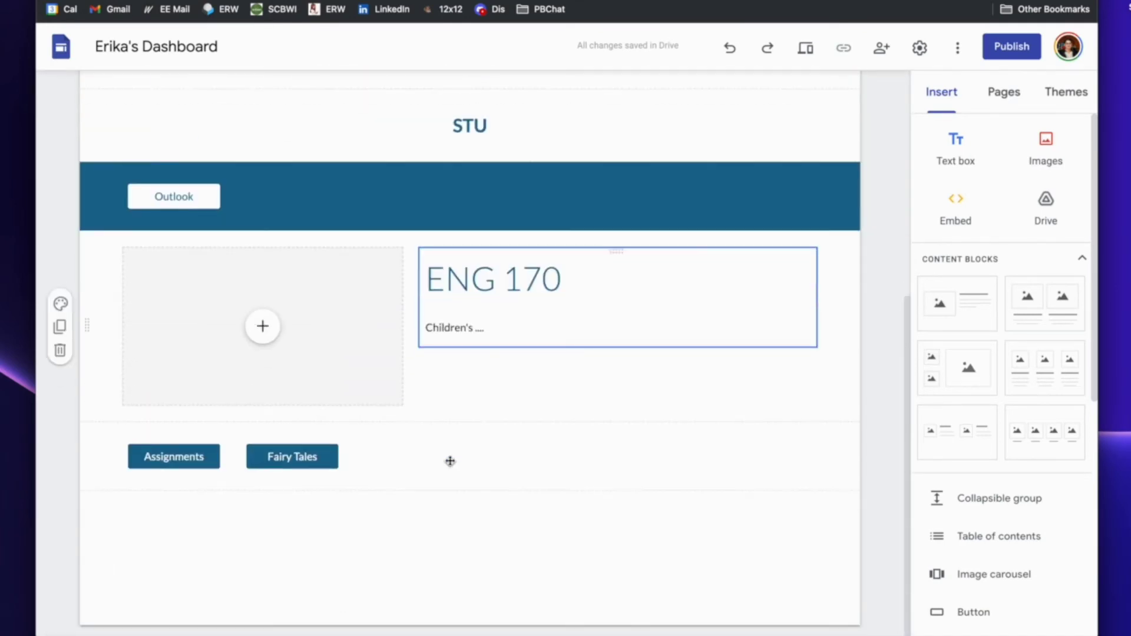
scroll(454, 461, up, 6)
scroll(450, 464, up, 1)
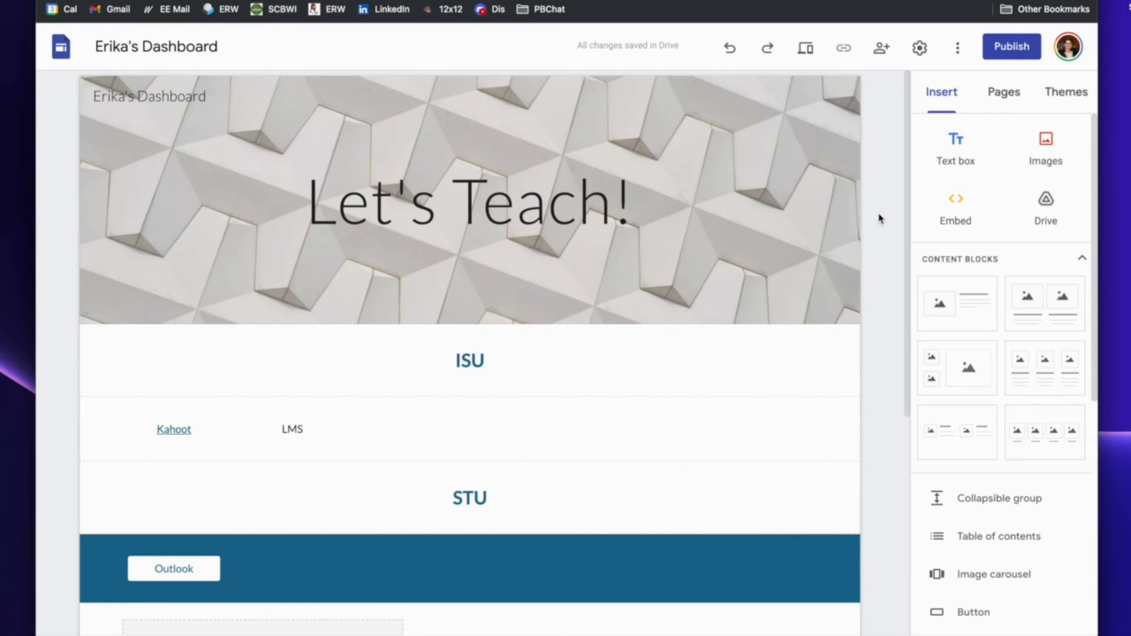
mouse_move(800, 303)
scroll(732, 290, down, 5)
scroll(732, 290, up, 5)
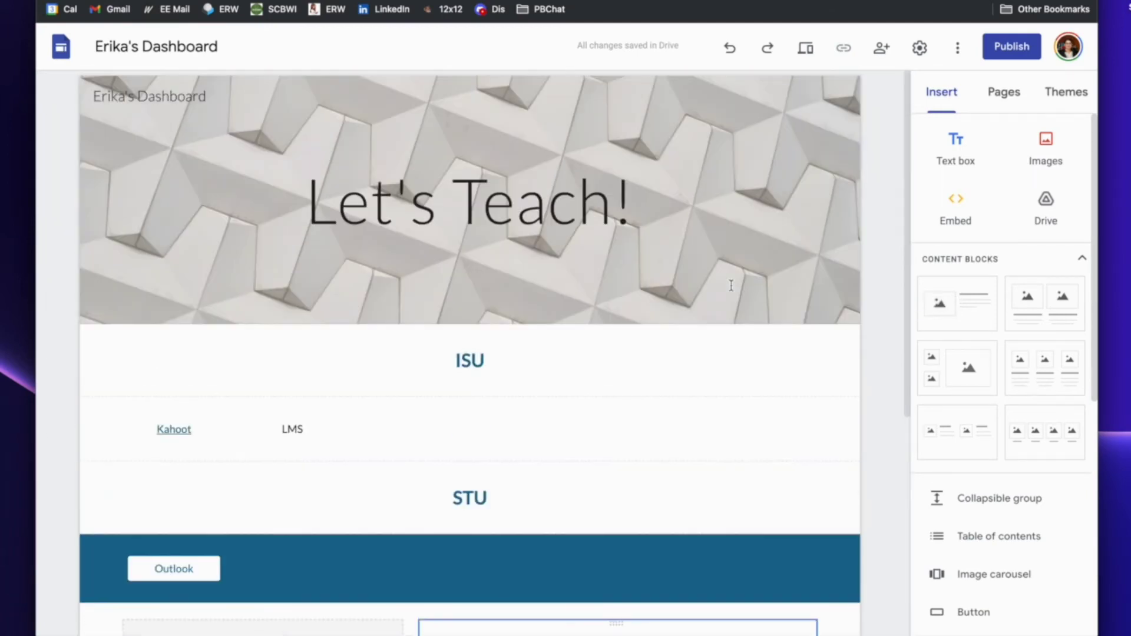
mouse_move(733, 290)
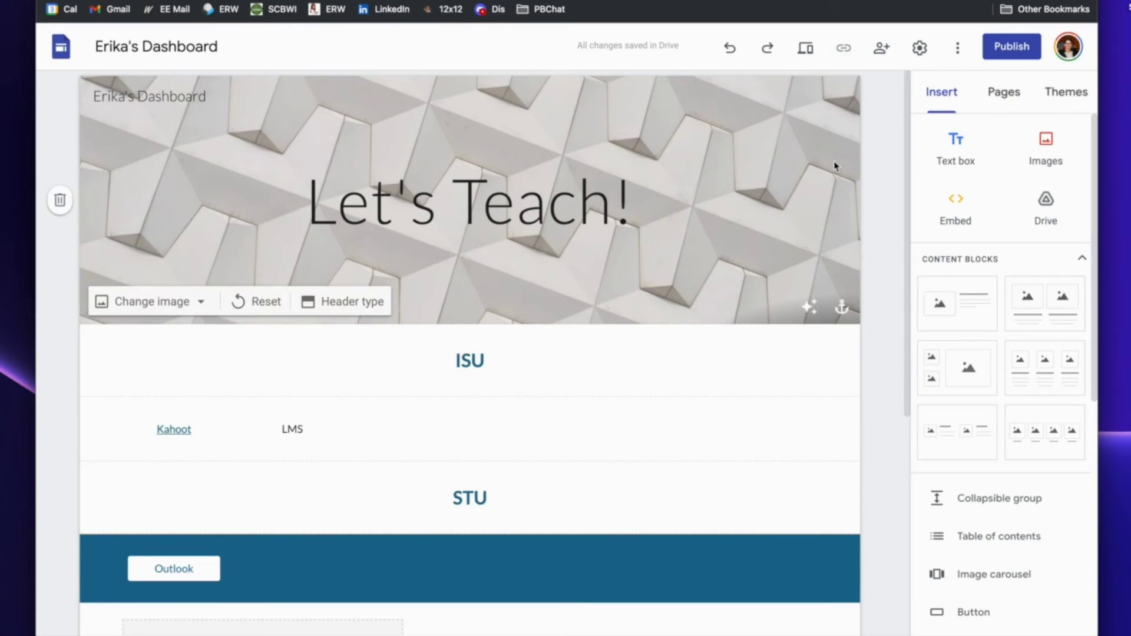
Create a new site page named "Archive".
click(1001, 96)
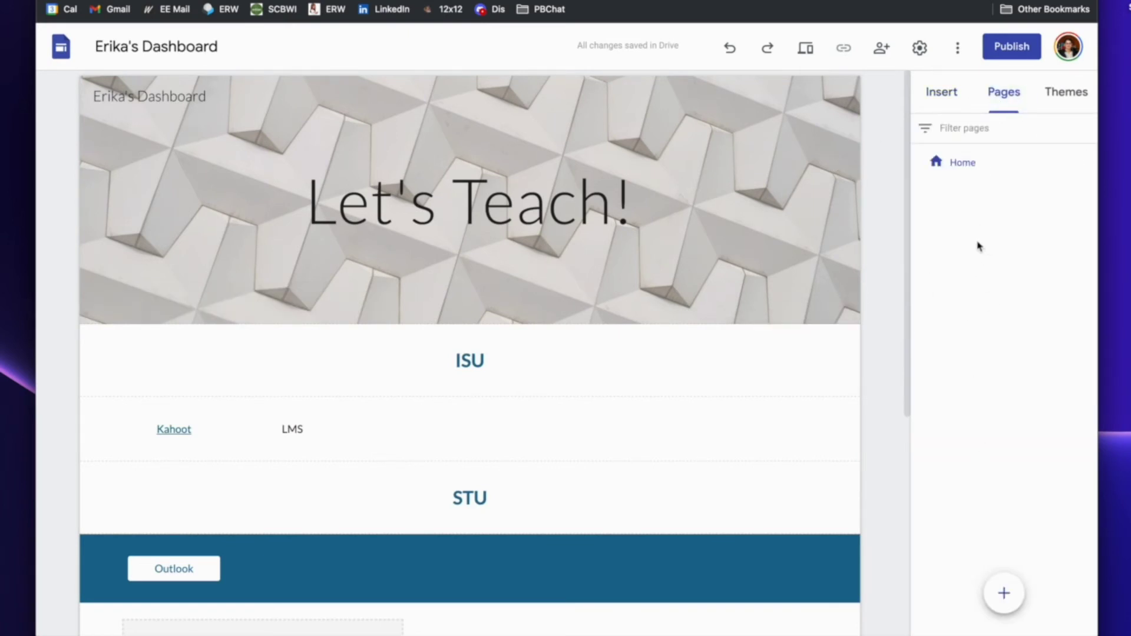
mouse_move(1007, 169)
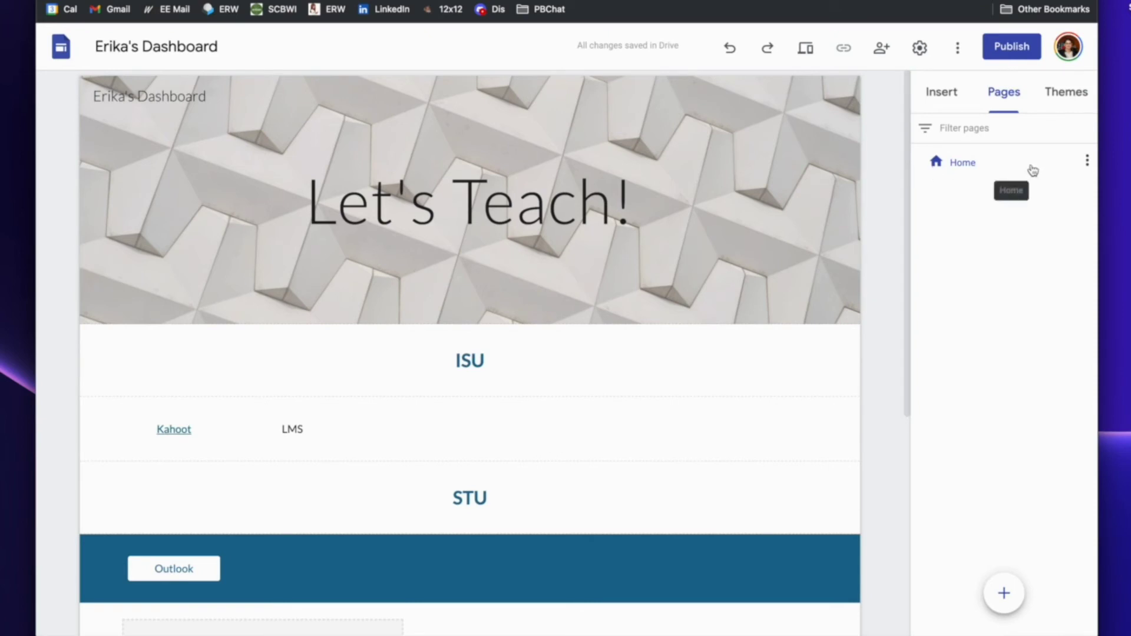
mouse_move(1004, 595)
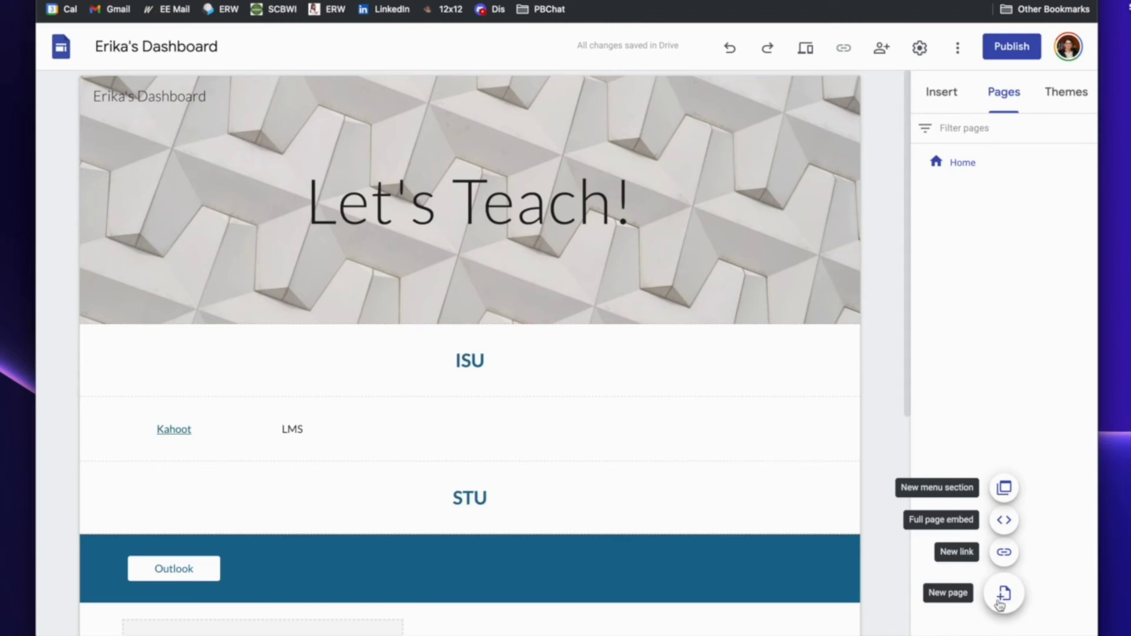
click(1004, 595)
text(Archive)
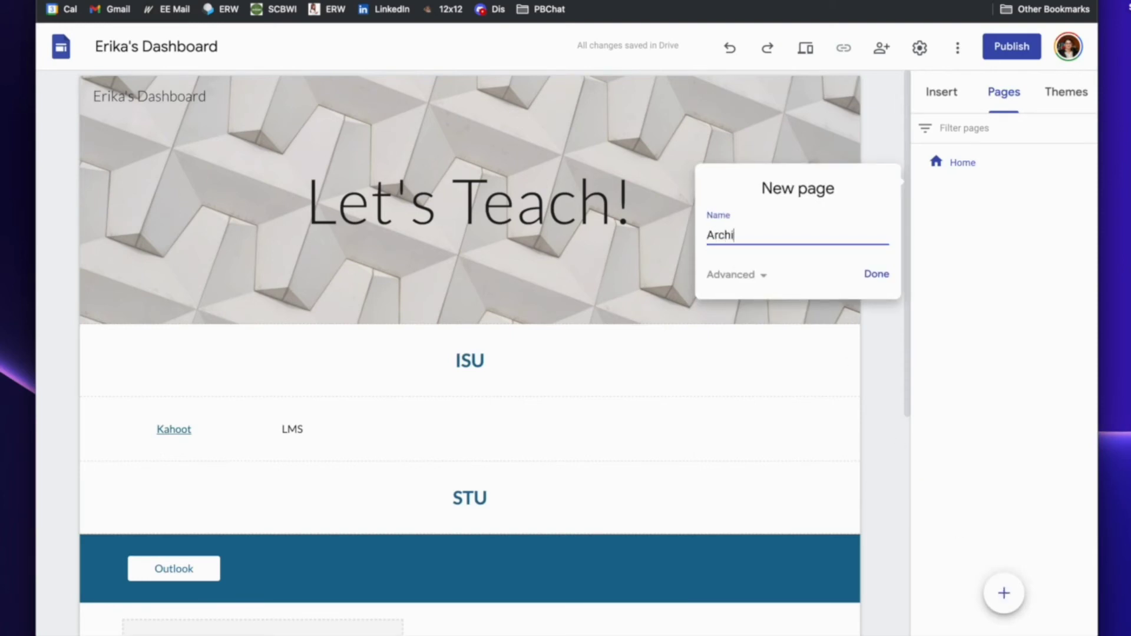
click(877, 275)
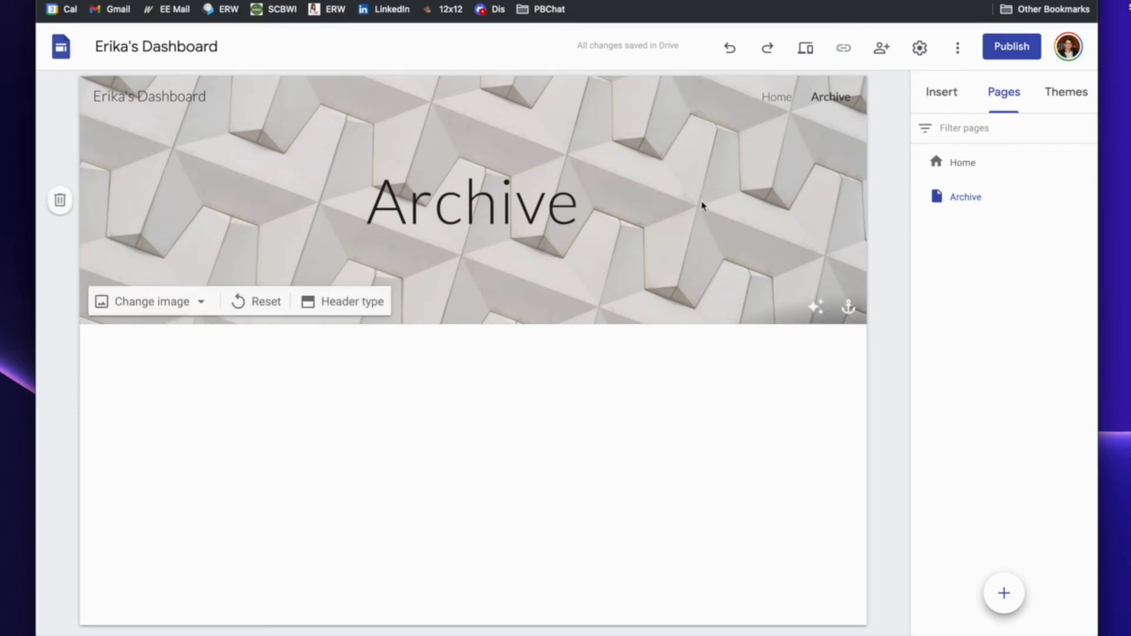
Check the site navigation by switching between the Home and Archive pages, ending on Home.
click(944, 93)
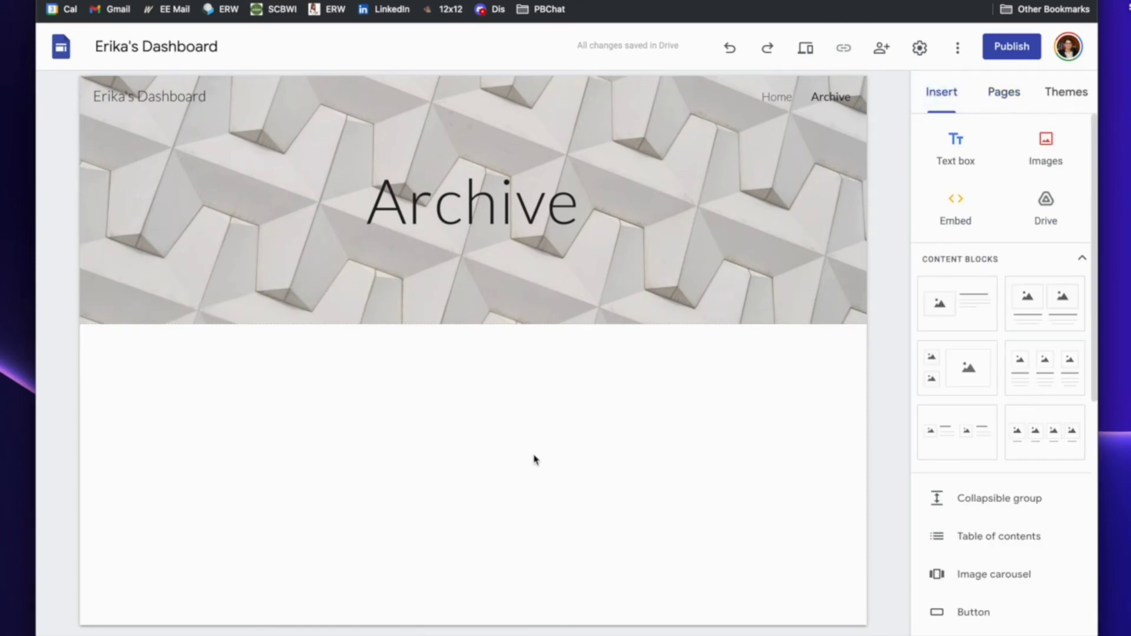
click(773, 101)
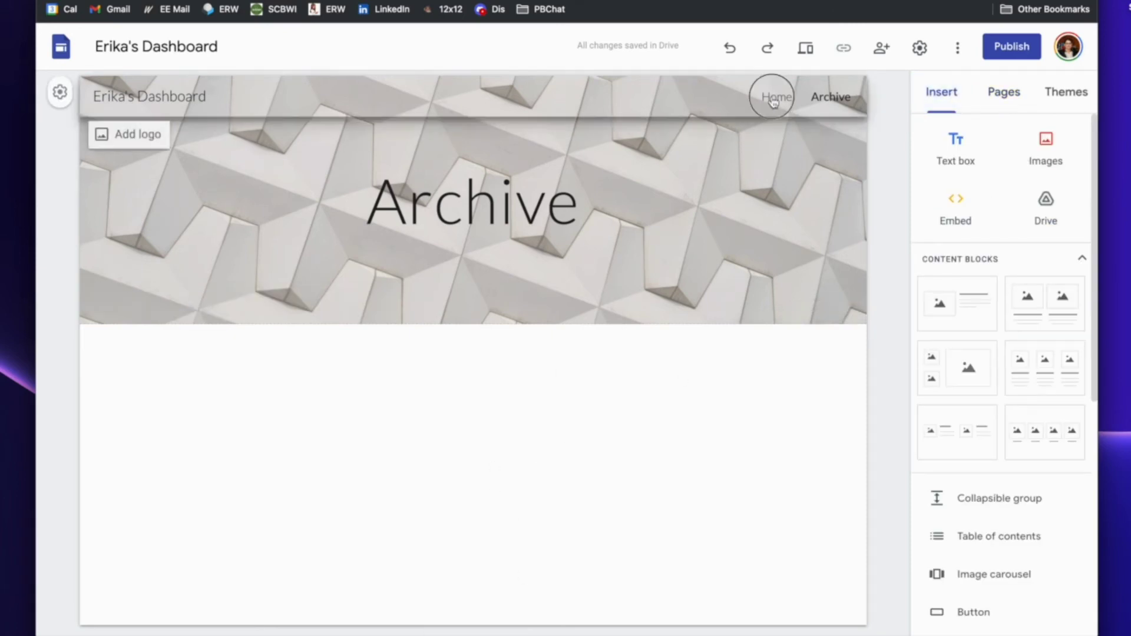
click(829, 101)
click(770, 101)
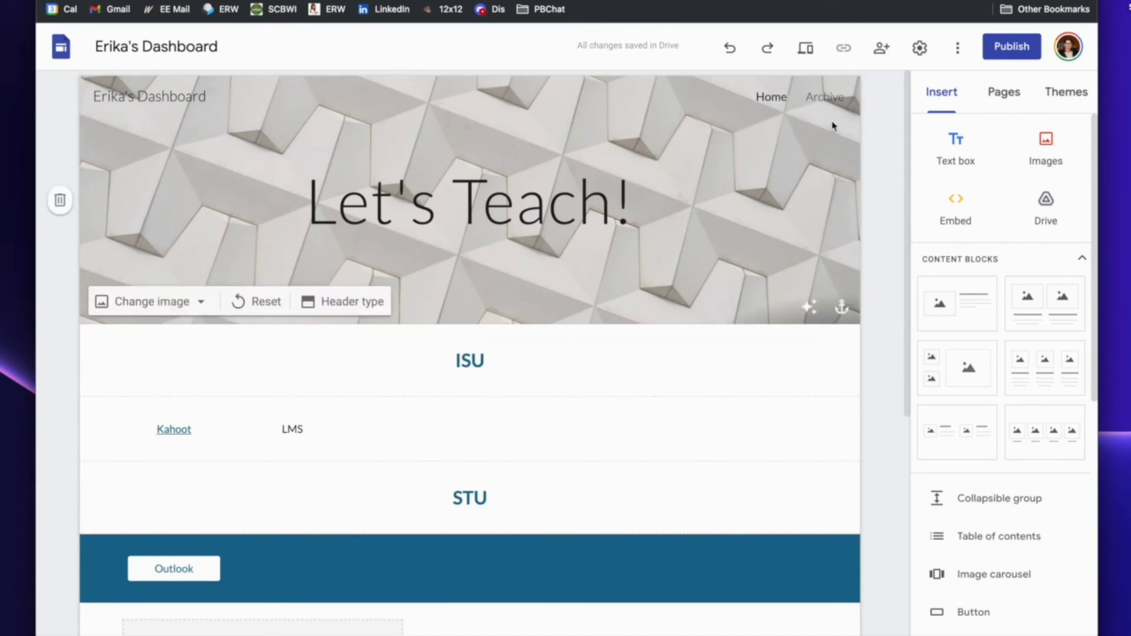
Rename the Home page to "Command Center" and open the Archive page.
click(1003, 94)
click(1086, 162)
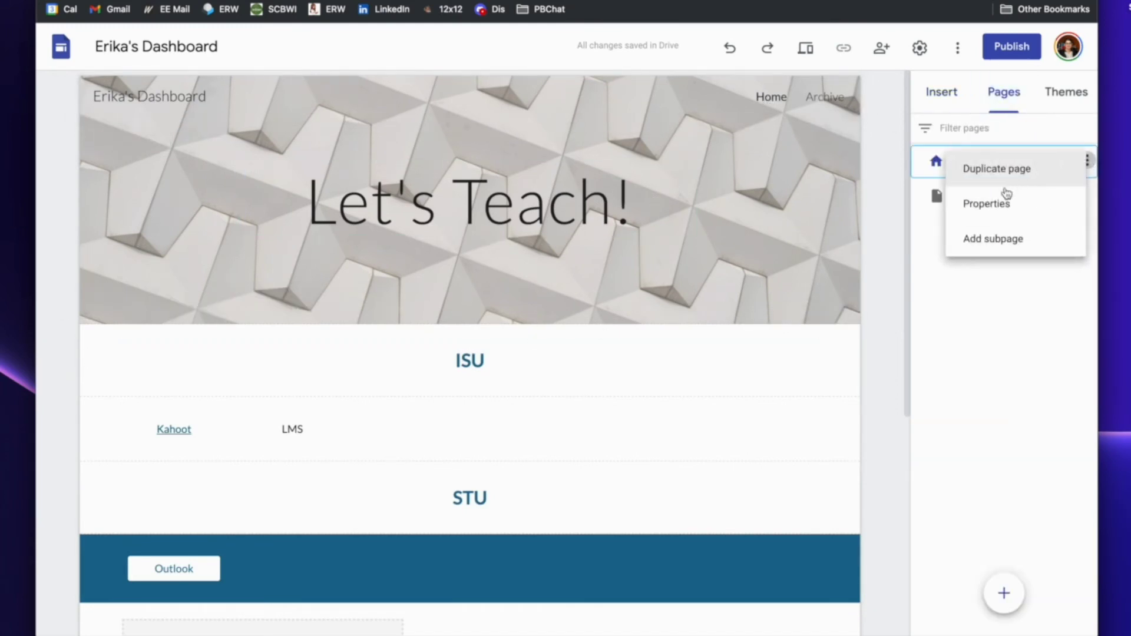
click(994, 215)
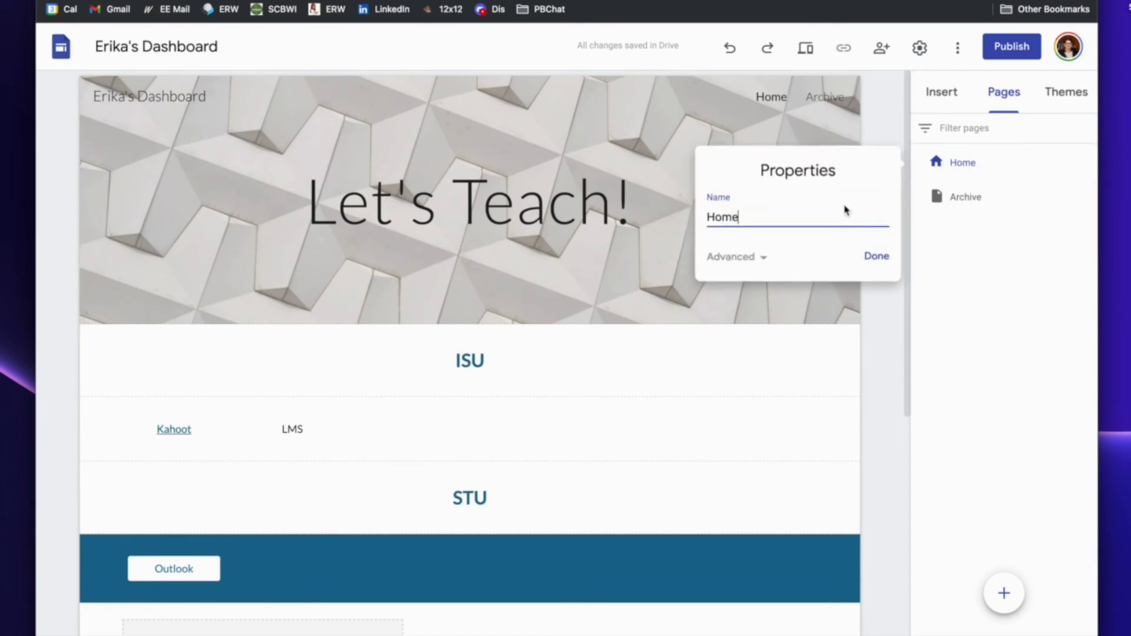
key(BackSpace)
key(BackSpace)
key(BackSpace)
key(BackSpace)
text(D)
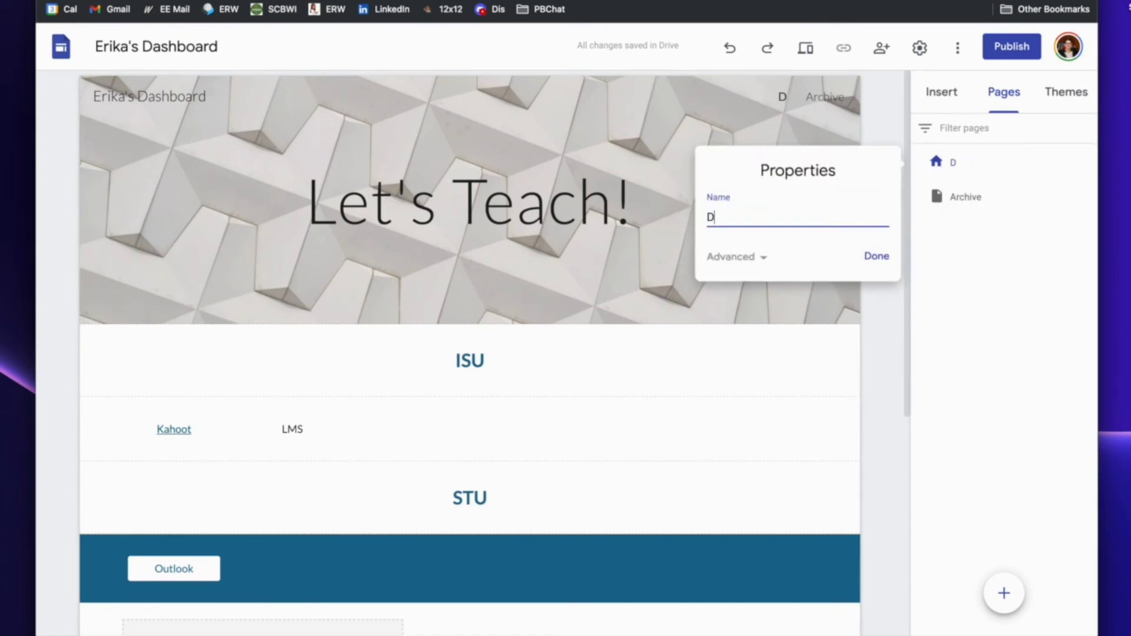
text(ommand )
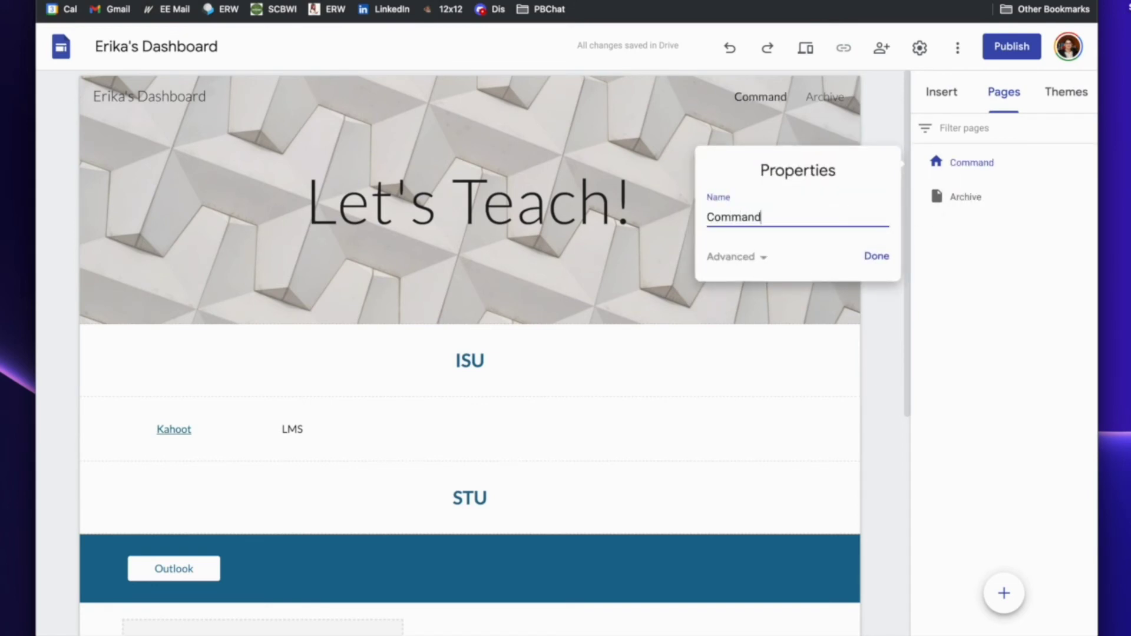
text(Center)
click(883, 262)
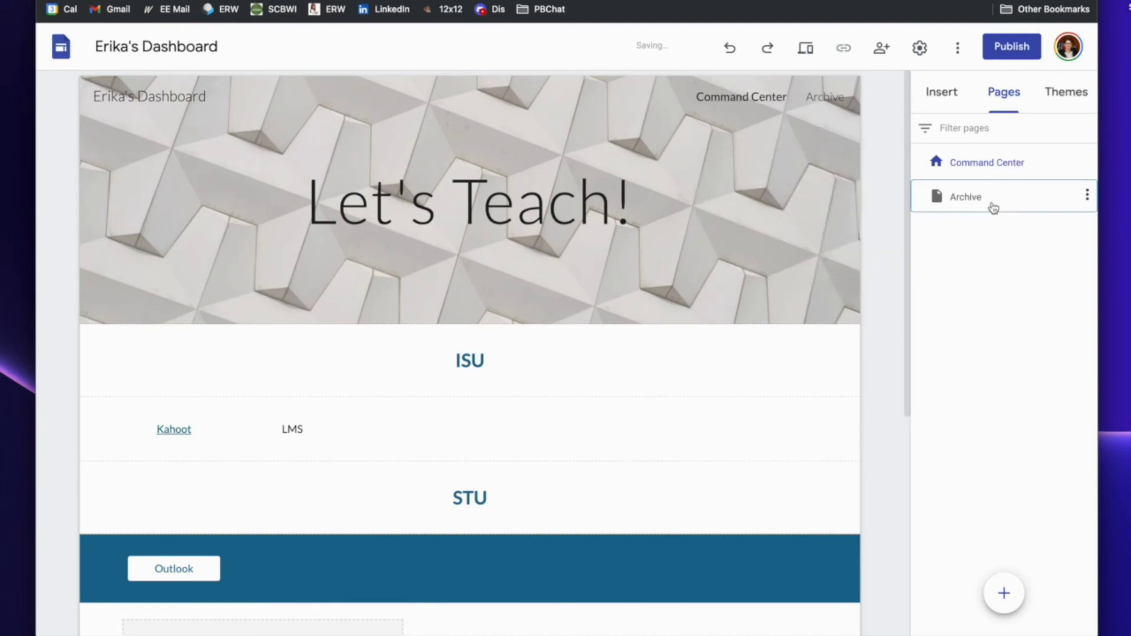
click(989, 203)
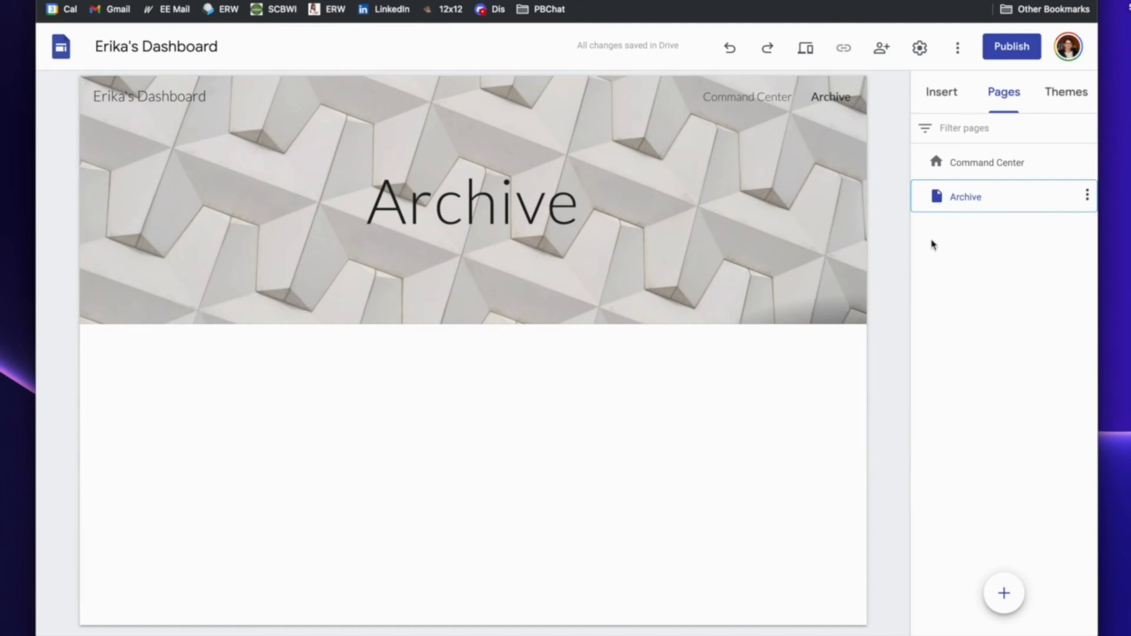
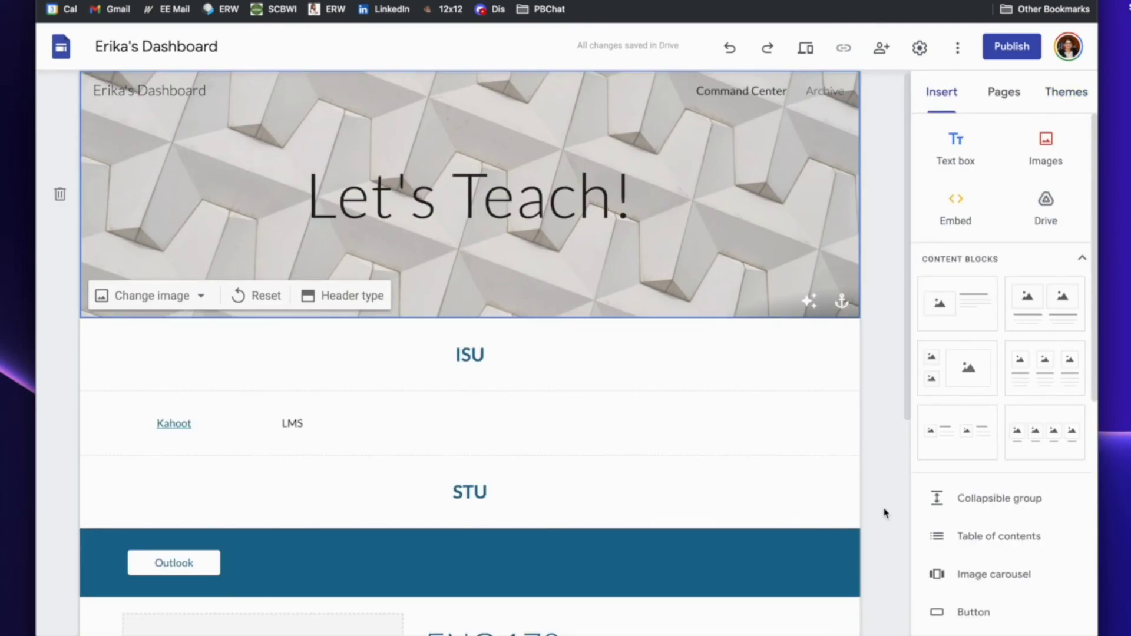
Try a table of contents below the Command Center page's banner and delete it.
click(998, 536)
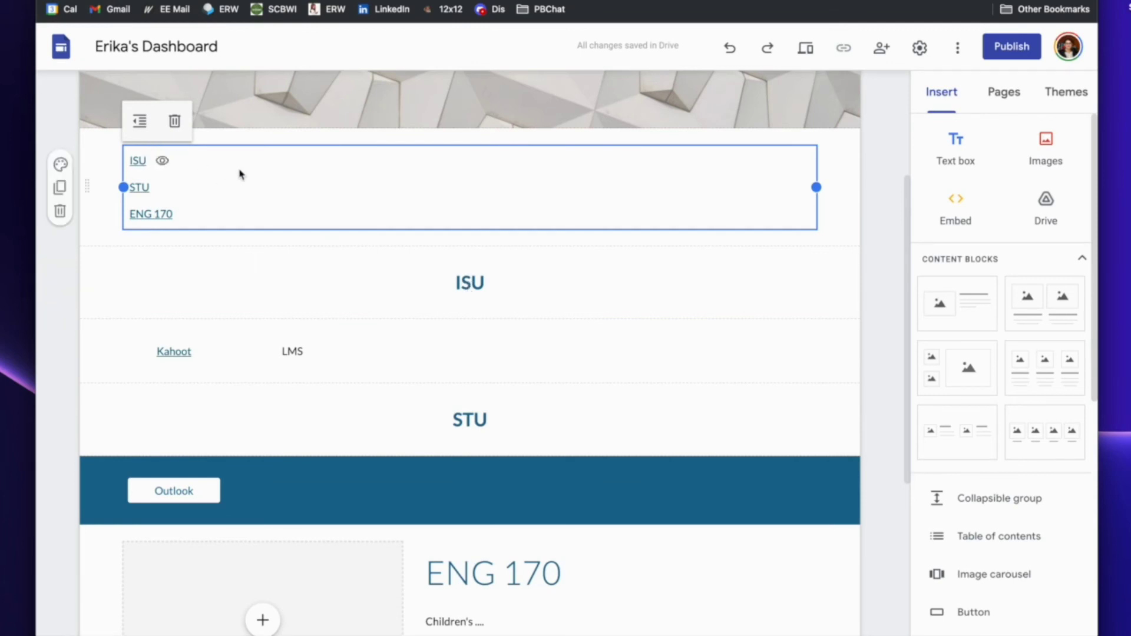
mouse_move(131, 158)
click(174, 121)
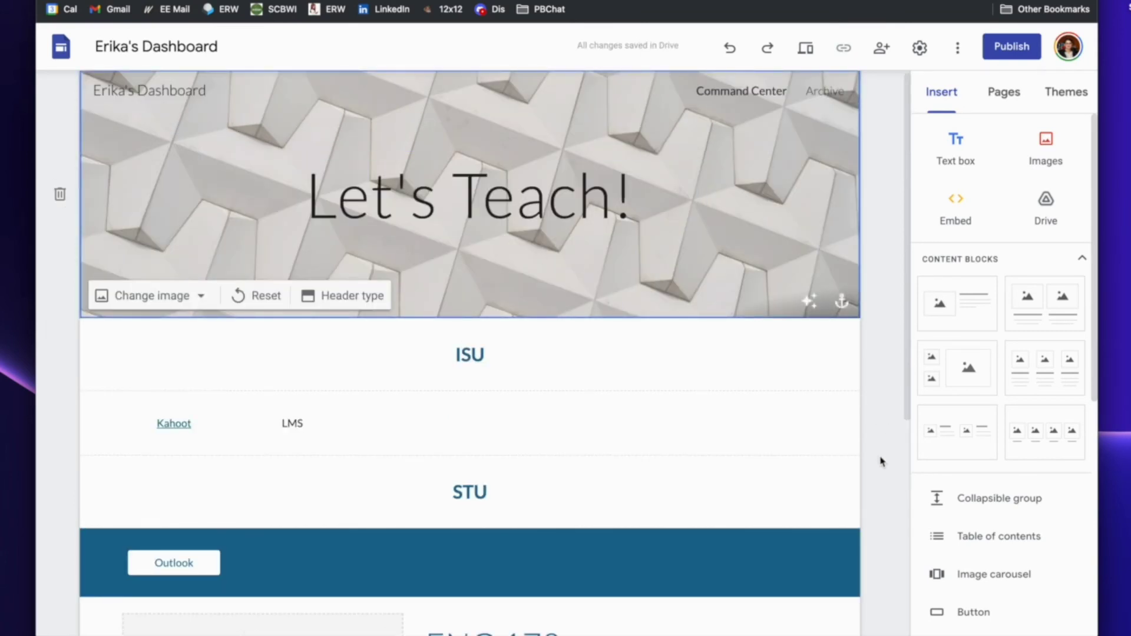
Try a collapsible group below the banner with the heading "ISU" and the body text "Links".
click(998, 498)
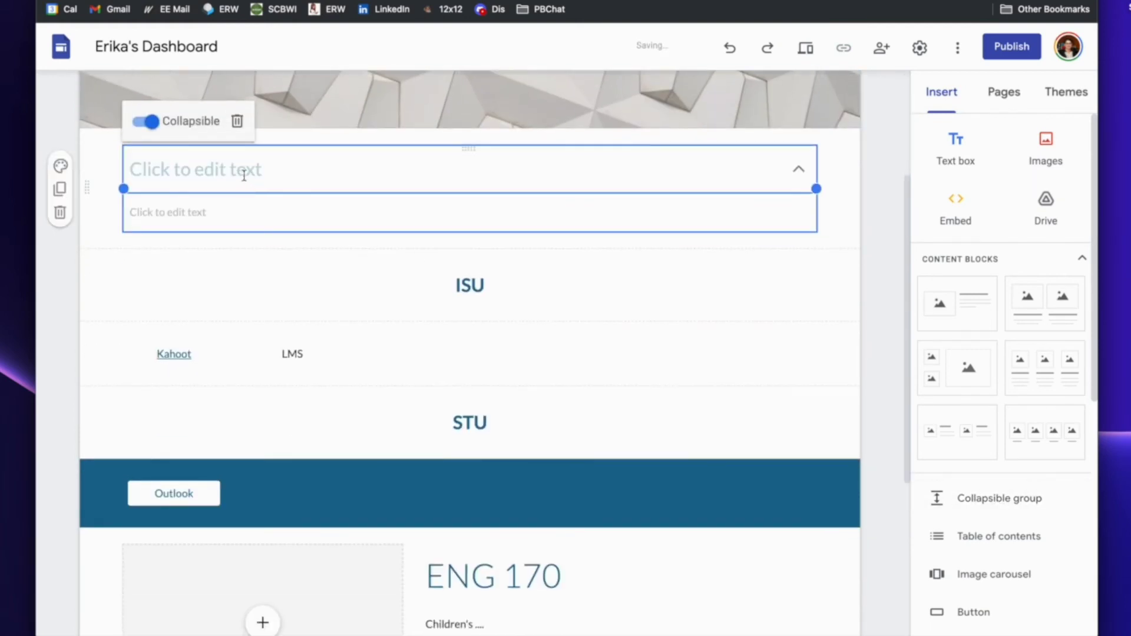
click(243, 173)
text(ISU)
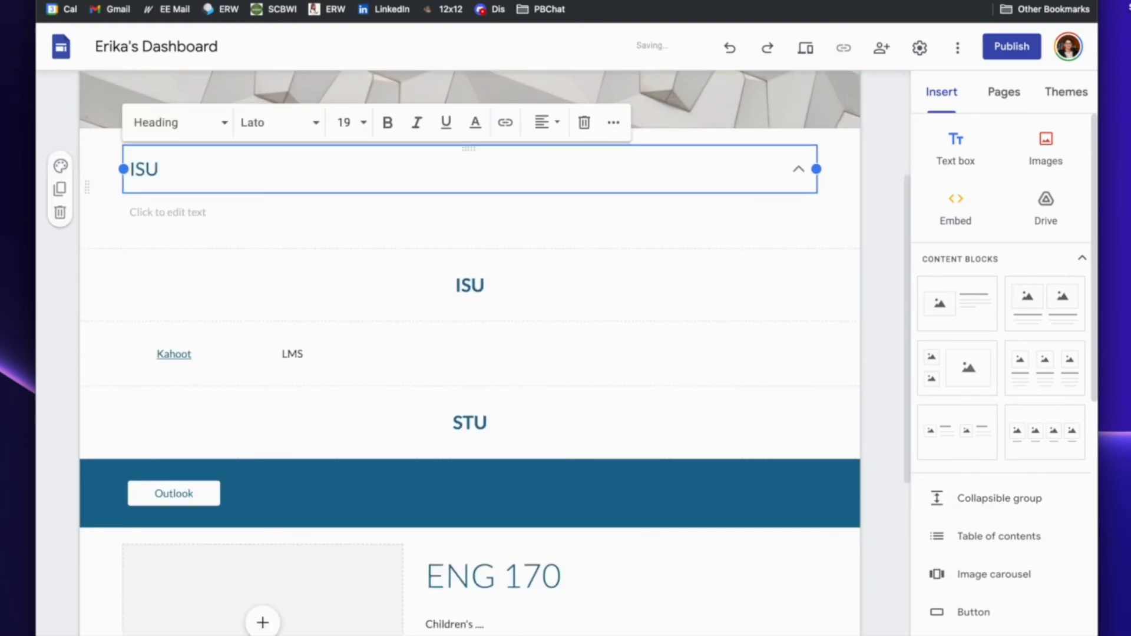
click(353, 209)
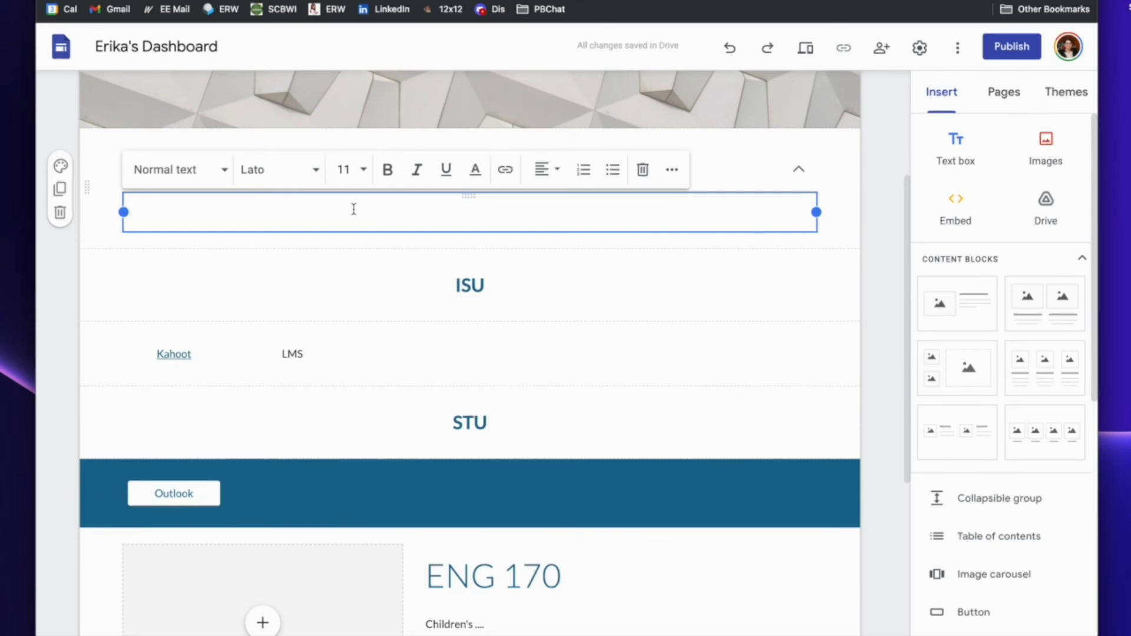
text(LIn)
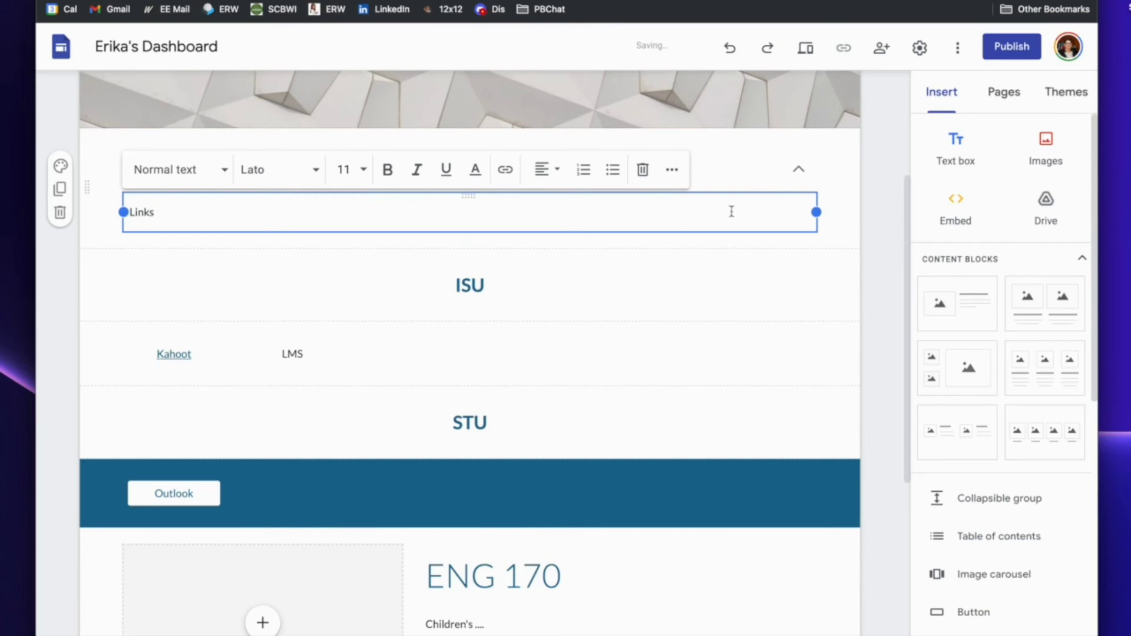
click(882, 209)
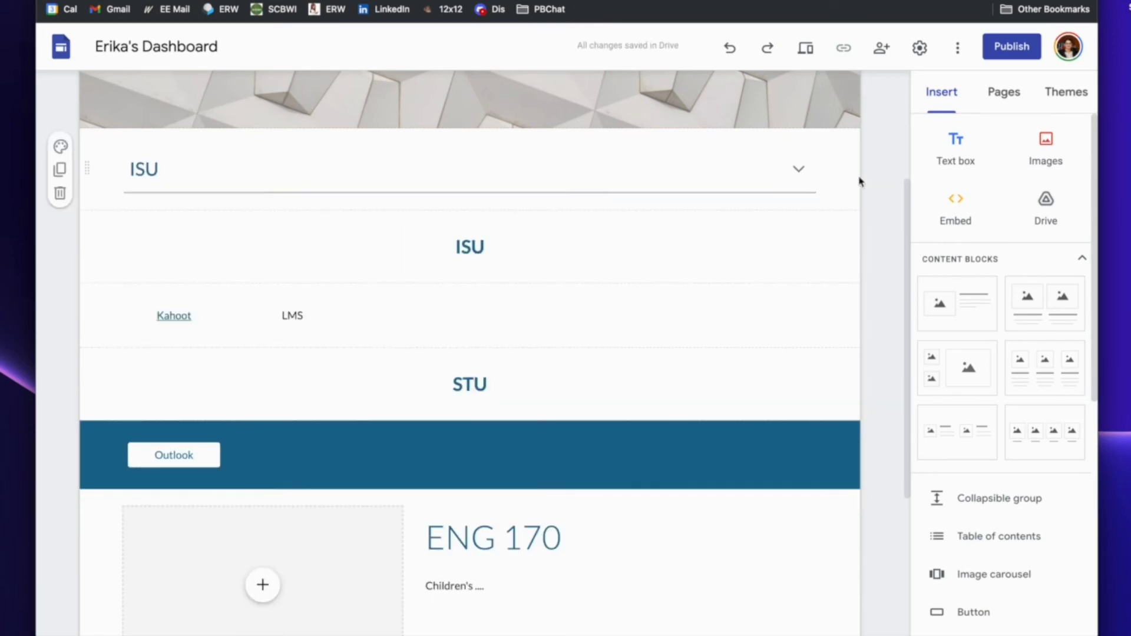
Test the new ISU group's collapsible setting and its expanding and collapsing, and delete the group.
click(798, 170)
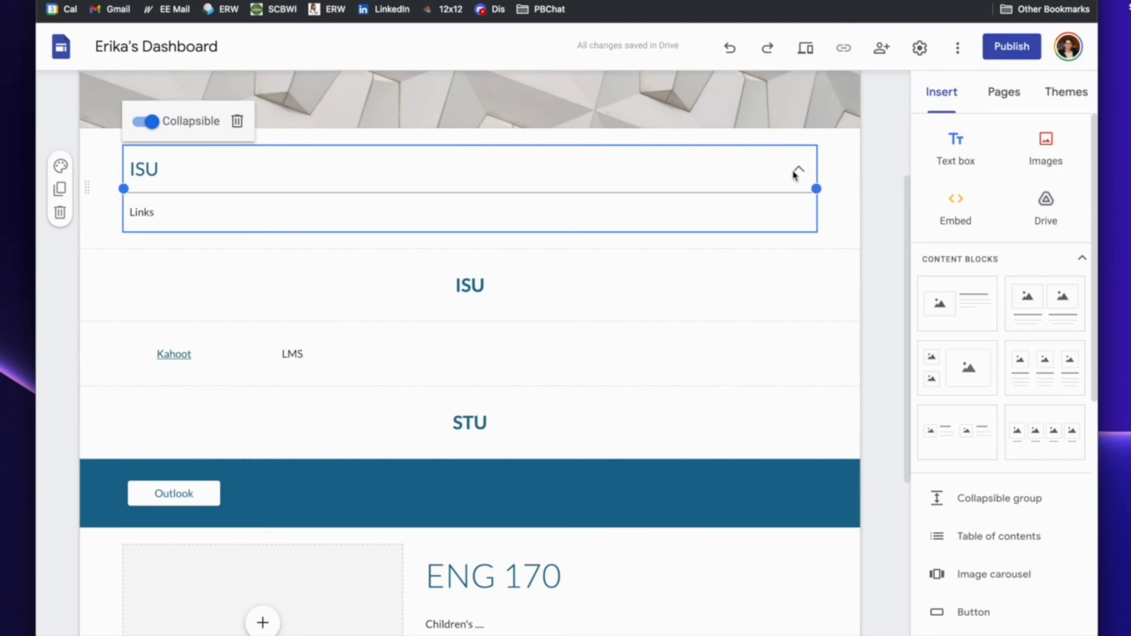
click(150, 124)
click(145, 123)
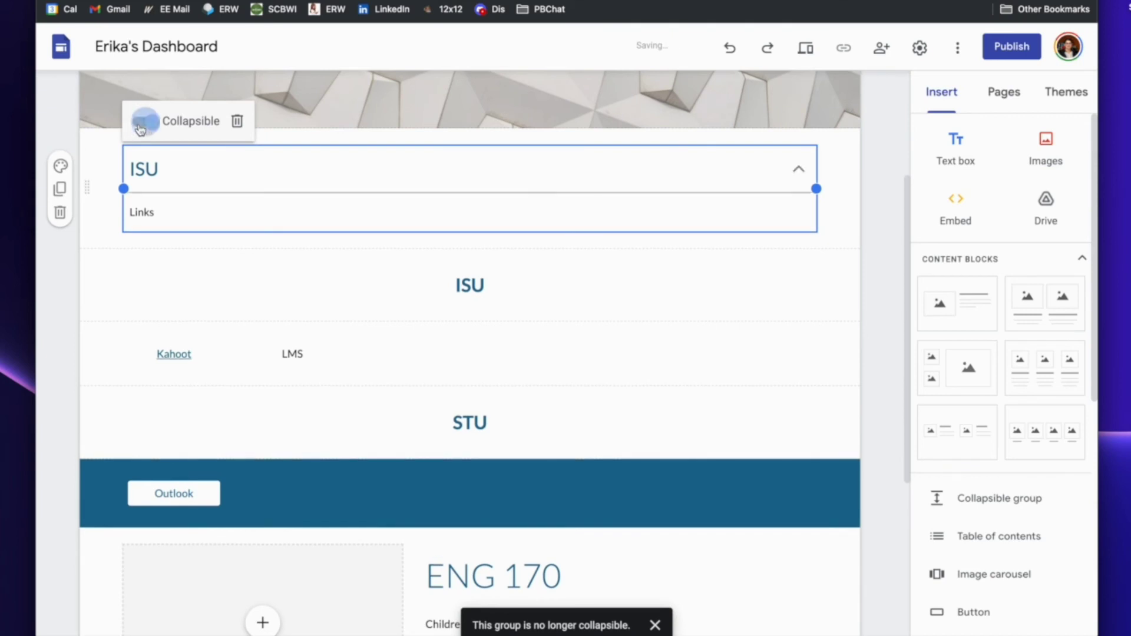
click(755, 218)
click(801, 176)
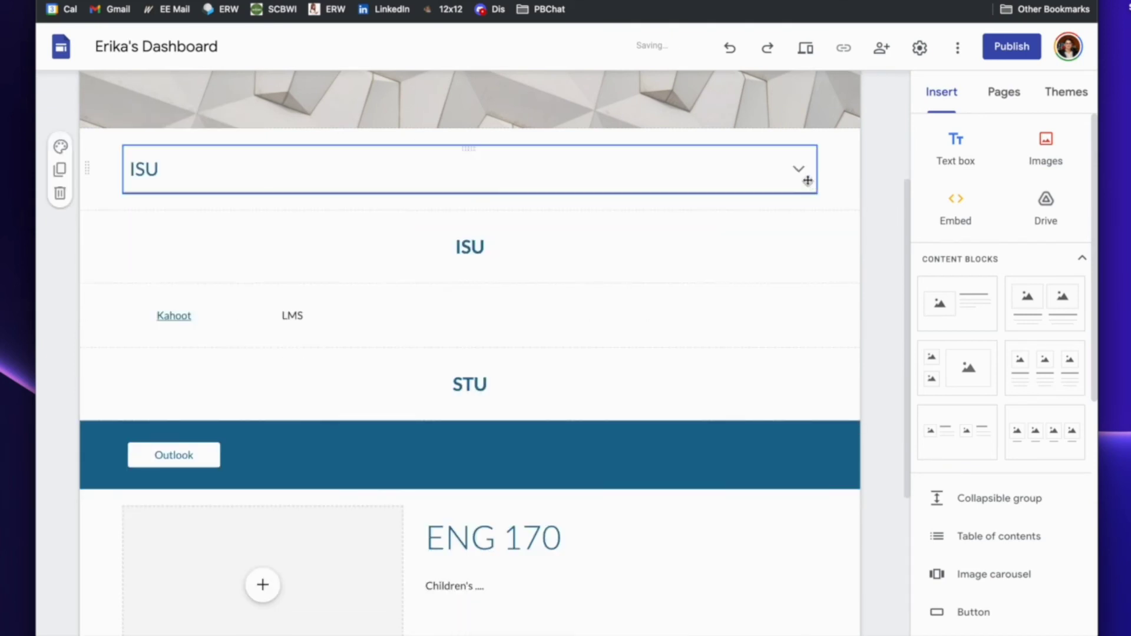
click(803, 181)
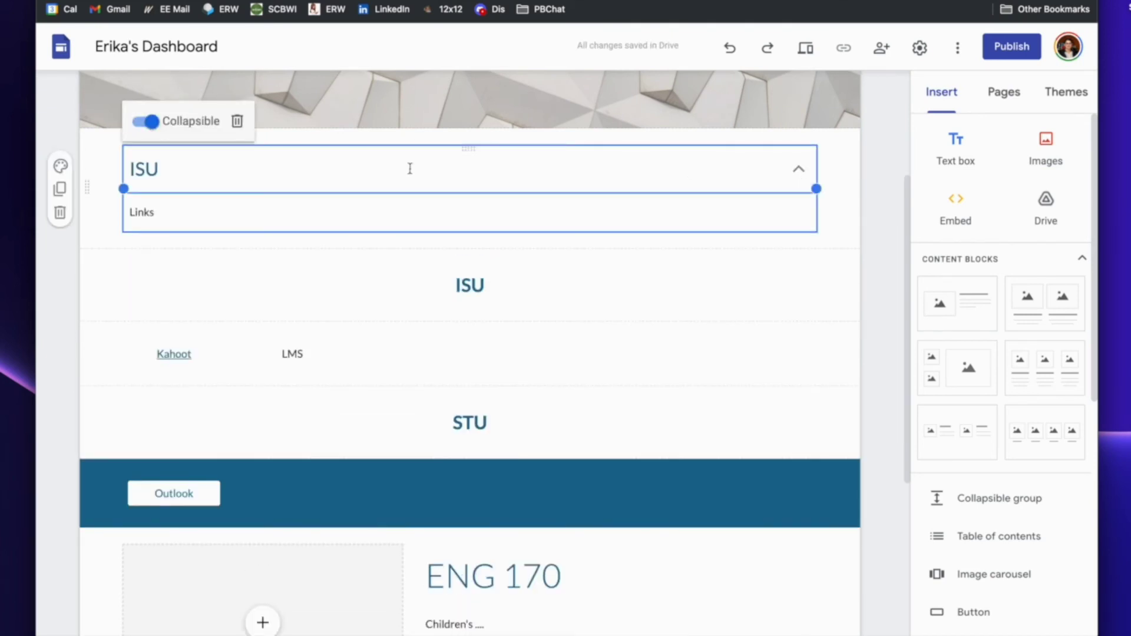
click(237, 121)
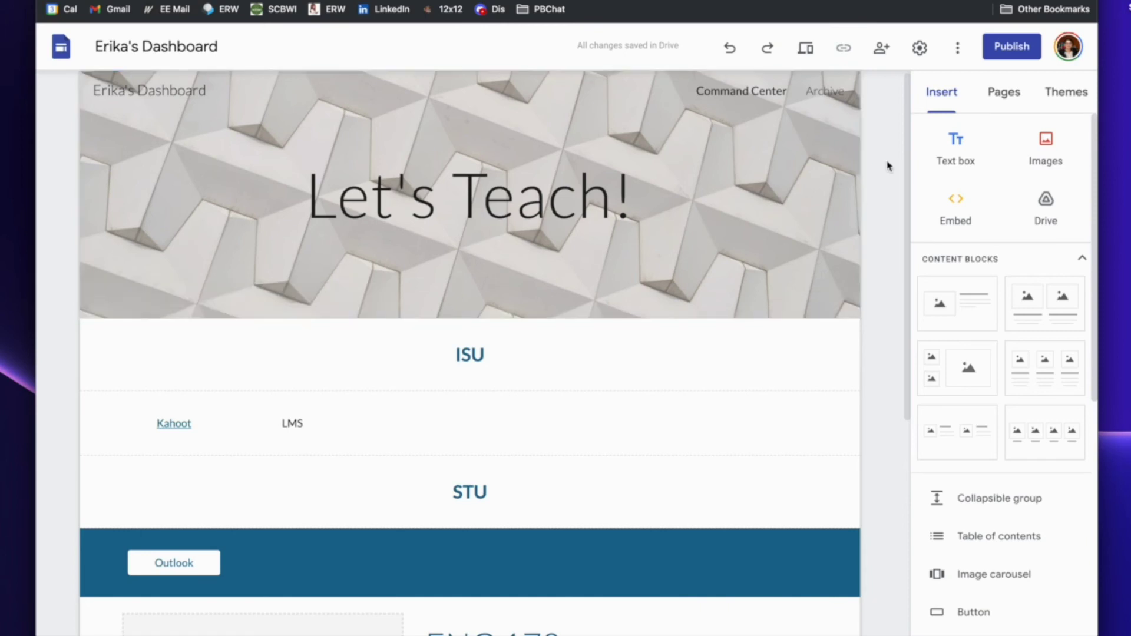
Publish the site at the suggested web address with the published site's general access set to Restricted.
click(1019, 47)
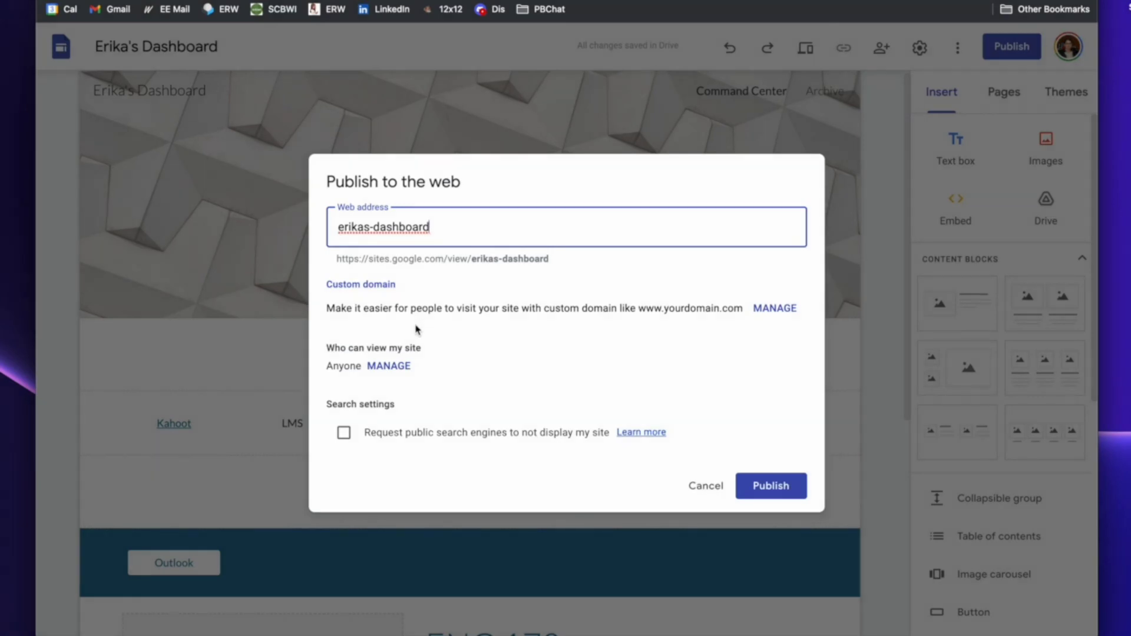
click(389, 370)
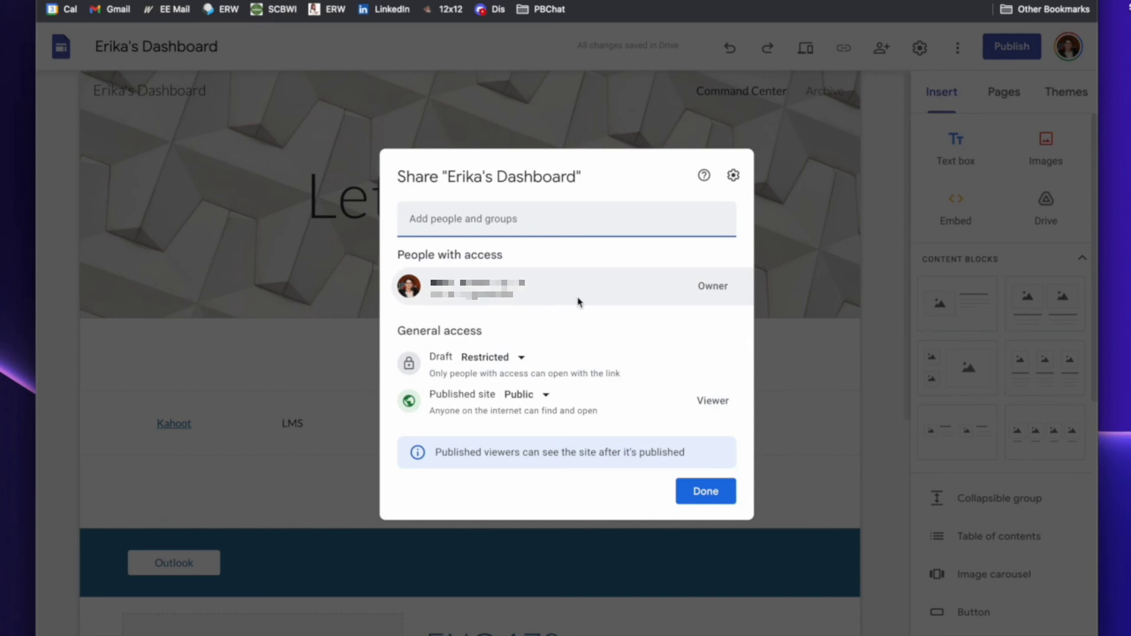
click(520, 394)
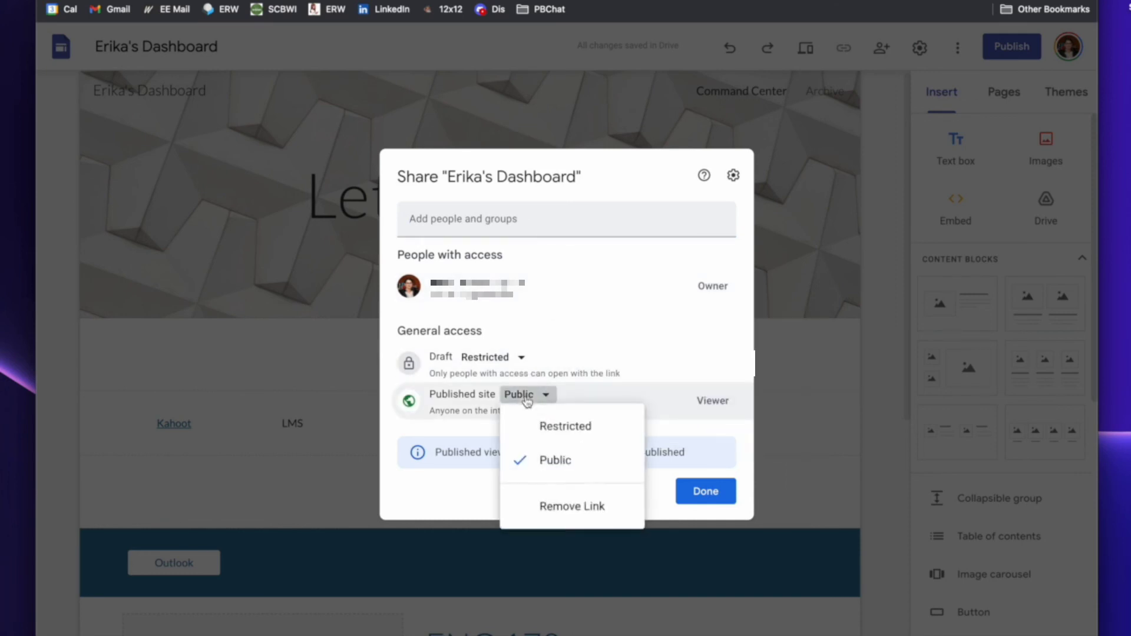
click(579, 430)
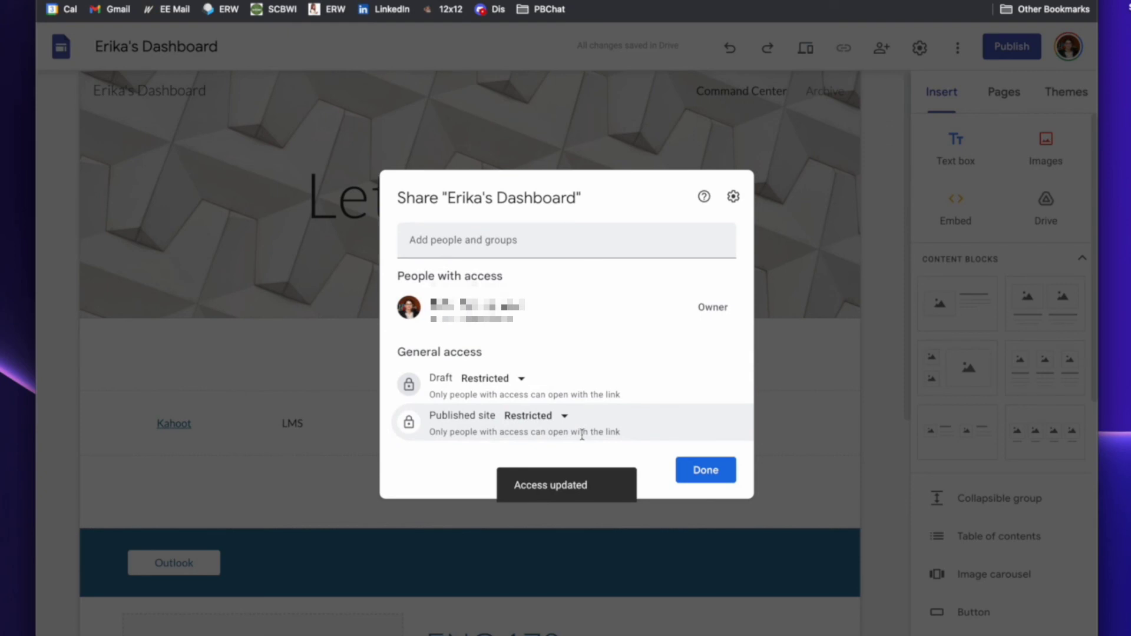
click(679, 470)
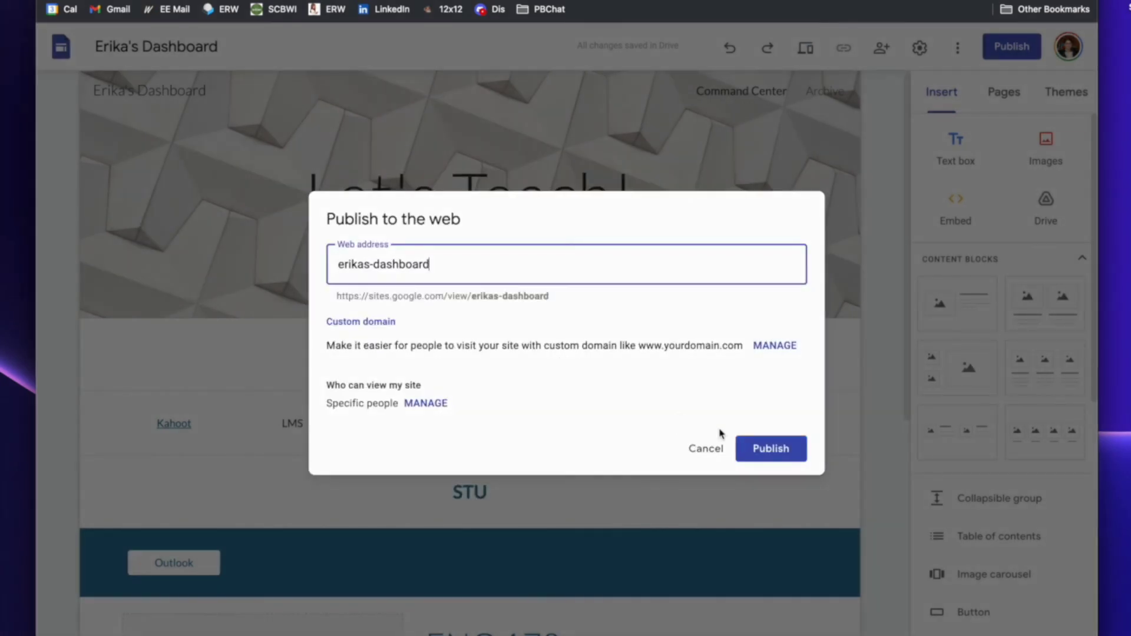
click(769, 447)
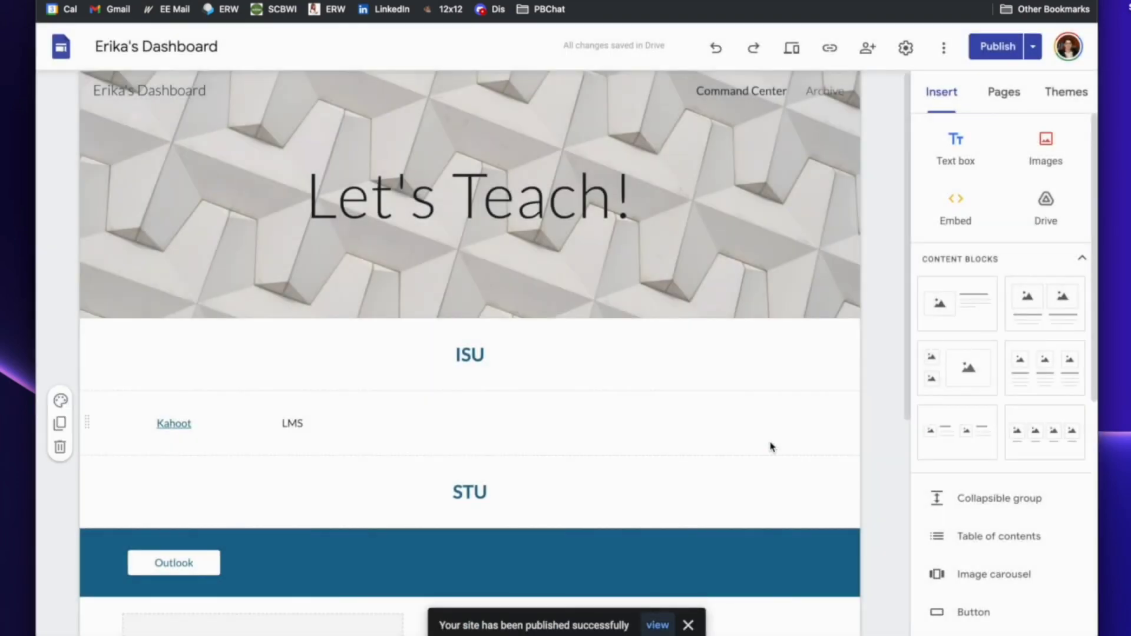
View the published site and look over its Command Center page.
click(655, 624)
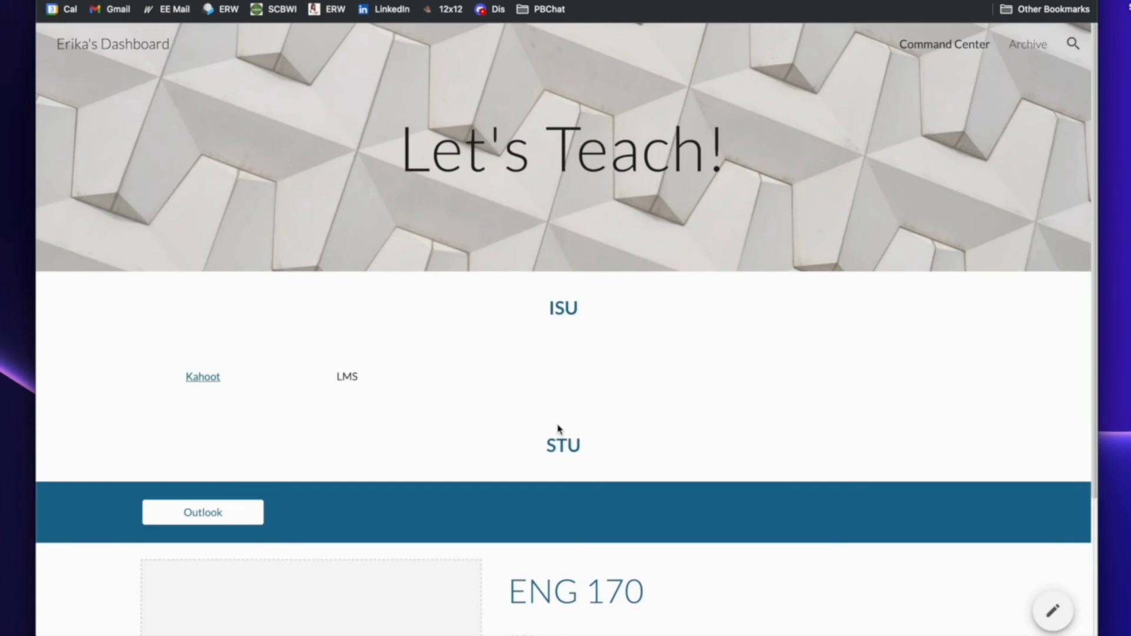
scroll(558, 428, down, 3)
scroll(558, 429, up, 3)
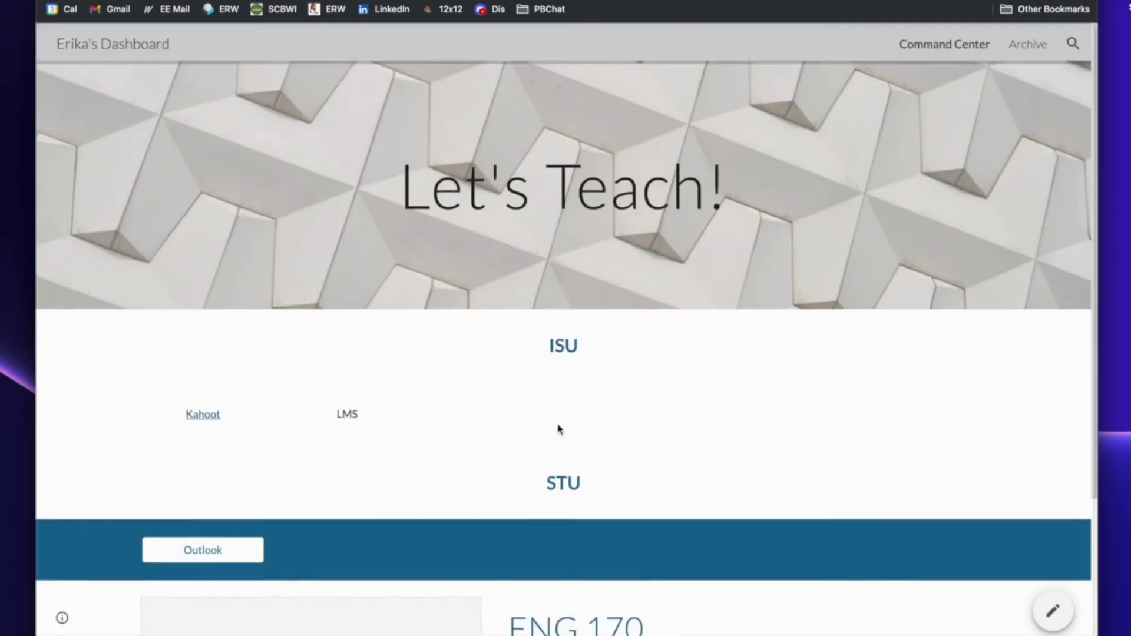
scroll(559, 428, down, 1)
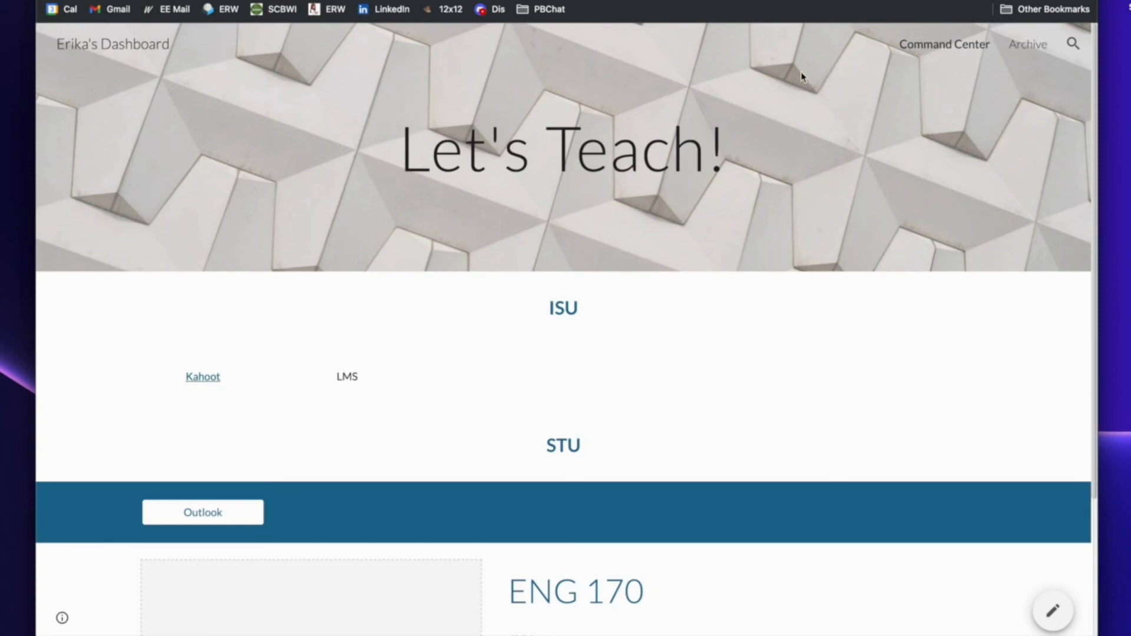
Bookmark the published dashboard in the Bookmarks Bar folder under its suggested name.
click(911, 1)
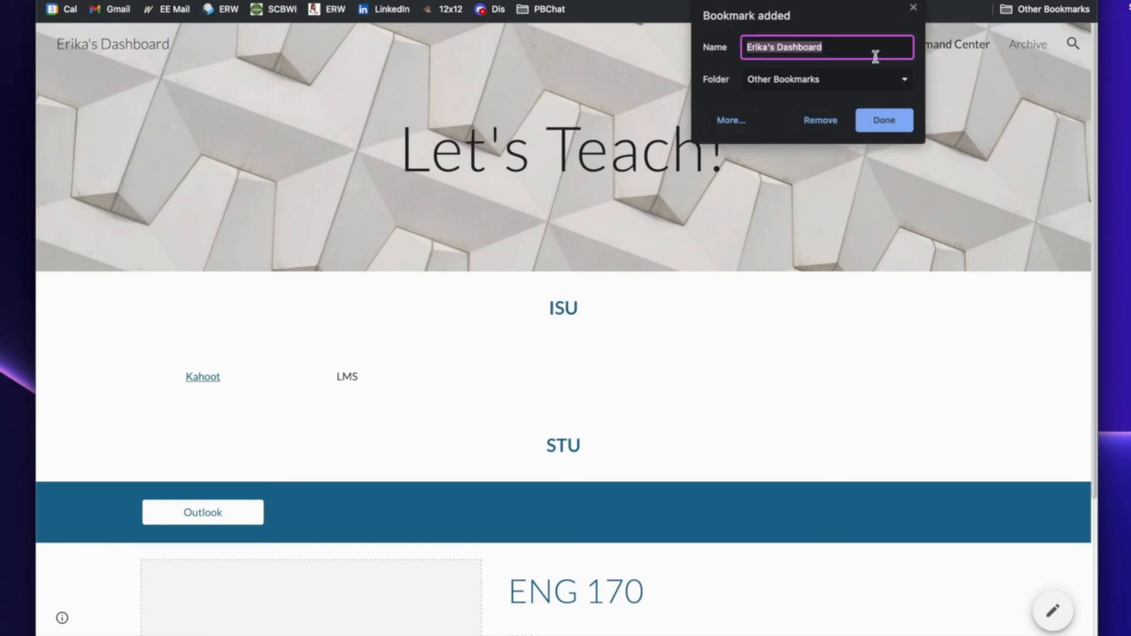
click(808, 86)
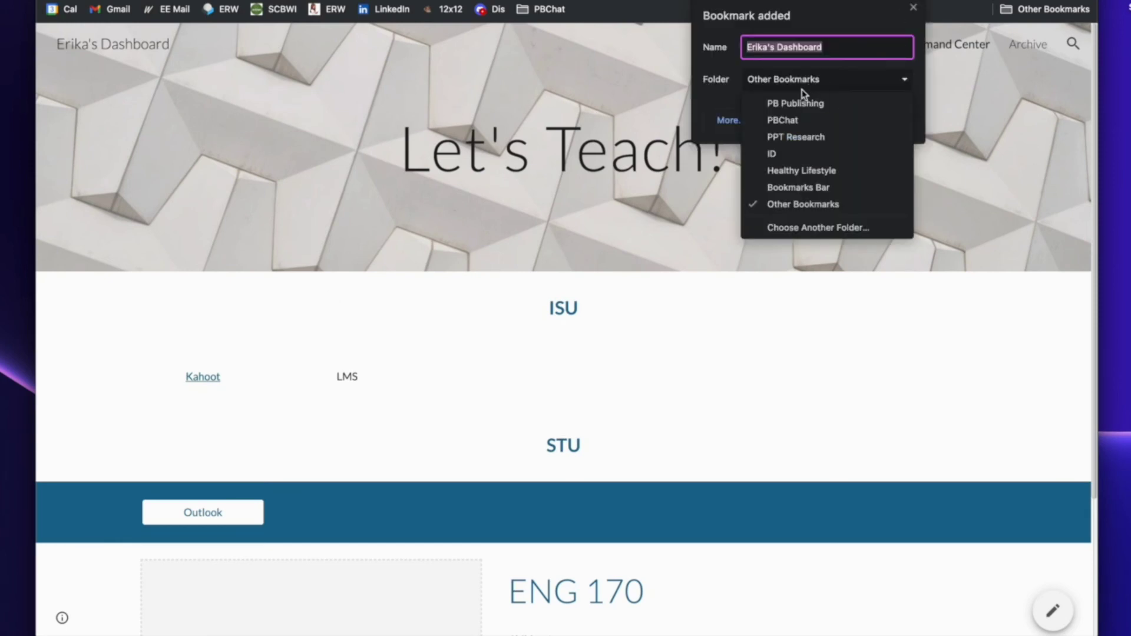
click(810, 189)
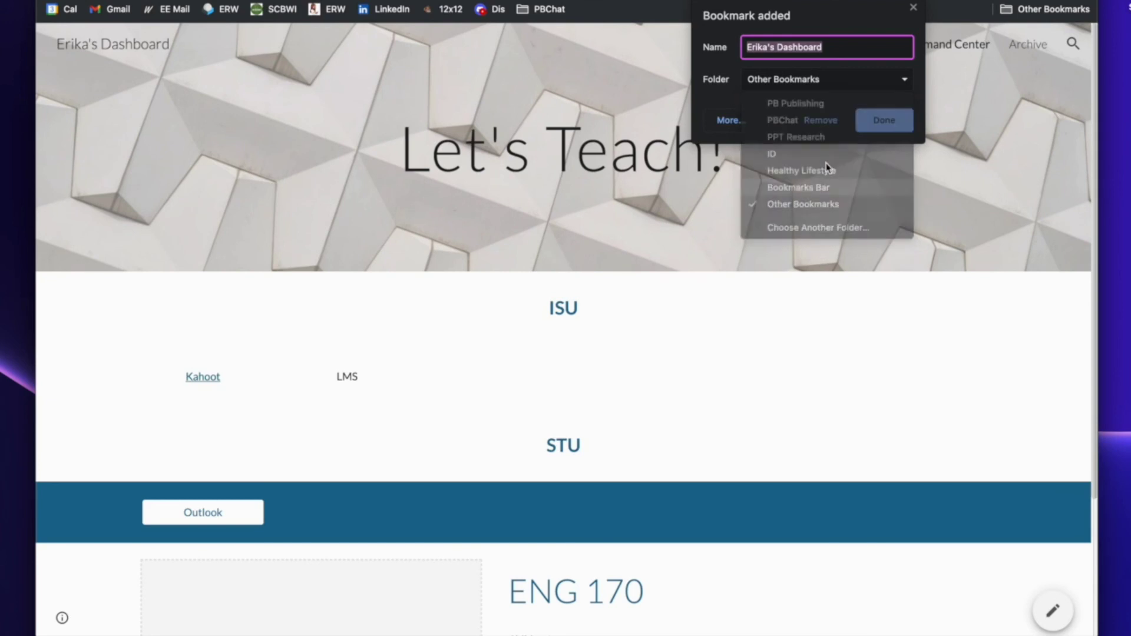
click(871, 120)
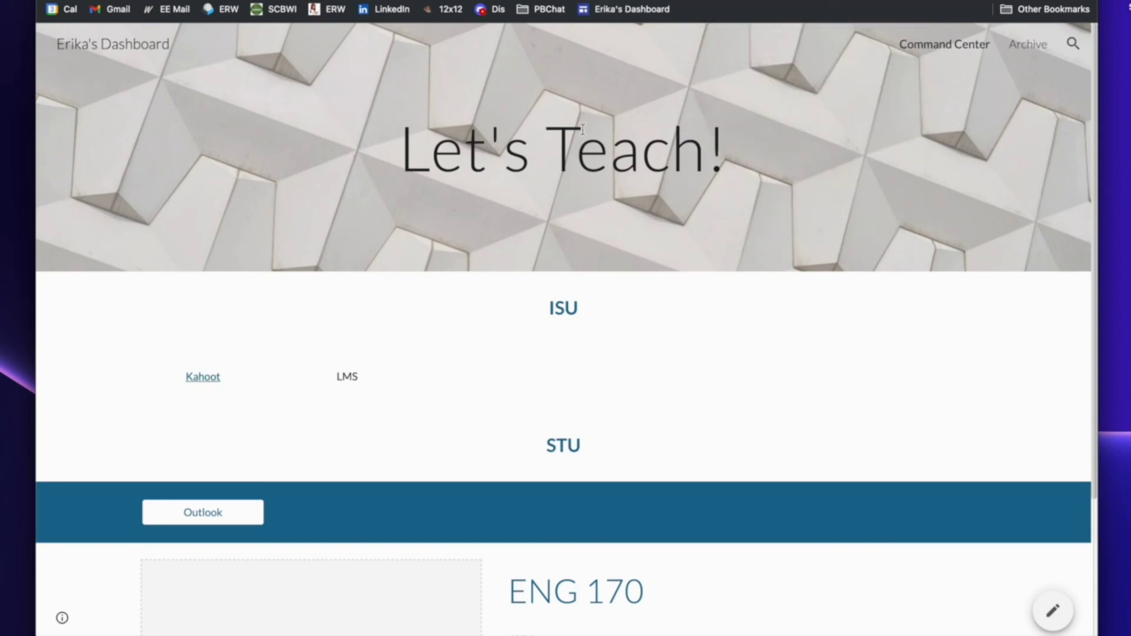
Open the published dashboard from its new bookmark and look through the school headings, tool links and course section.
click(615, 10)
scroll(499, 383, down, 3)
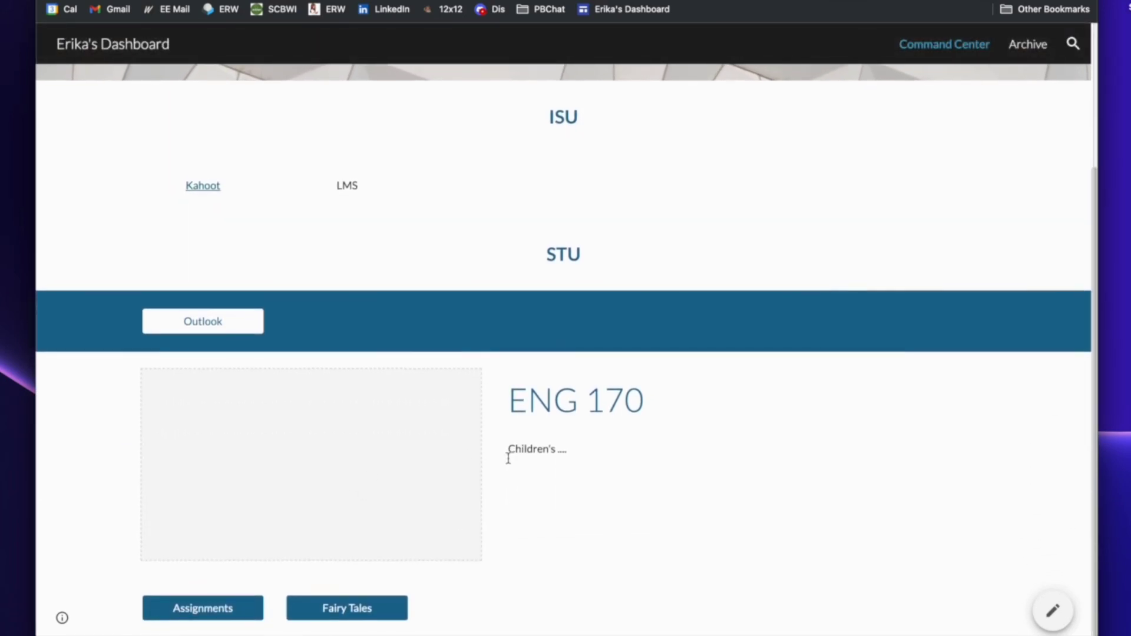
scroll(507, 458, up, 1)
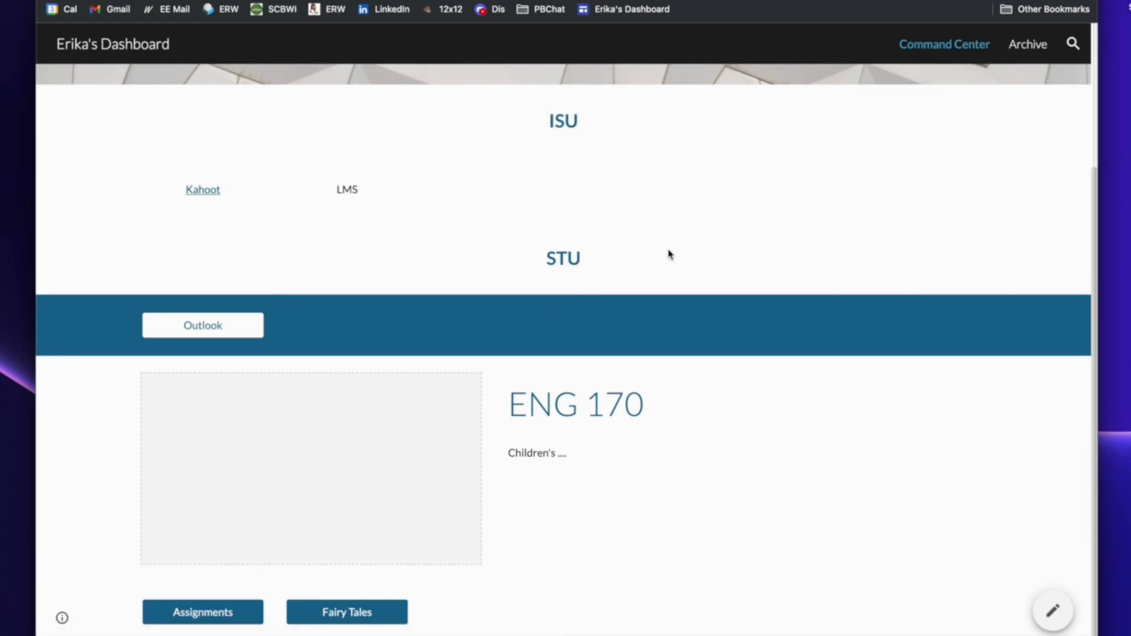
scroll(669, 252, up, 3)
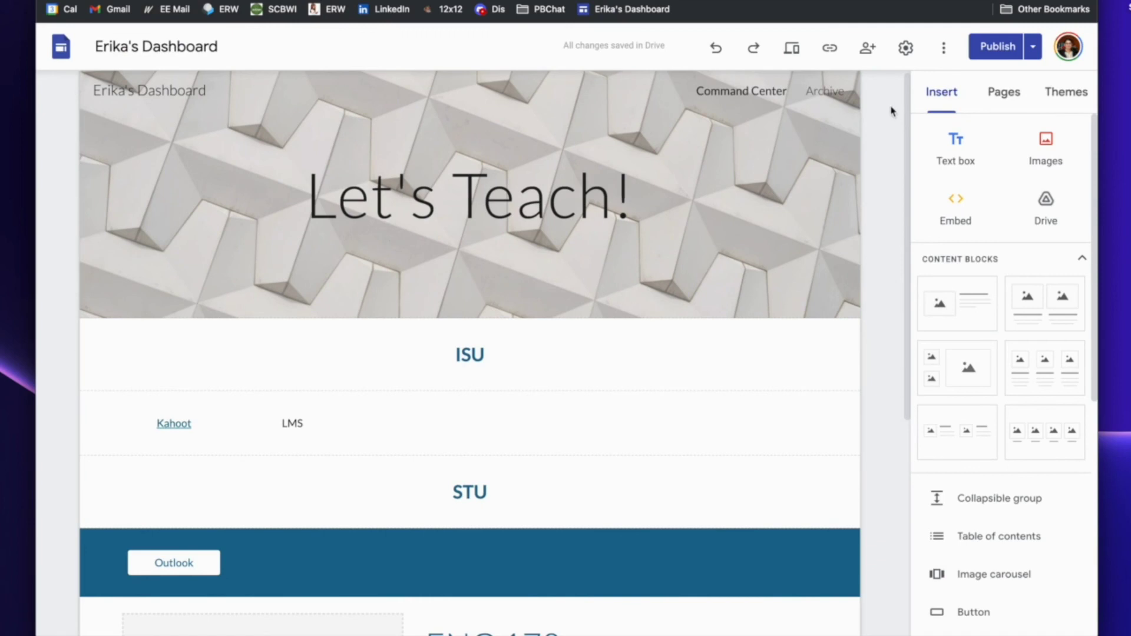
Return to the site editor and unpublish the dashboard site.
click(1034, 52)
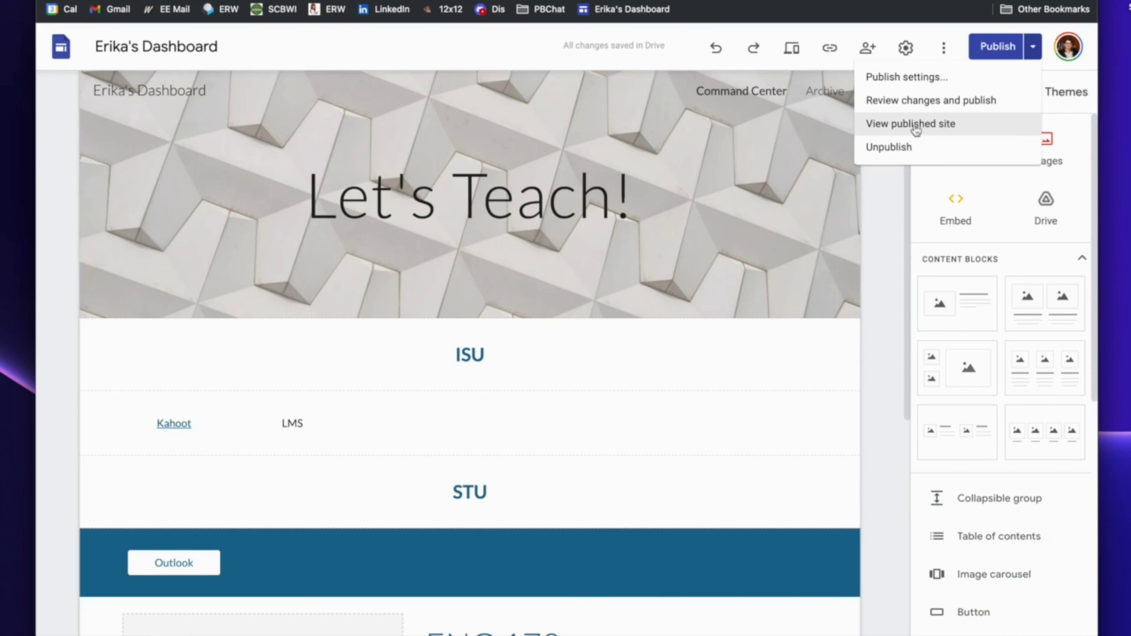
click(880, 152)
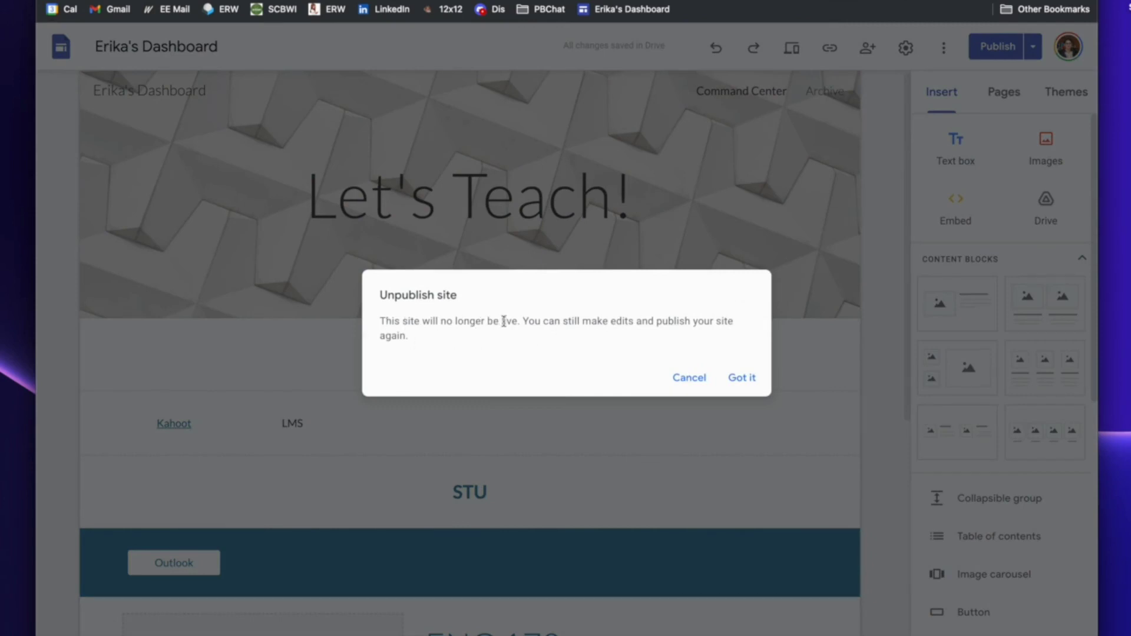
click(741, 378)
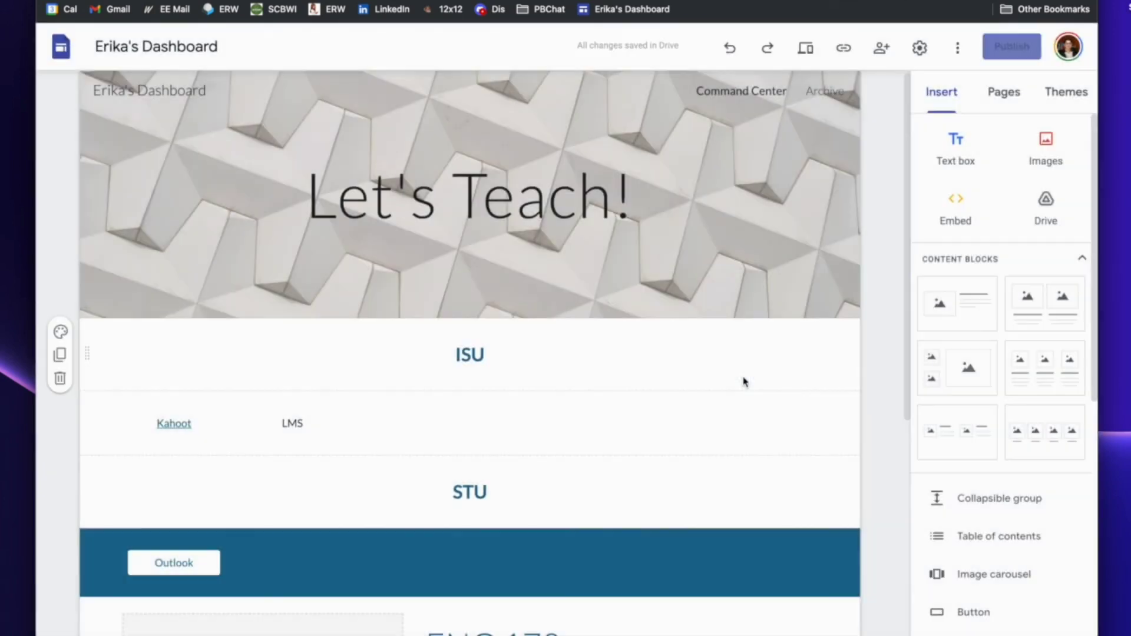